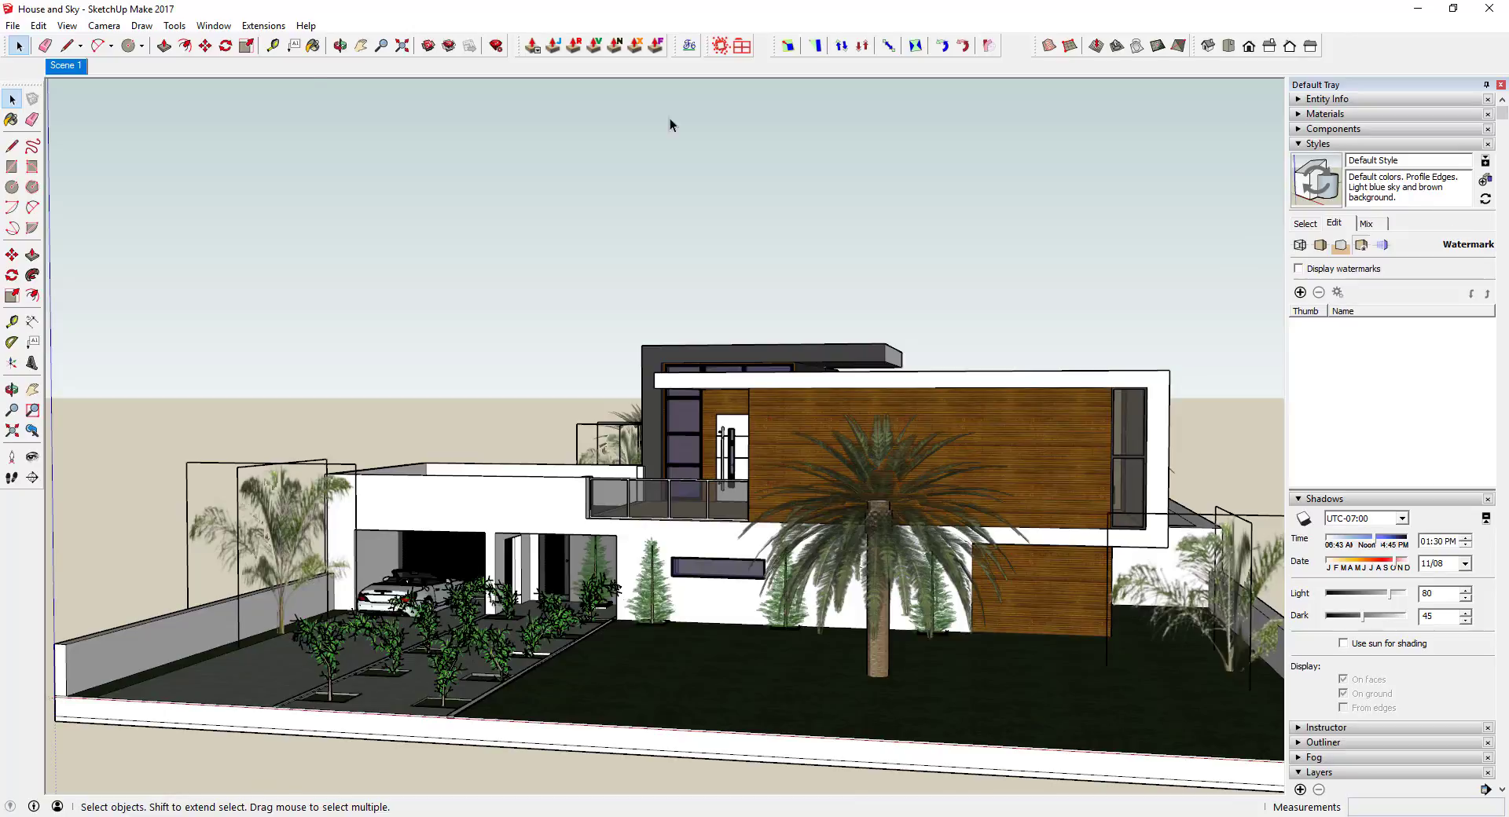
Step: Show the background settings of the current Default Style for editing
click(213, 25)
mouse_move(221, 47)
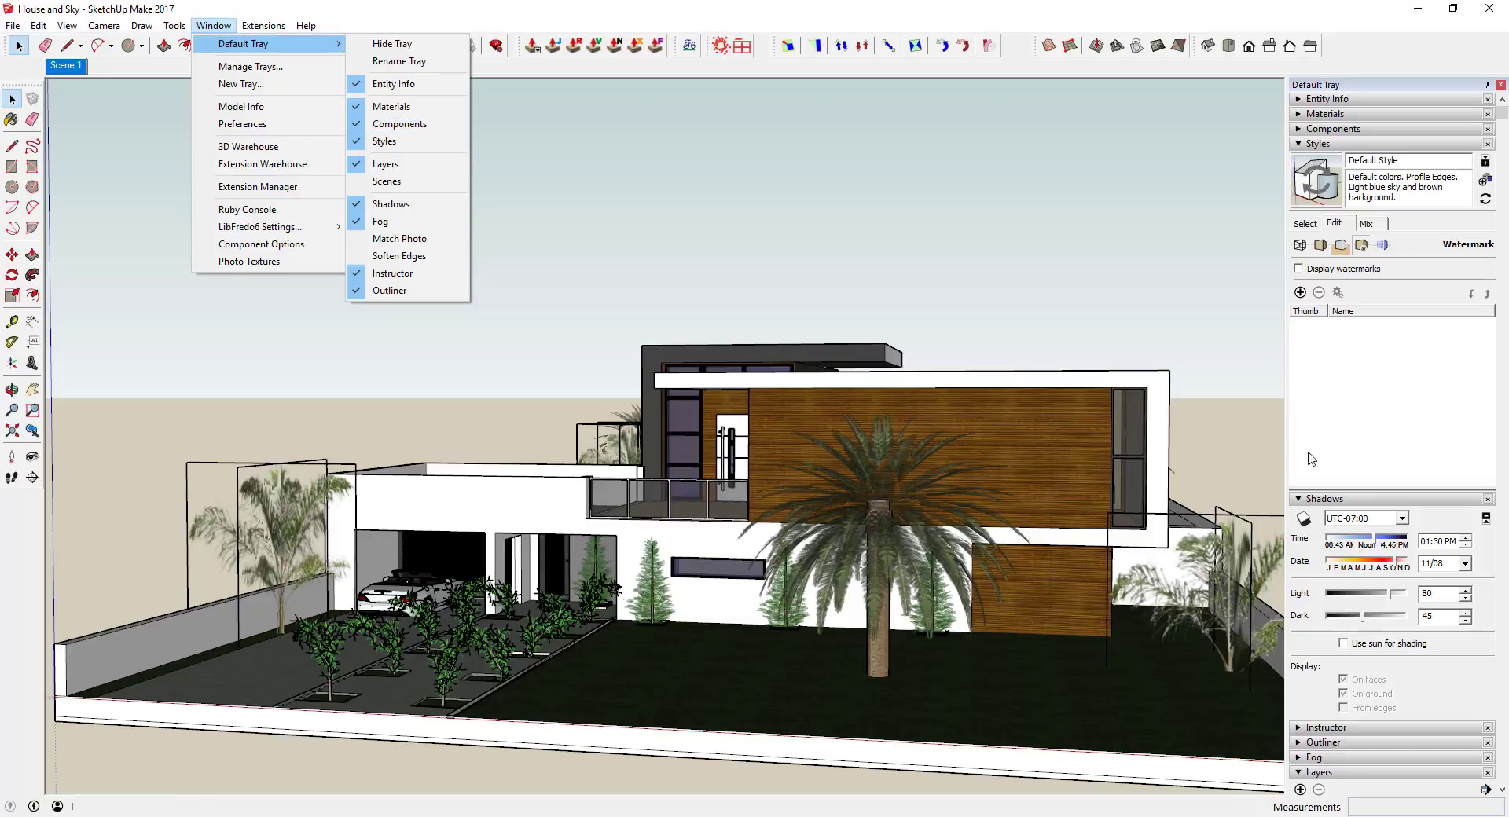
click(1374, 408)
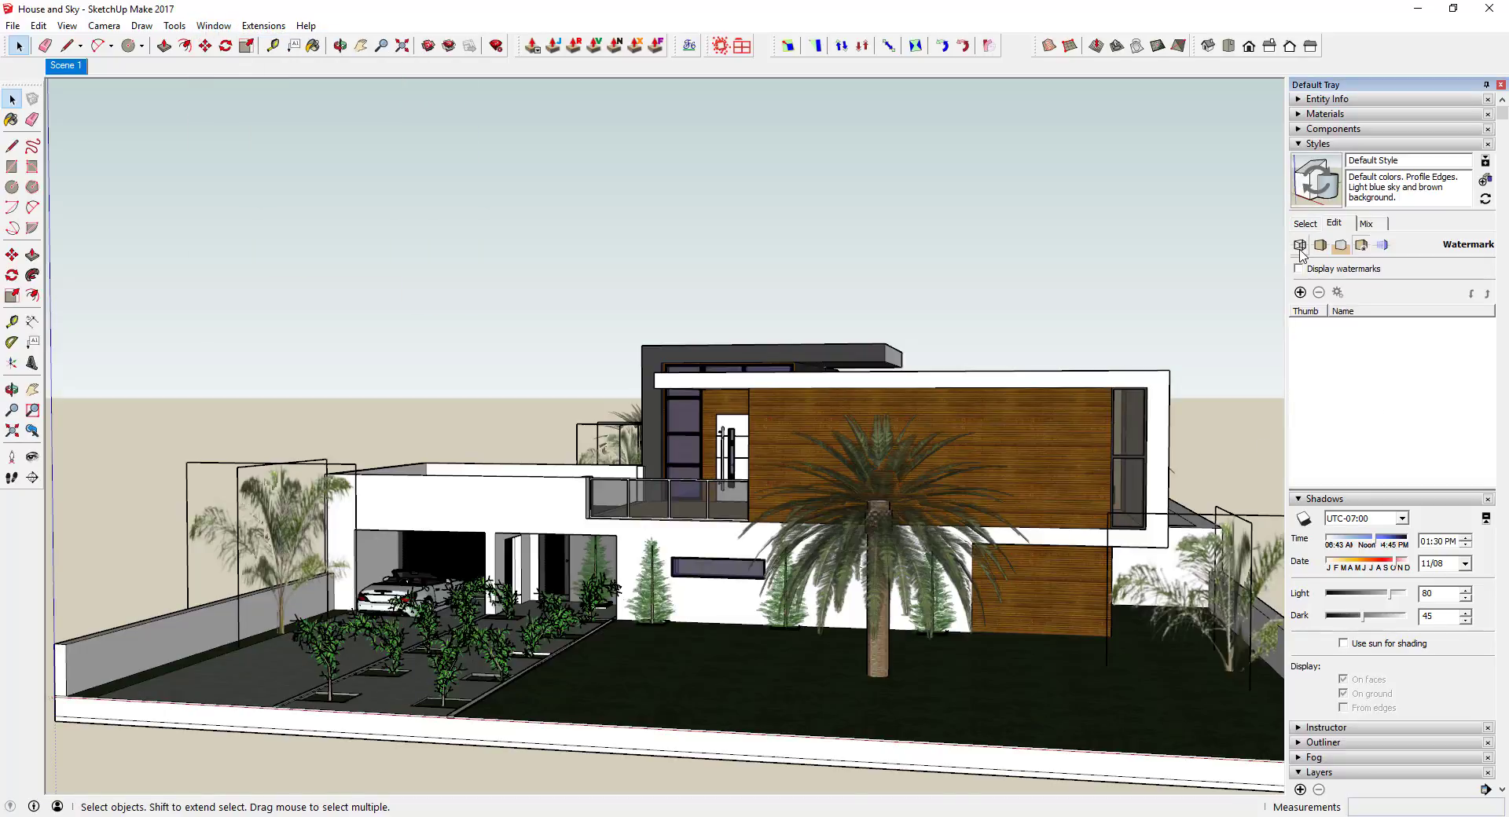
click(1340, 245)
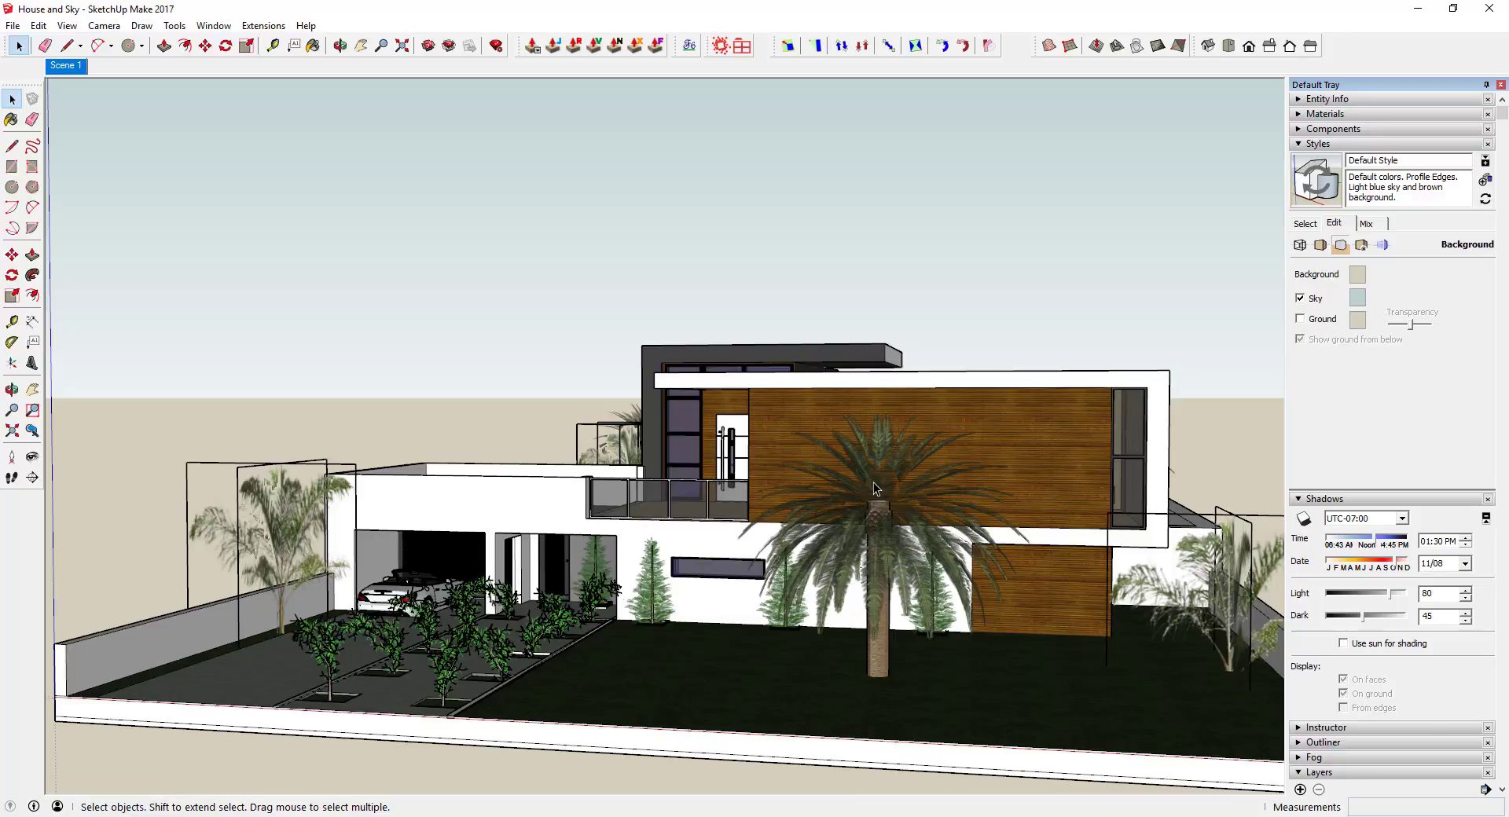
middle_drag(874, 483, 870, 523)
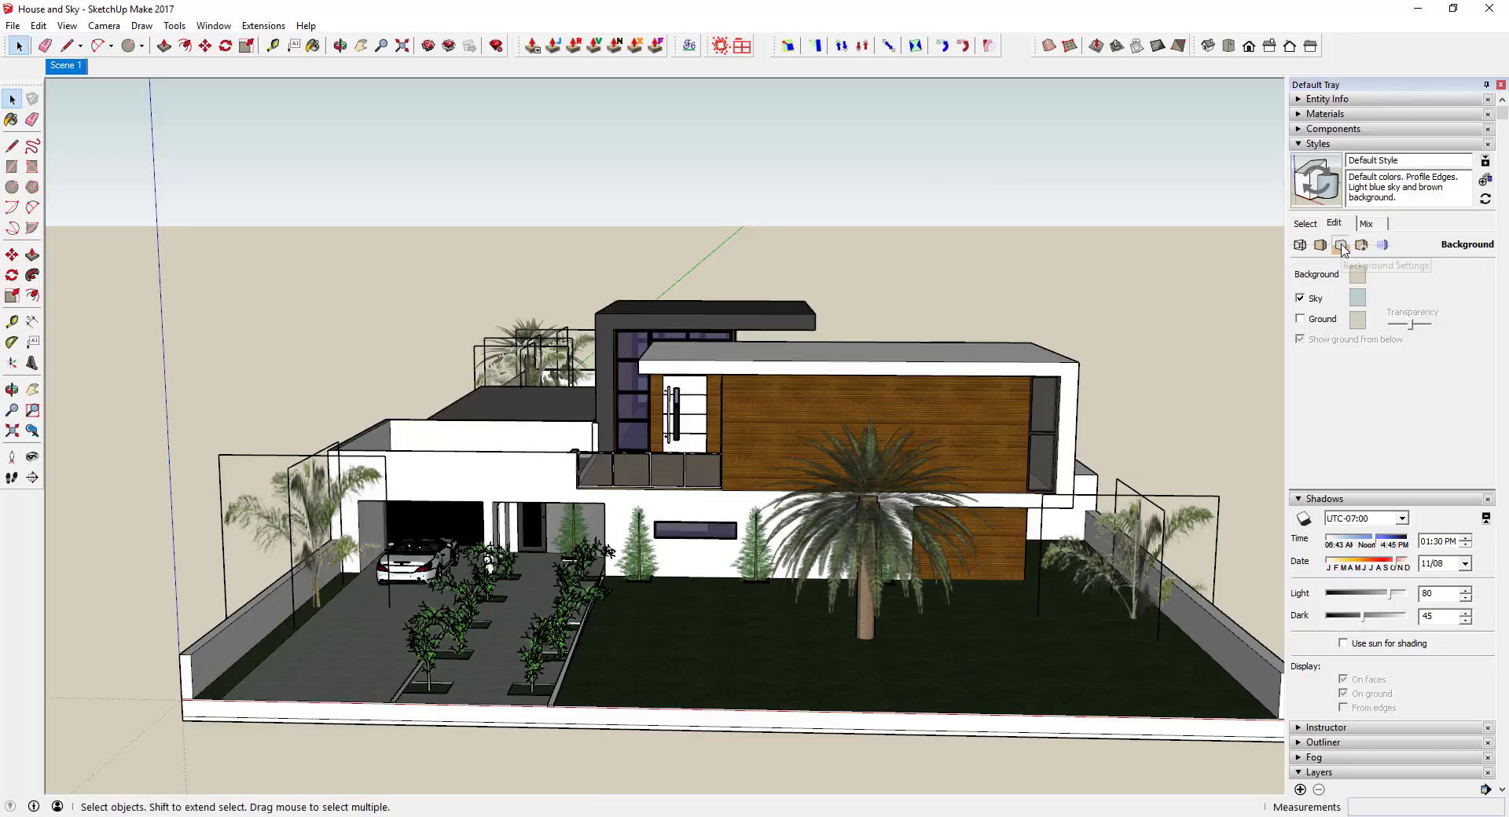
click(1308, 224)
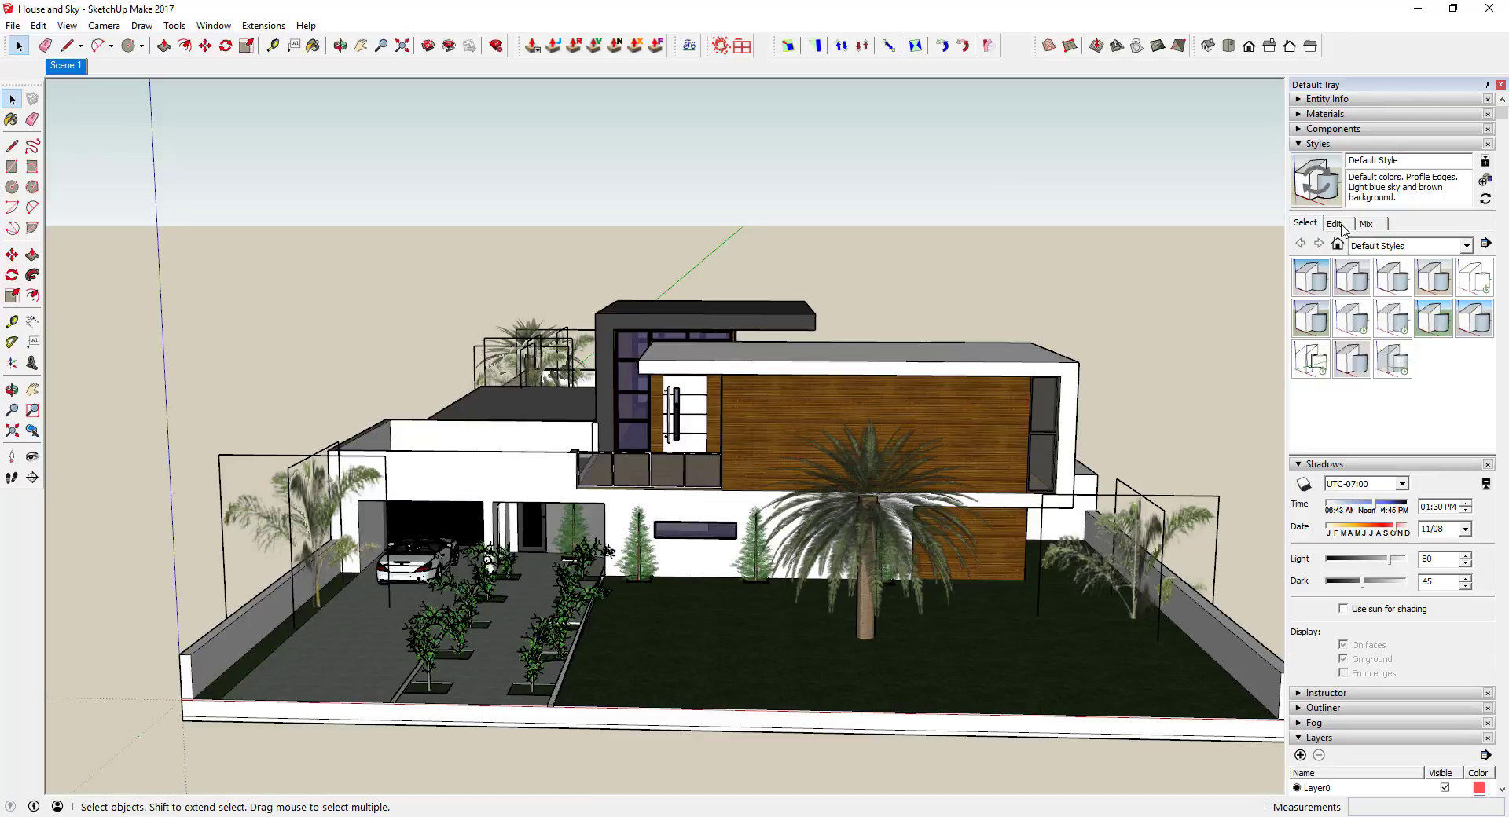
click(1334, 224)
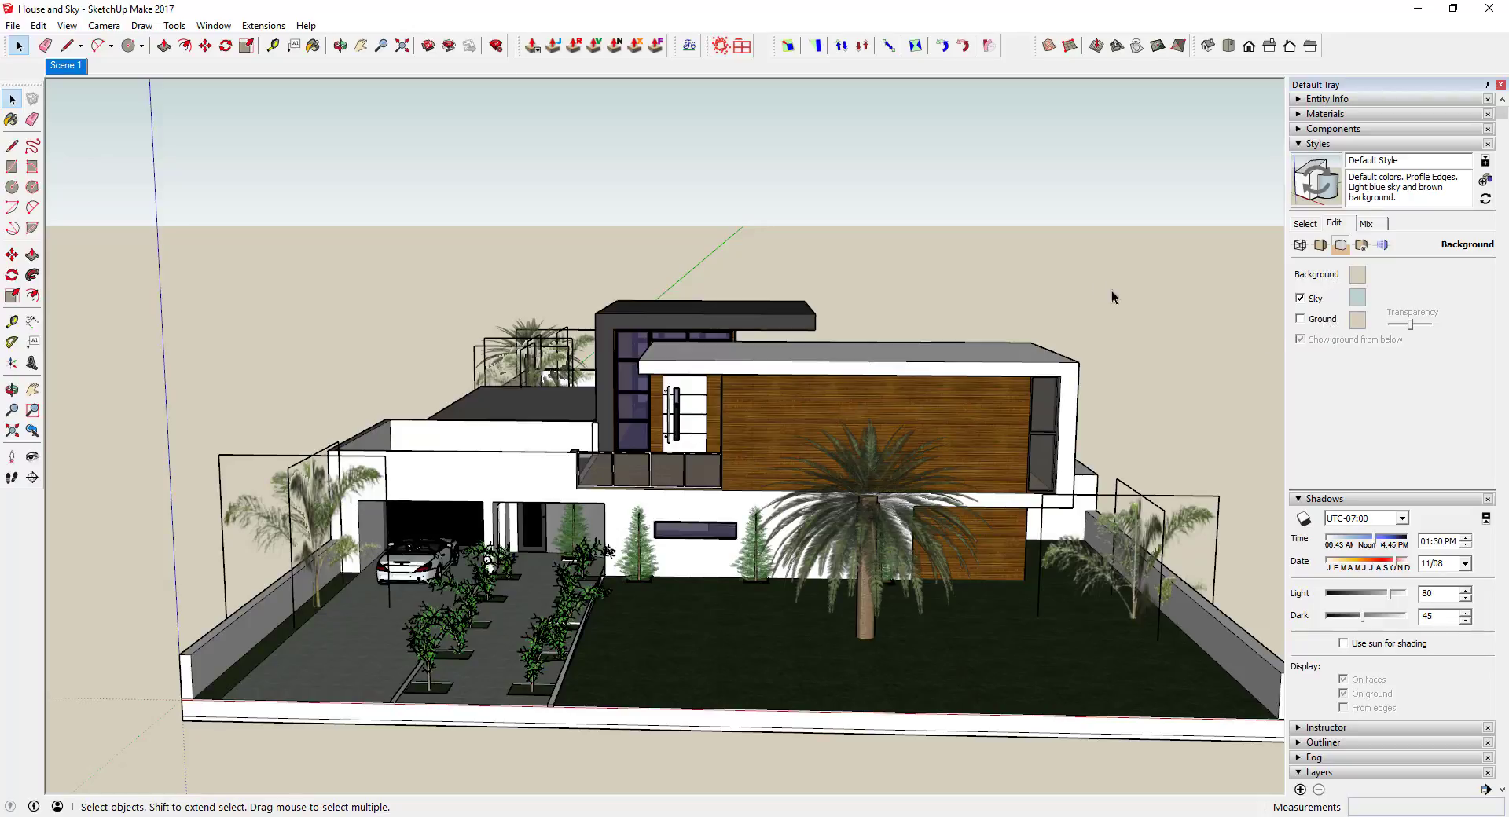
Step: Darken the style's background color to a dark olive gray using the color wheel's brightness
middle_drag(1112, 290, 1071, 262)
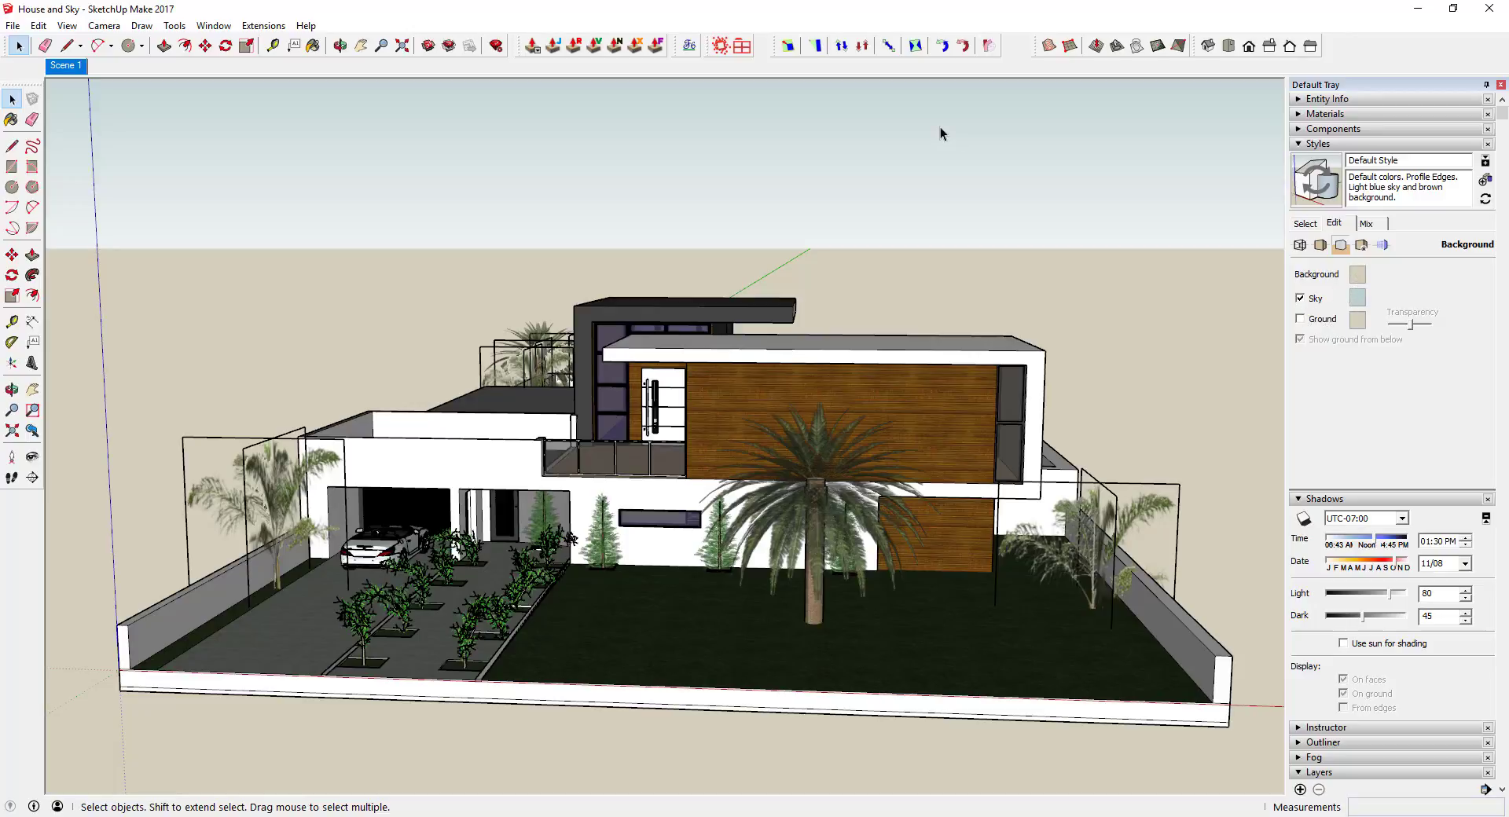
click(1359, 278)
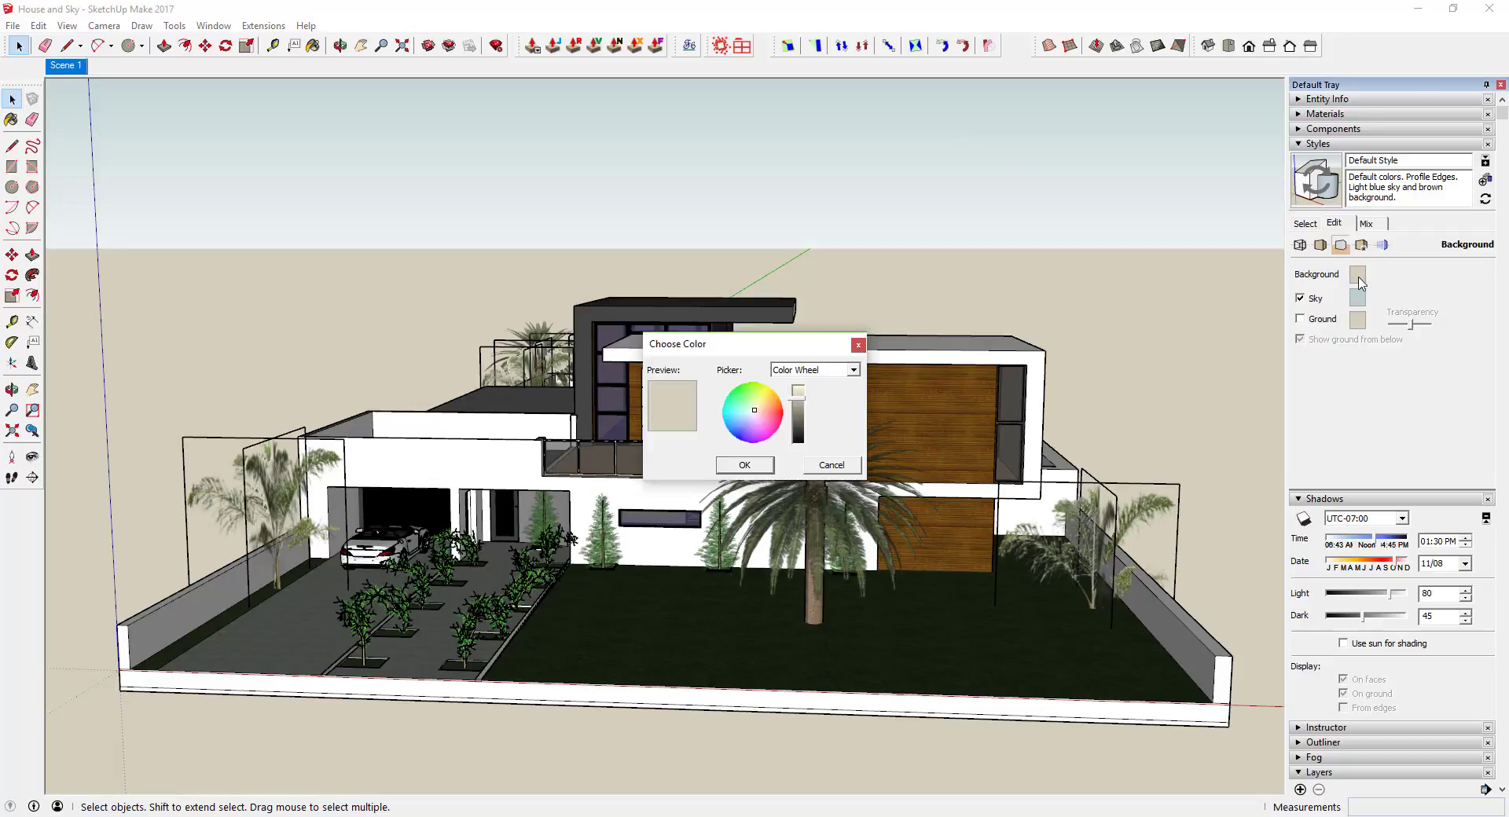
drag(802, 407, 803, 430)
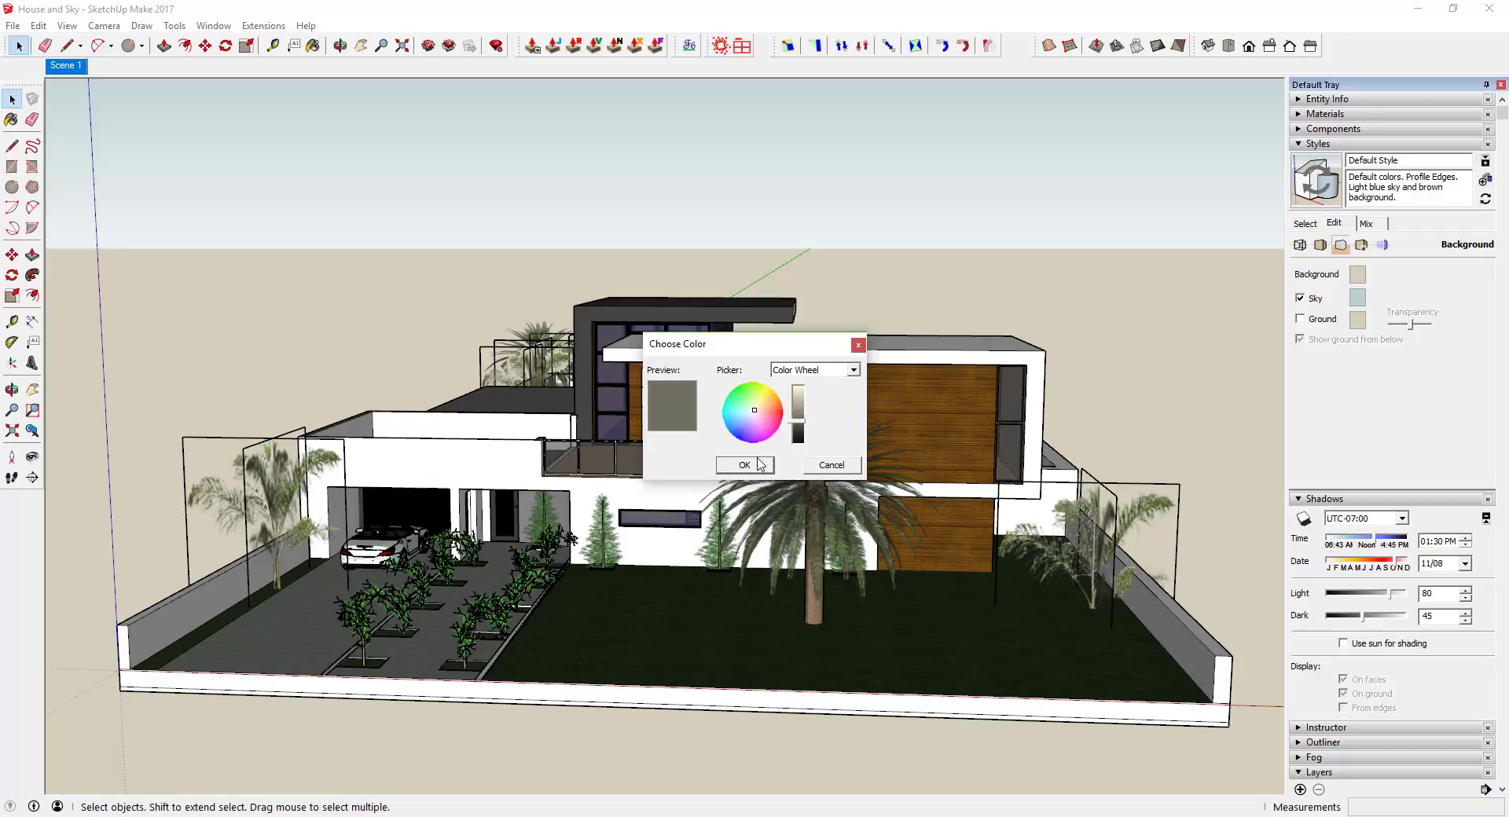
click(748, 465)
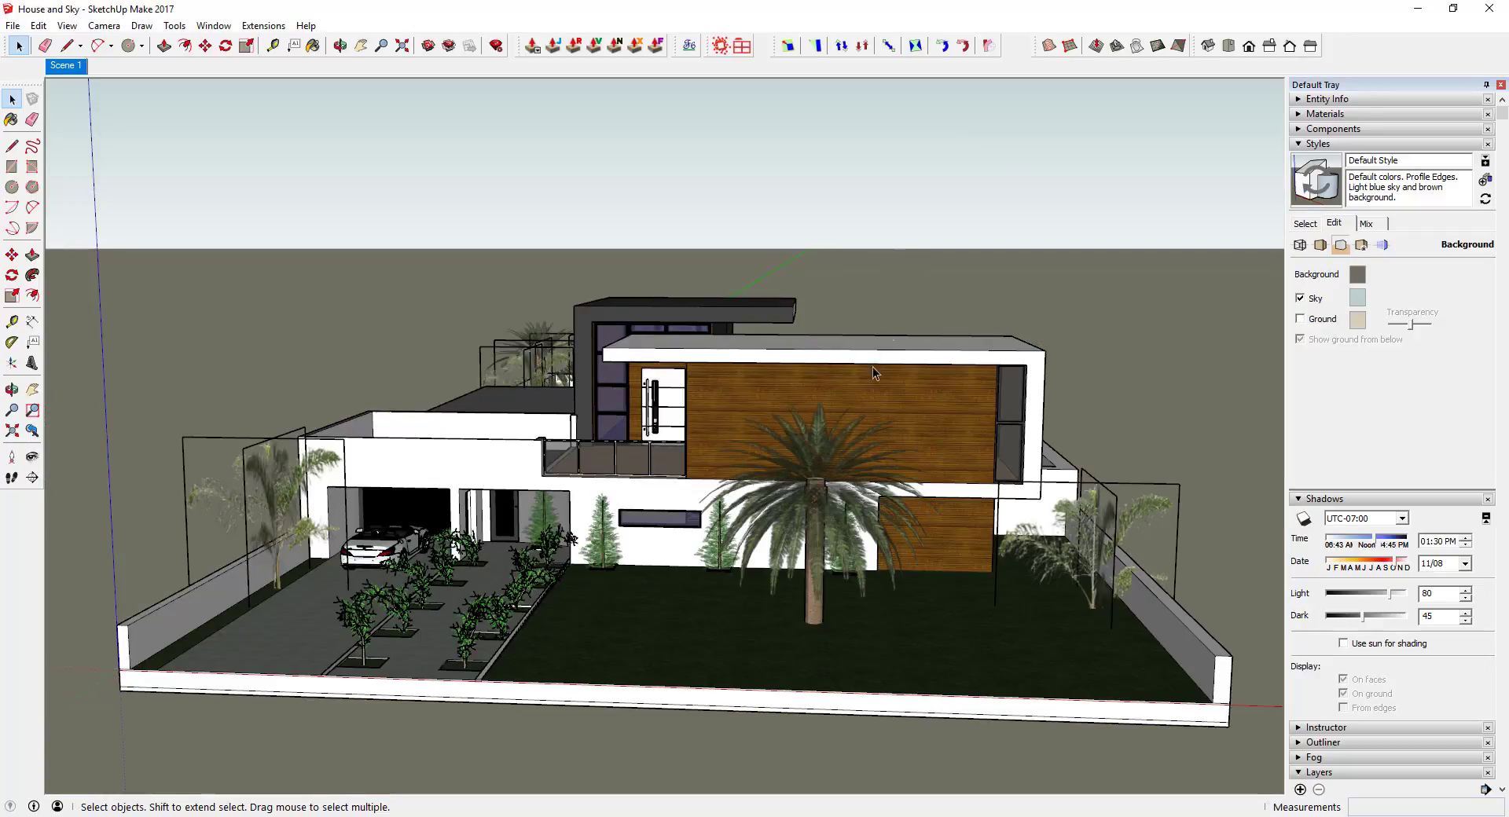
middle_drag(872, 366, 778, 377)
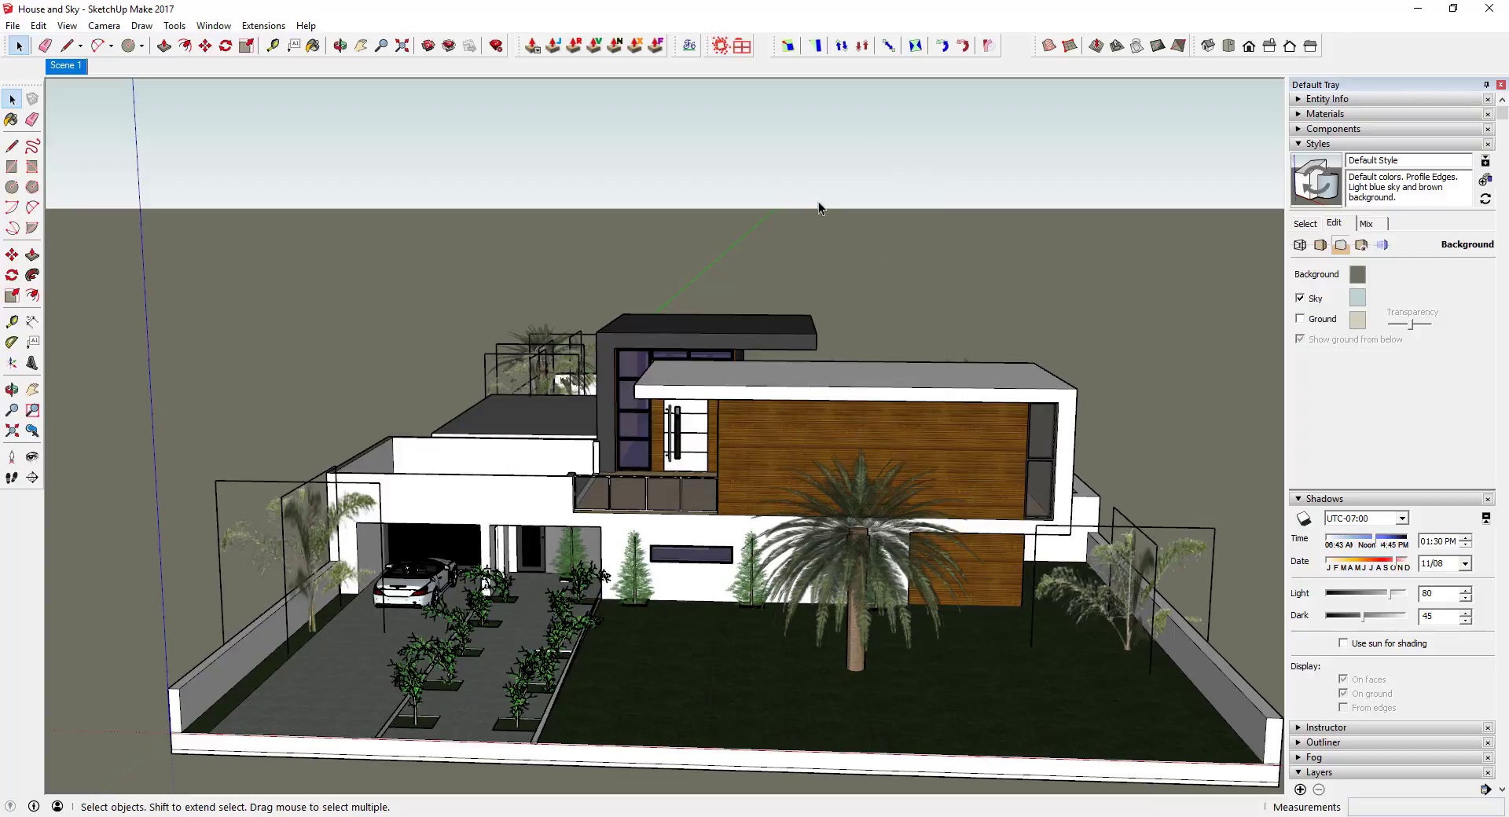
mouse_move(984, 355)
middle_down()
mouse_move(943, 330)
mouse_move(963, 336)
middle_up()
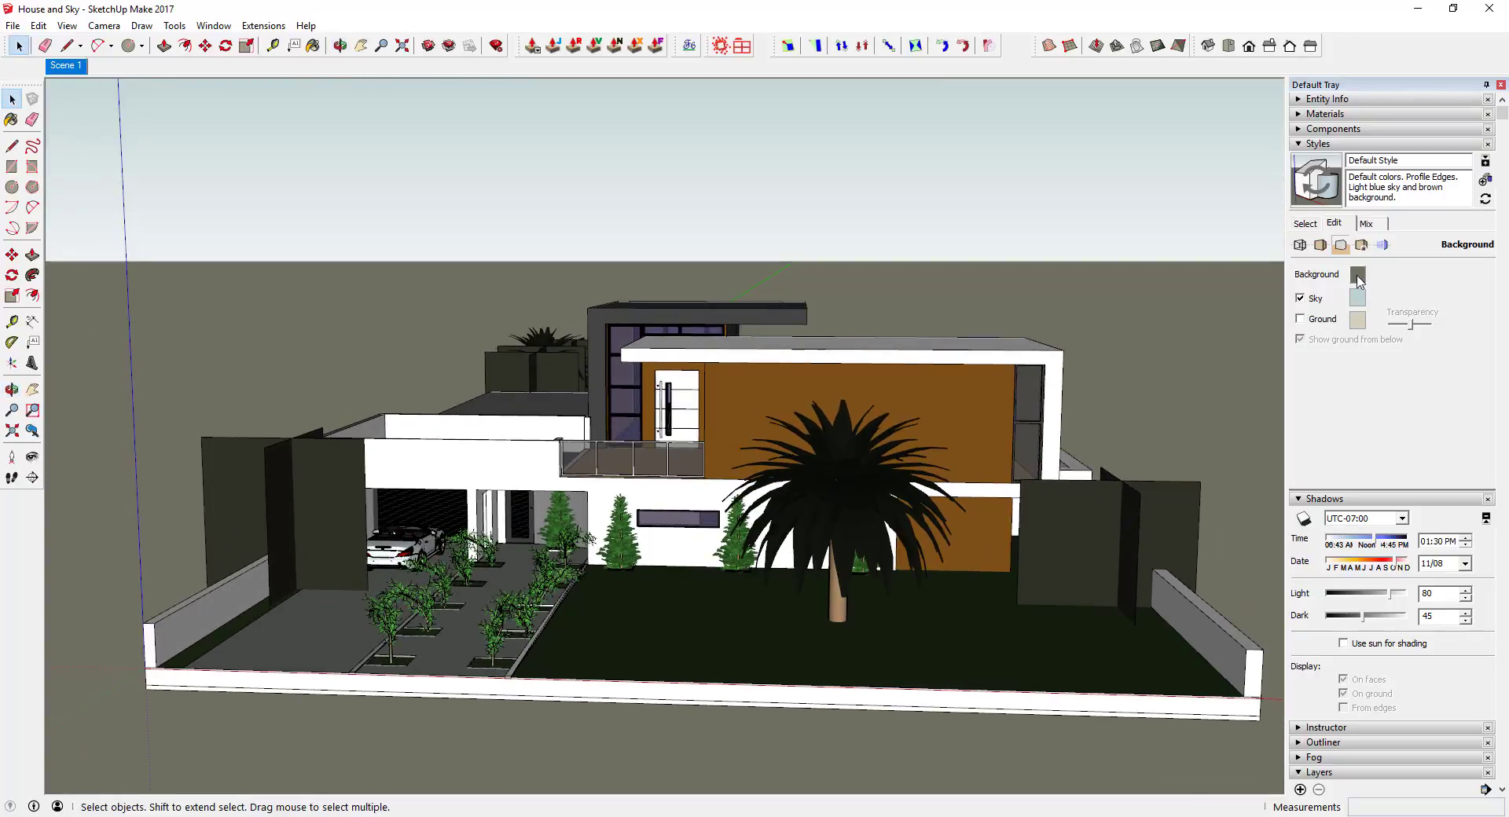
Step: Turn off the sky and brighten the background color to a pale cream
click(1316, 302)
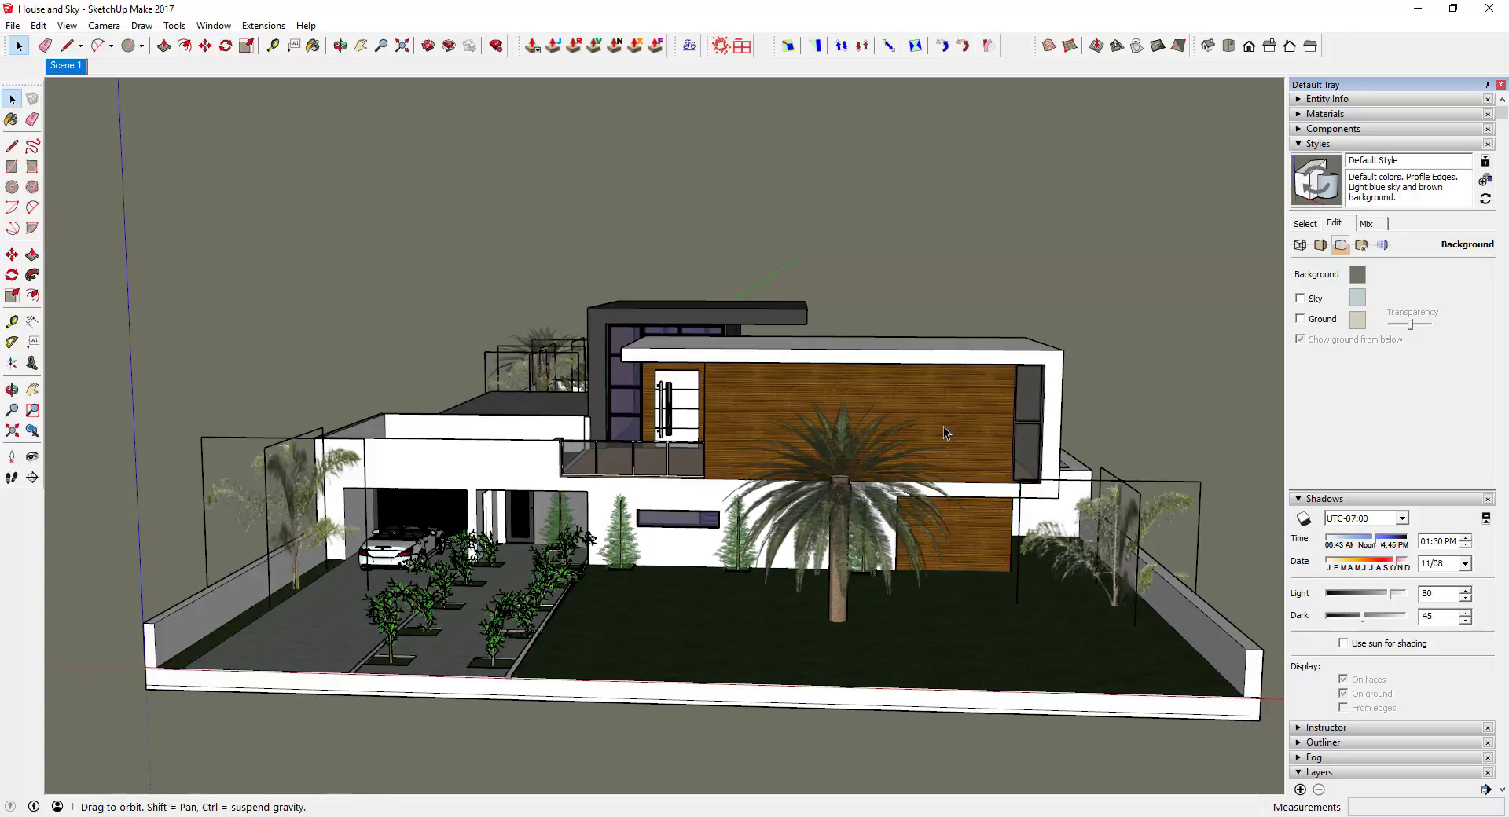
mouse_move(943, 426)
middle_down()
mouse_move(935, 408)
mouse_move(950, 409)
middle_up()
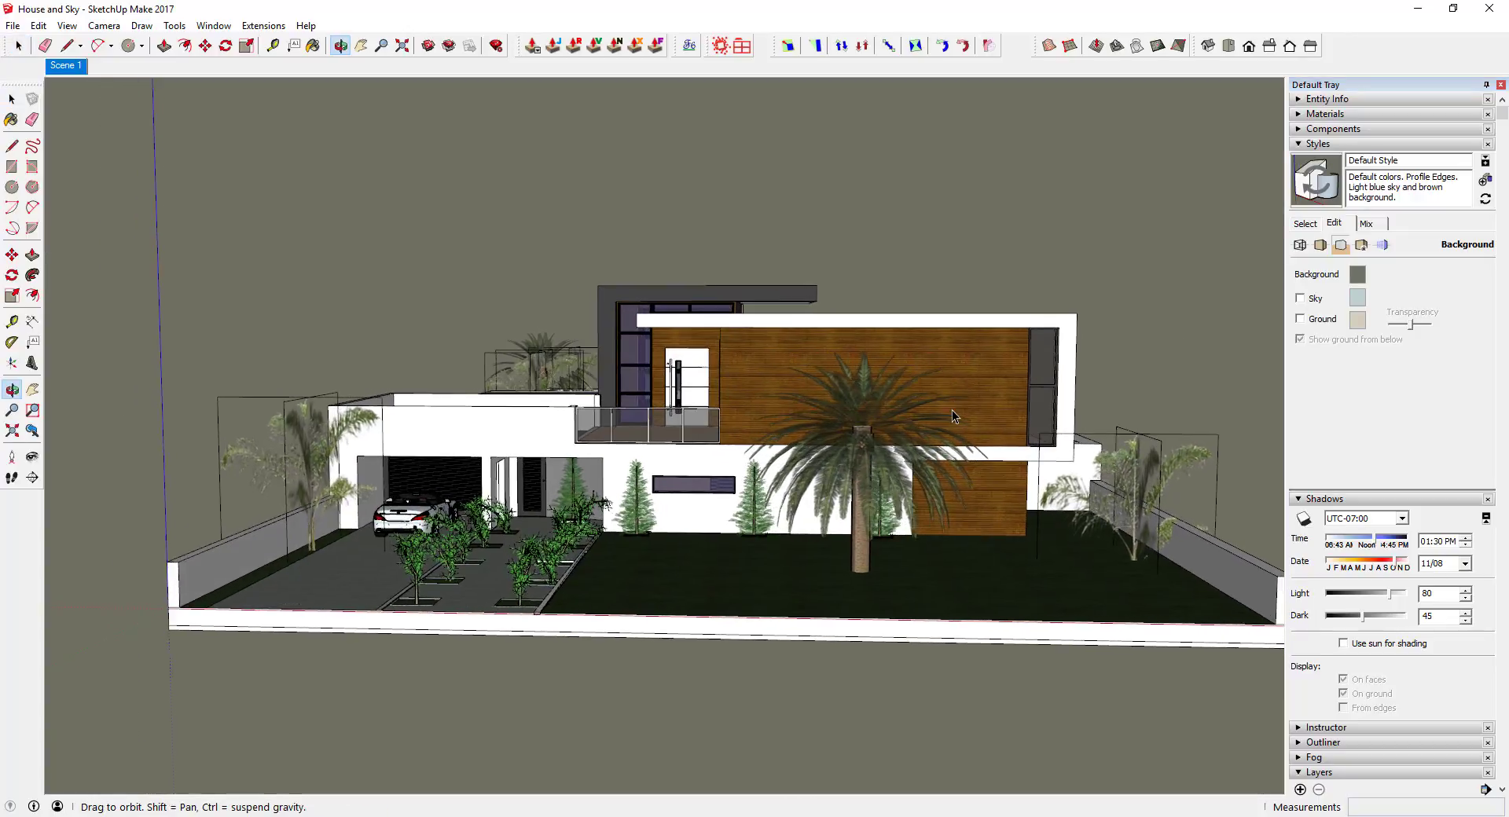
click(1357, 277)
drag(809, 414, 800, 376)
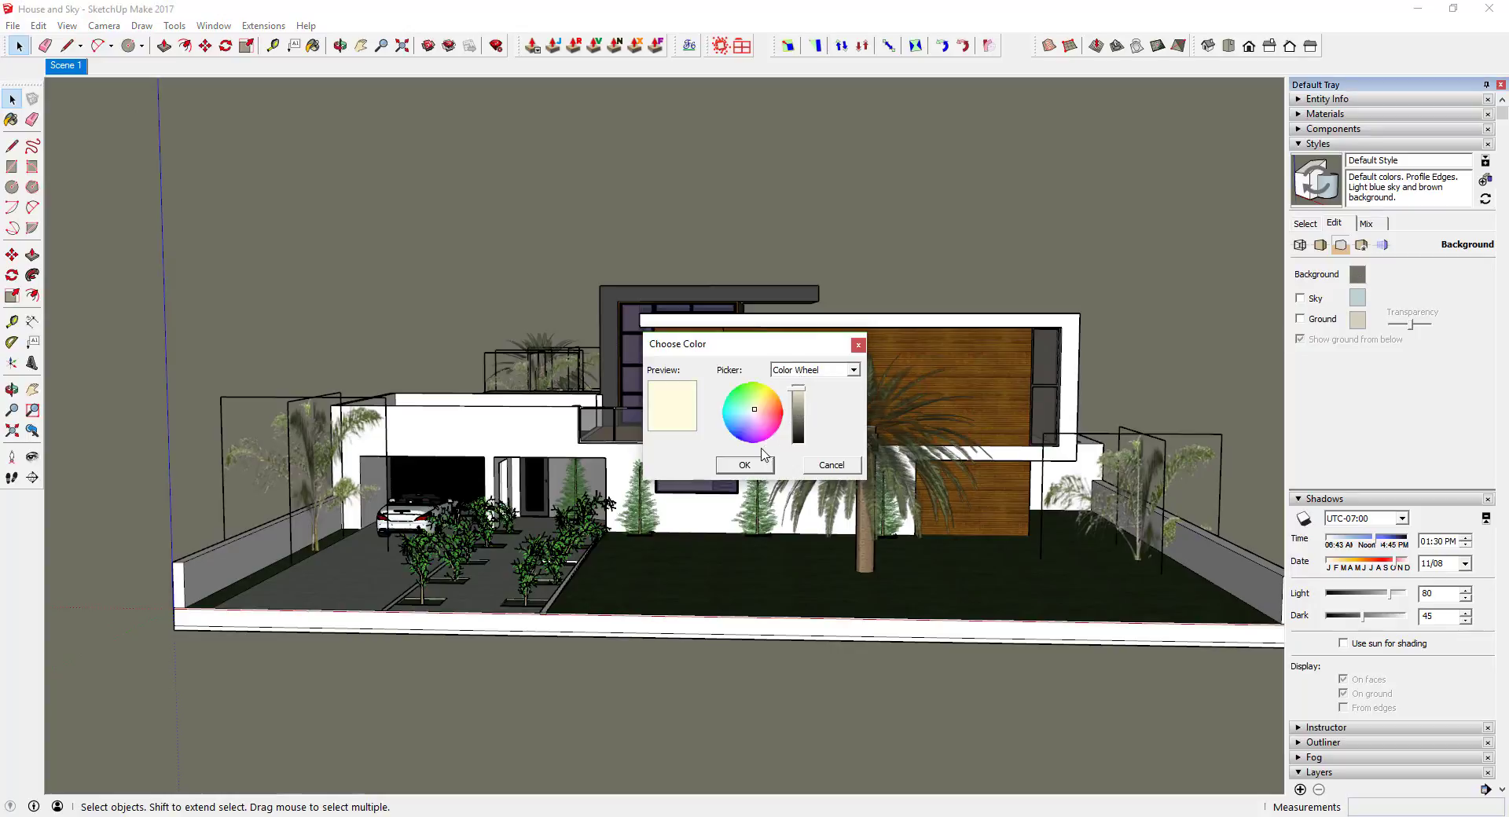
click(747, 465)
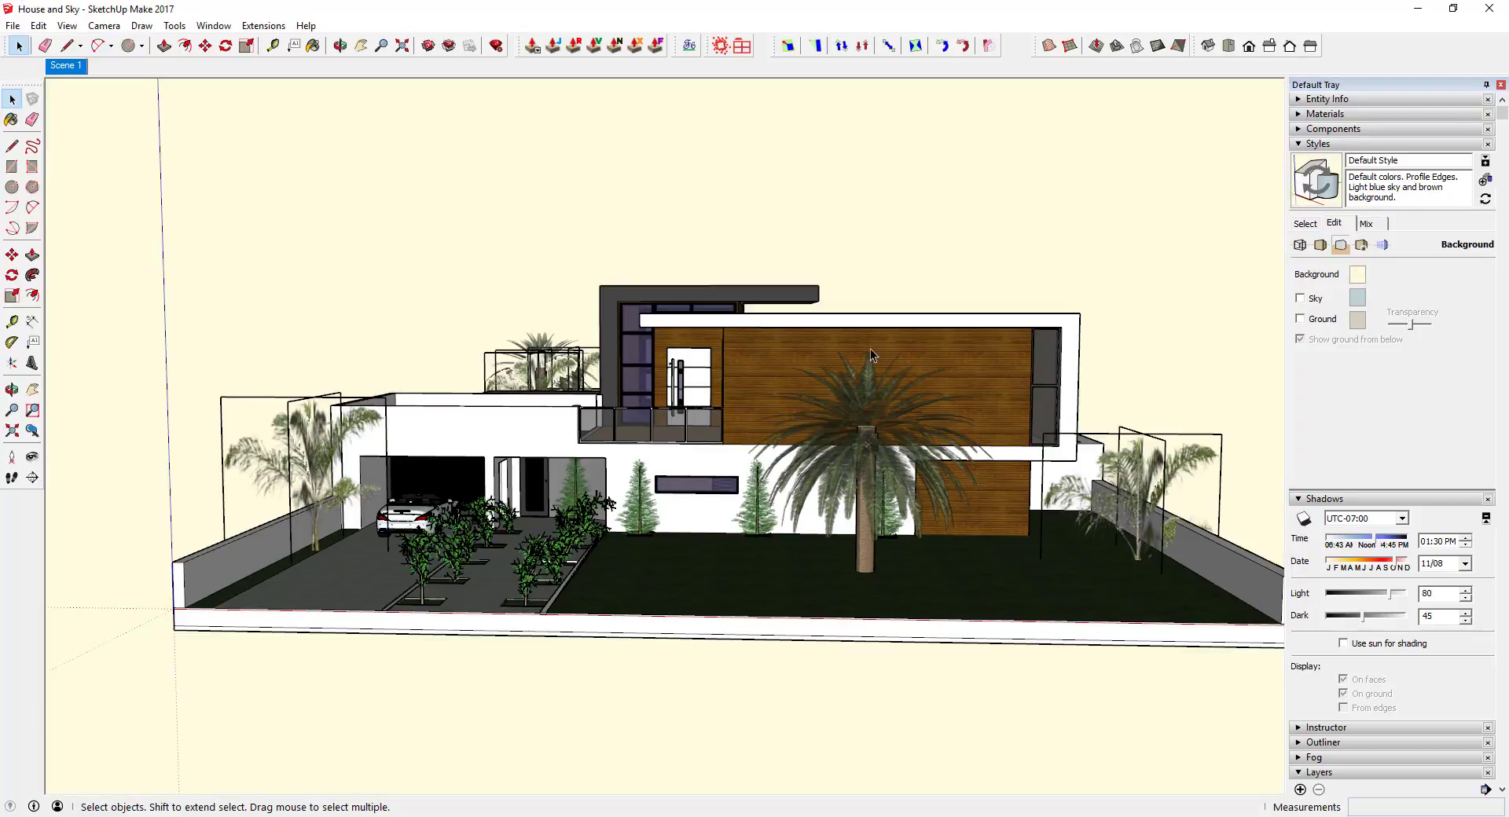
Step: Set the style's background color to white
click(1359, 277)
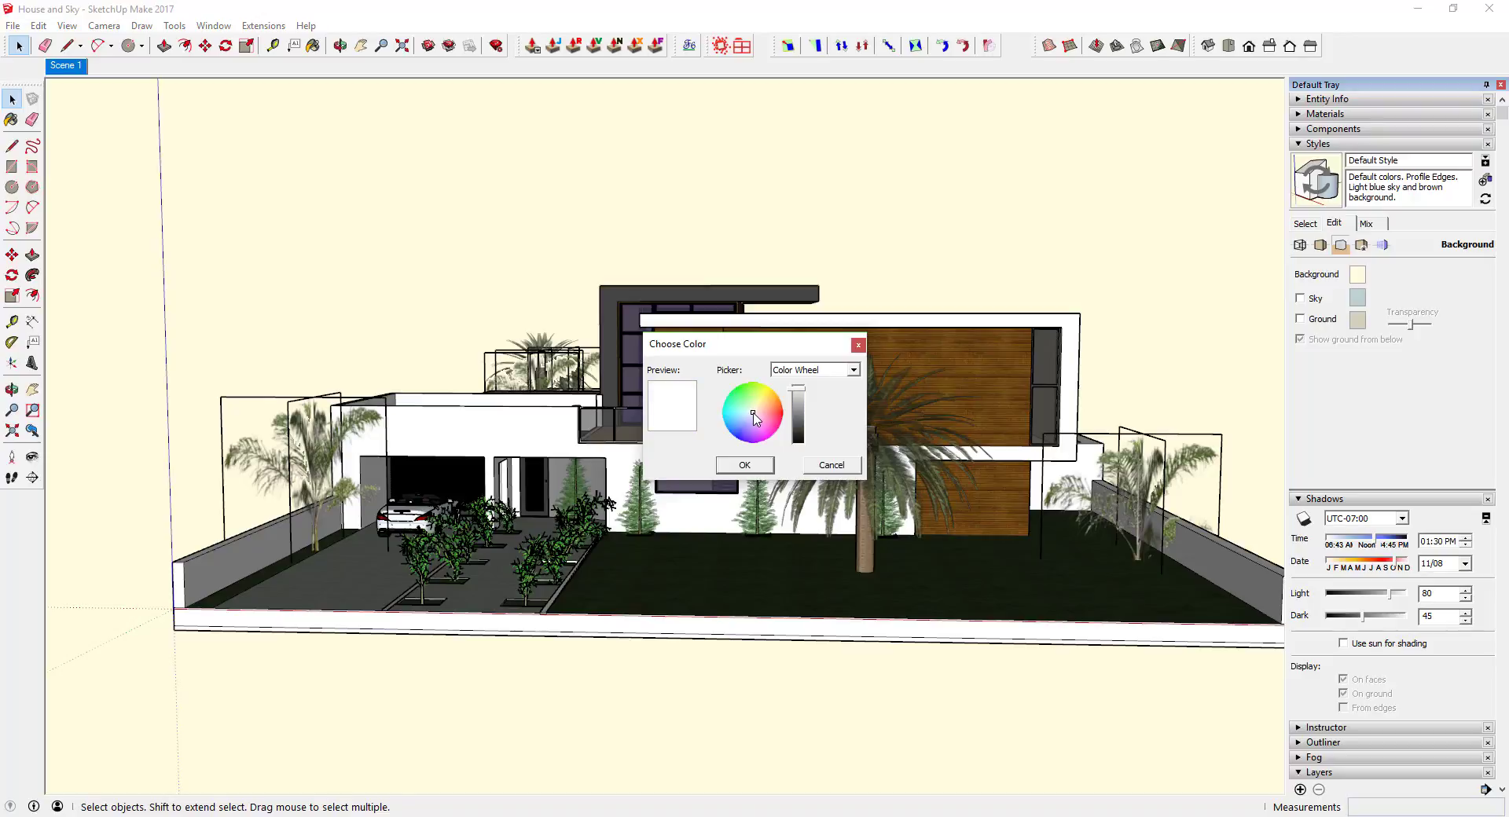
click(755, 465)
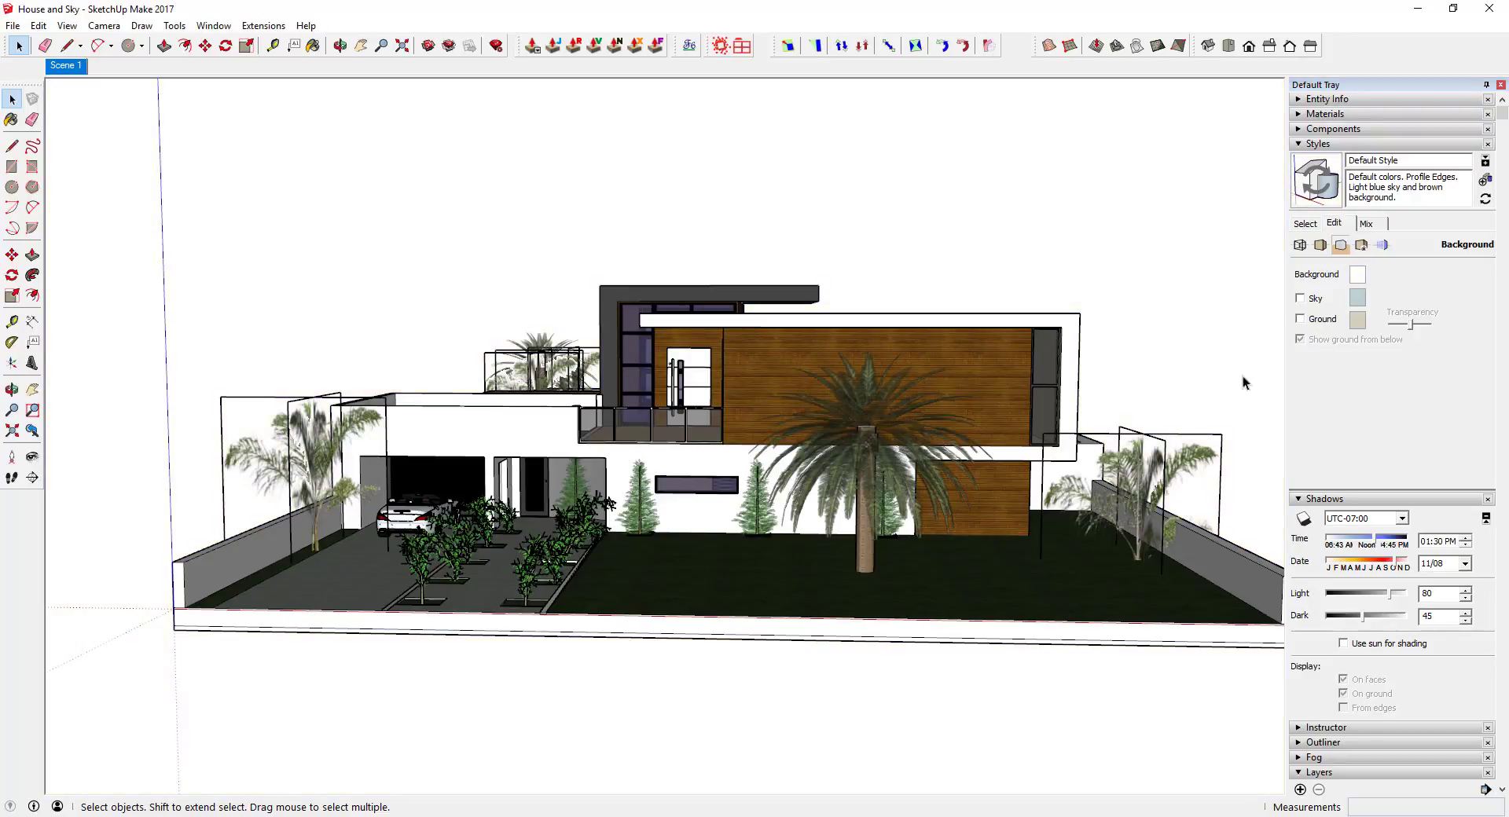
mouse_move(1022, 449)
middle_down()
mouse_move(1011, 474)
mouse_move(971, 479)
mouse_move(1034, 430)
middle_up()
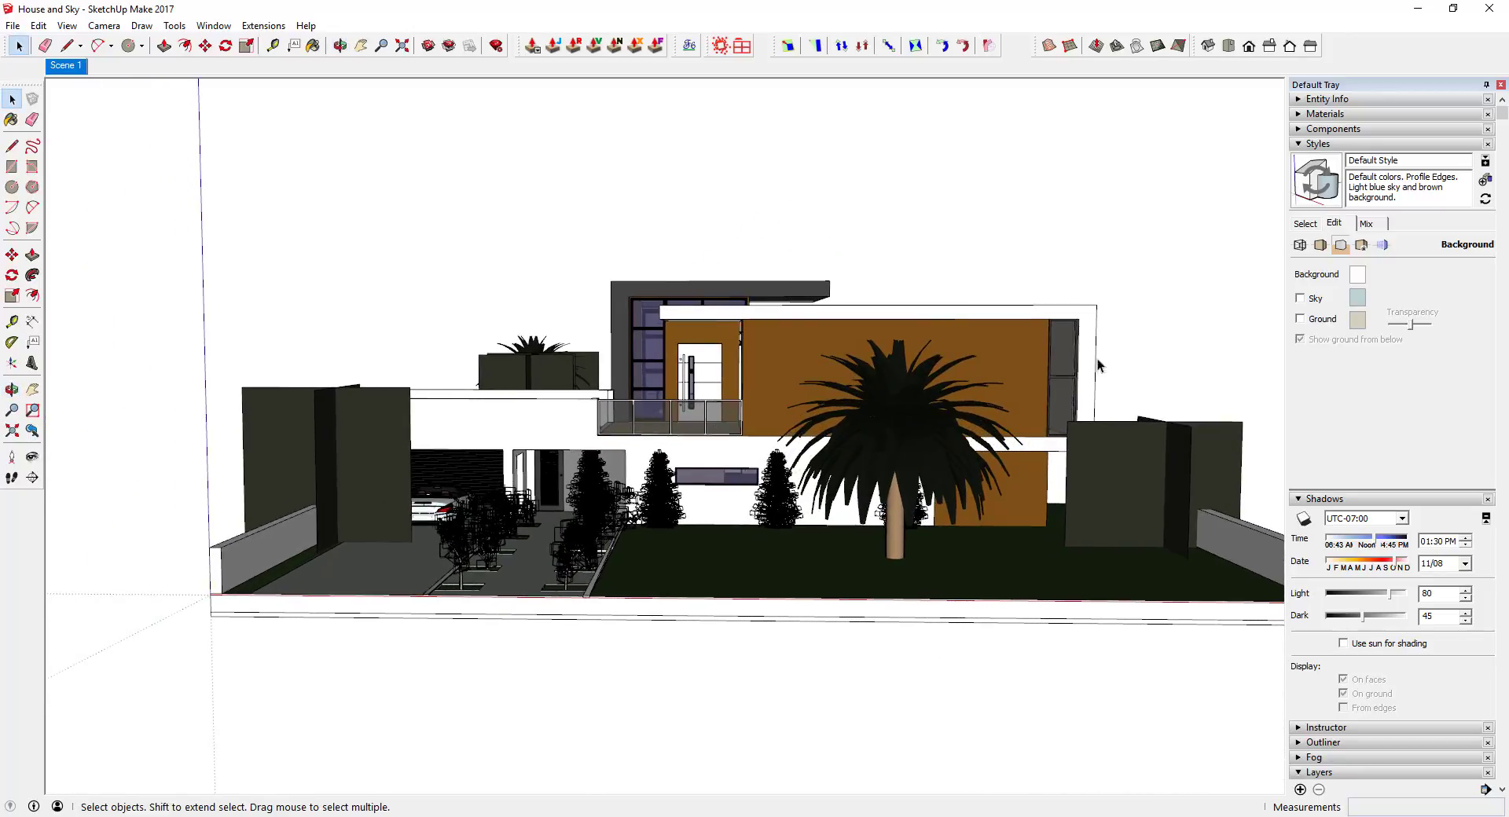
Step: Turn the sky on and set its color to a bright blue
click(1311, 302)
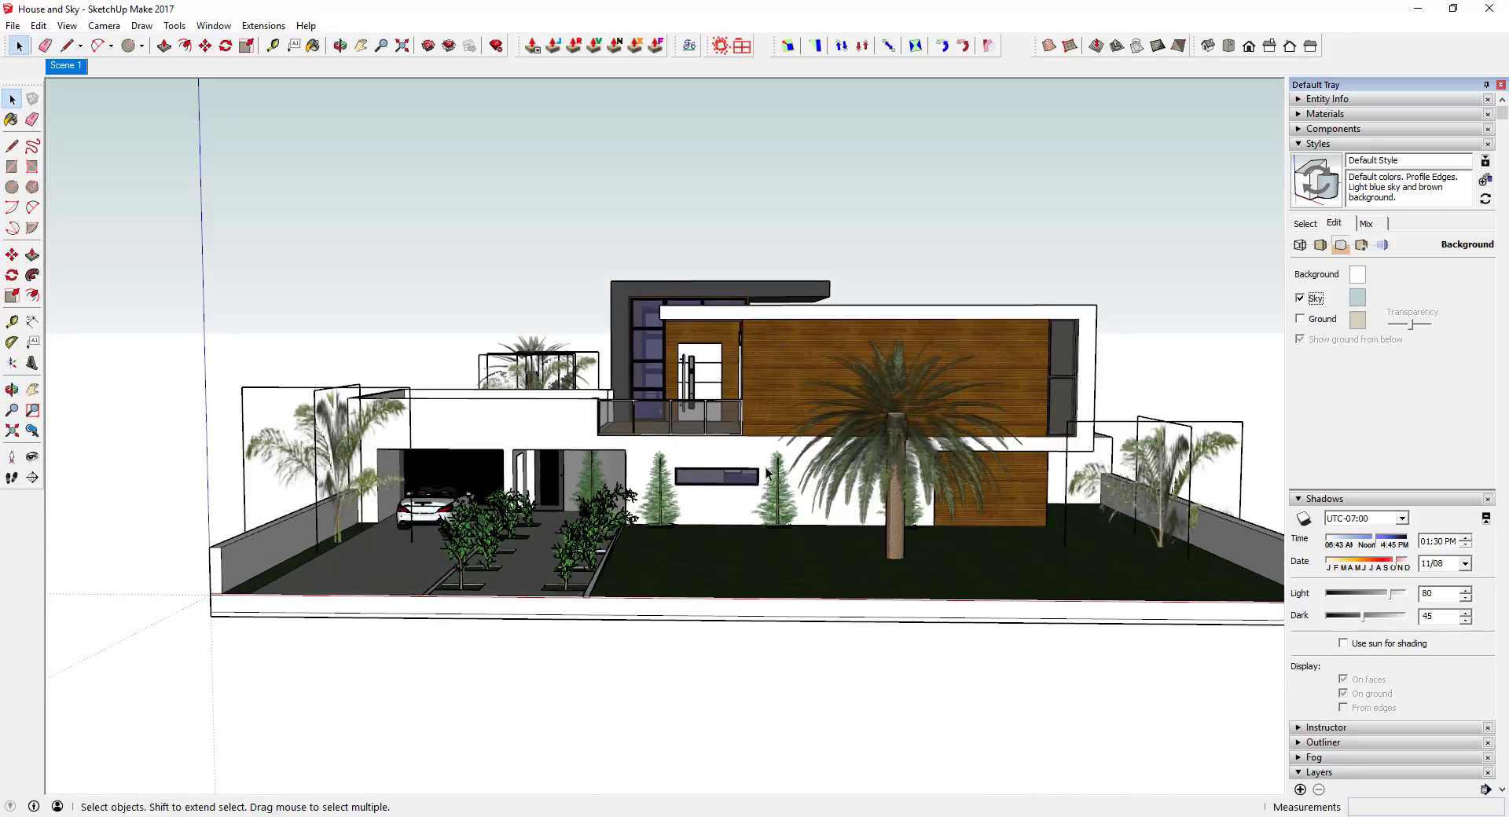
scroll(1124, 438, down, 3)
click(1357, 298)
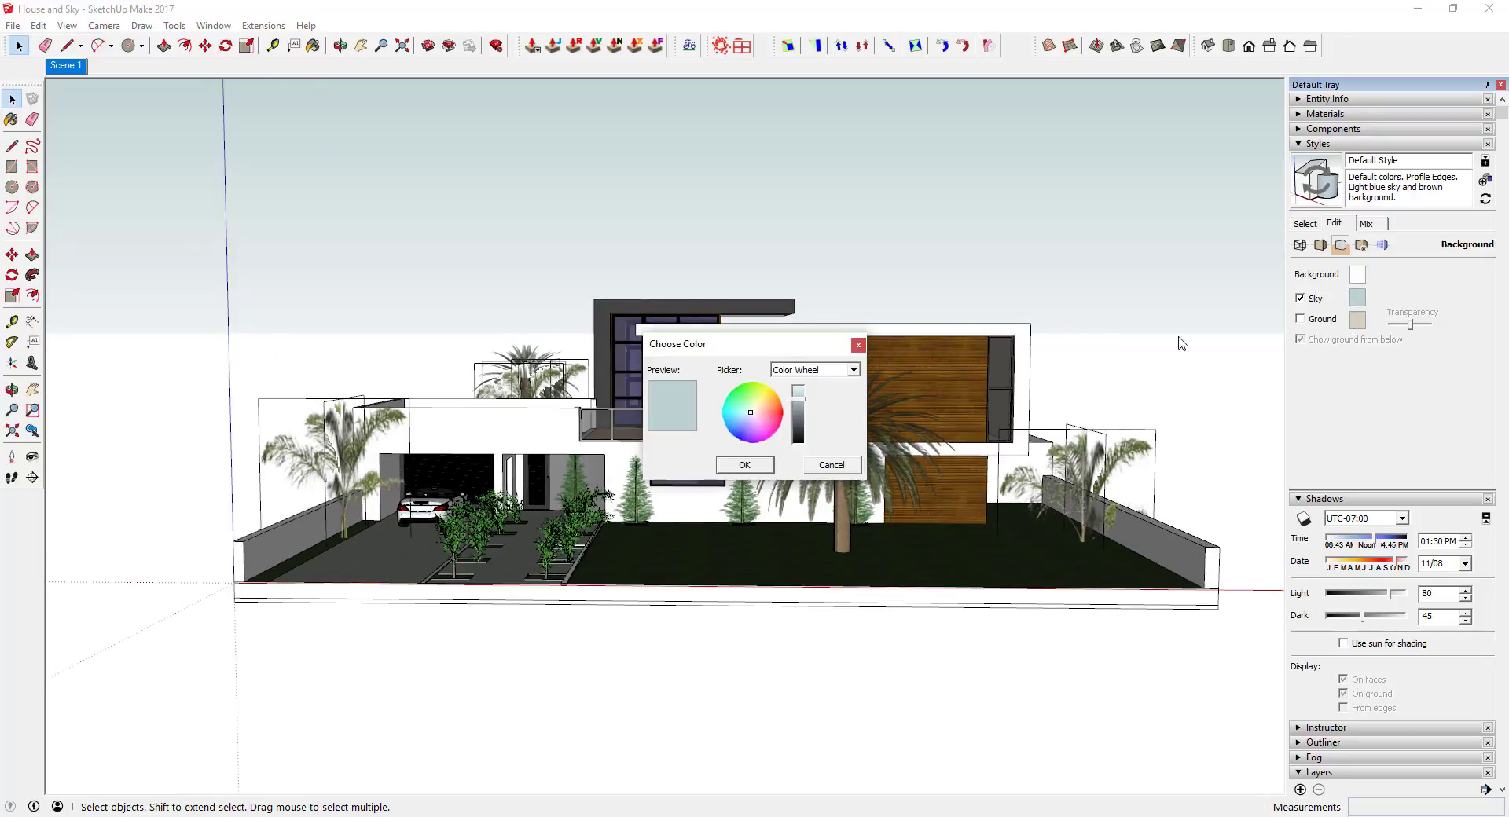
click(743, 417)
click(738, 424)
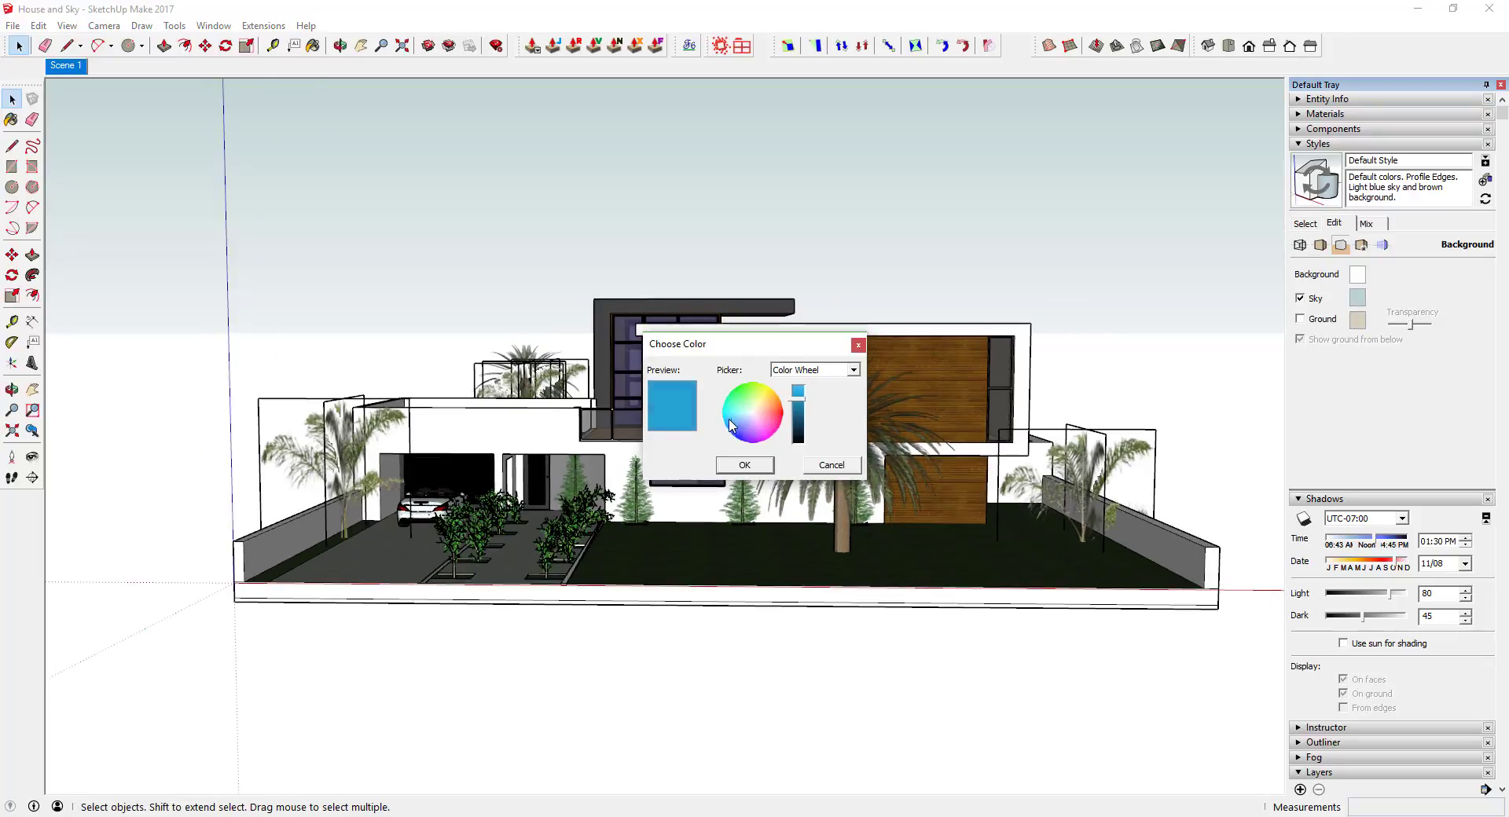
drag(798, 405, 797, 393)
click(744, 465)
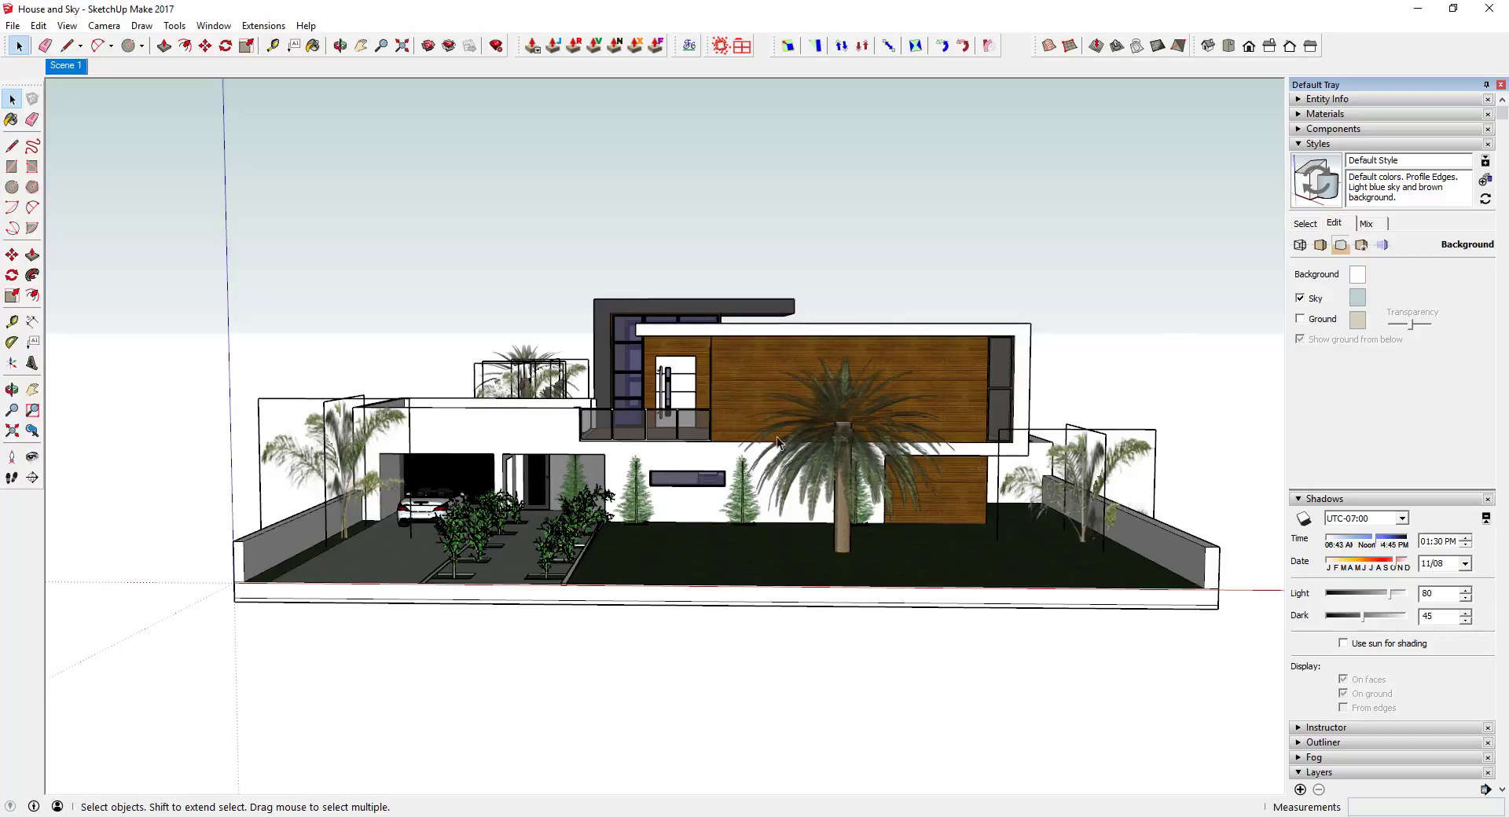
Step: Turn on the ground in the style's background settings
click(1325, 320)
middle_drag(971, 366, 970, 267)
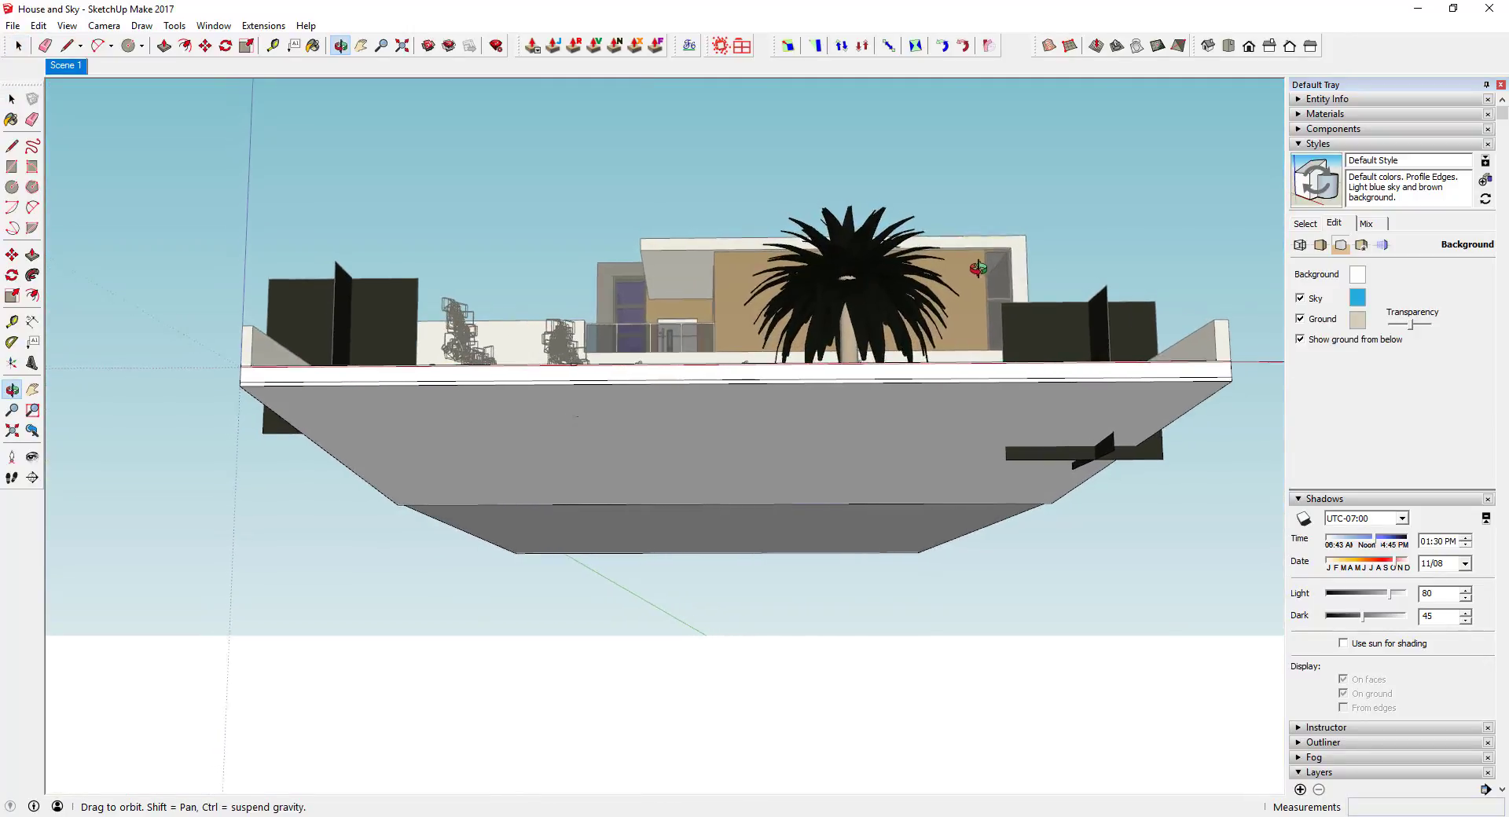
key(f)
middle_drag(1001, 344, 1179, 255)
key(space)
Step: Reduce the ground transparency to its minimum and check the model from above and below the ground
drag(1413, 324, 1389, 324)
middle_drag(946, 411, 916, 466)
scroll(916, 462, down, 2)
scroll(901, 394, down, 2)
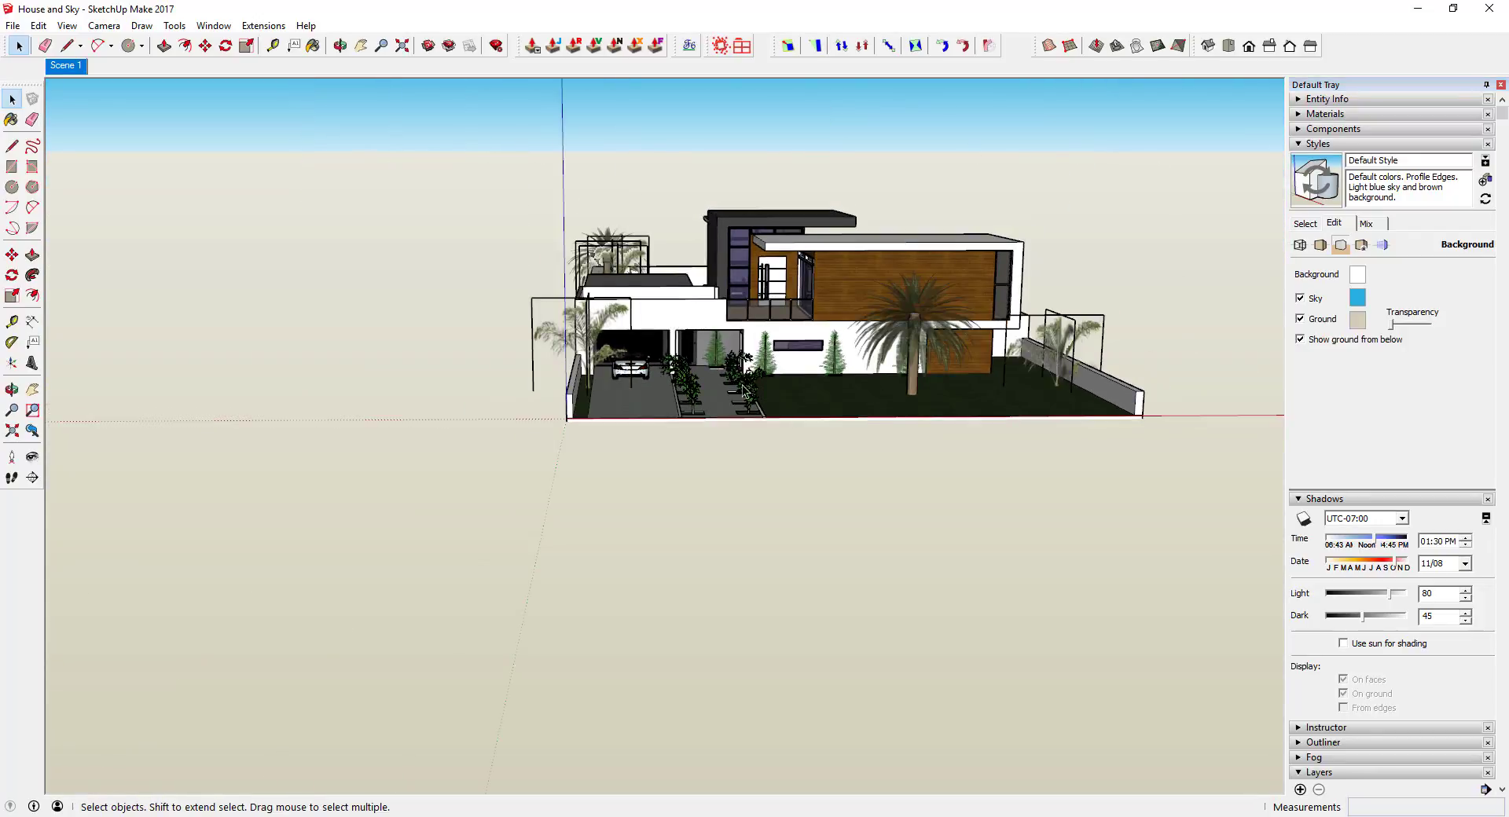
middle_drag(881, 485, 832, 409)
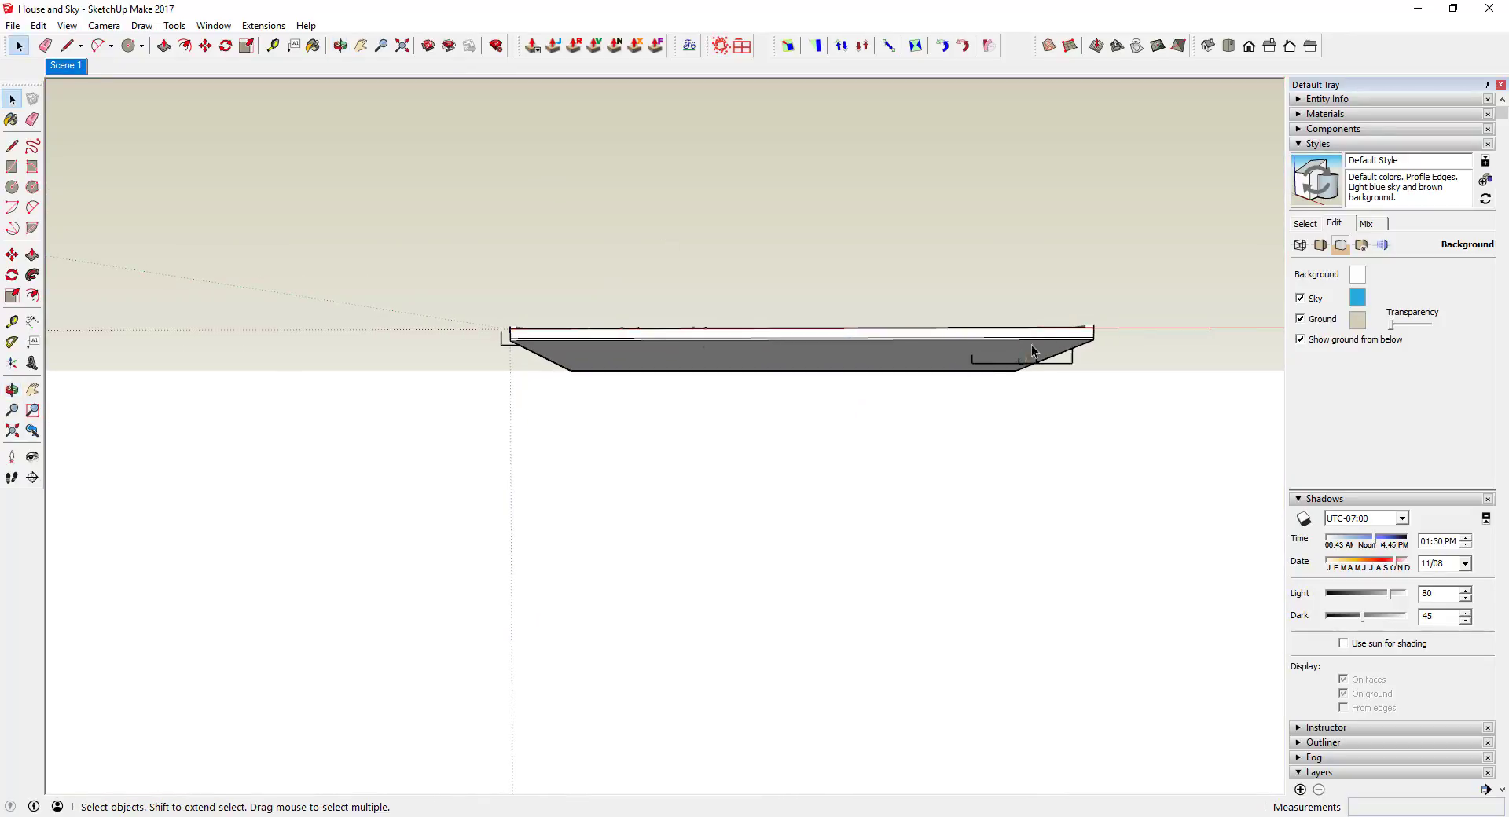
mouse_move(987, 347)
middle_down()
mouse_move(981, 428)
mouse_move(978, 317)
mouse_move(985, 374)
middle_up()
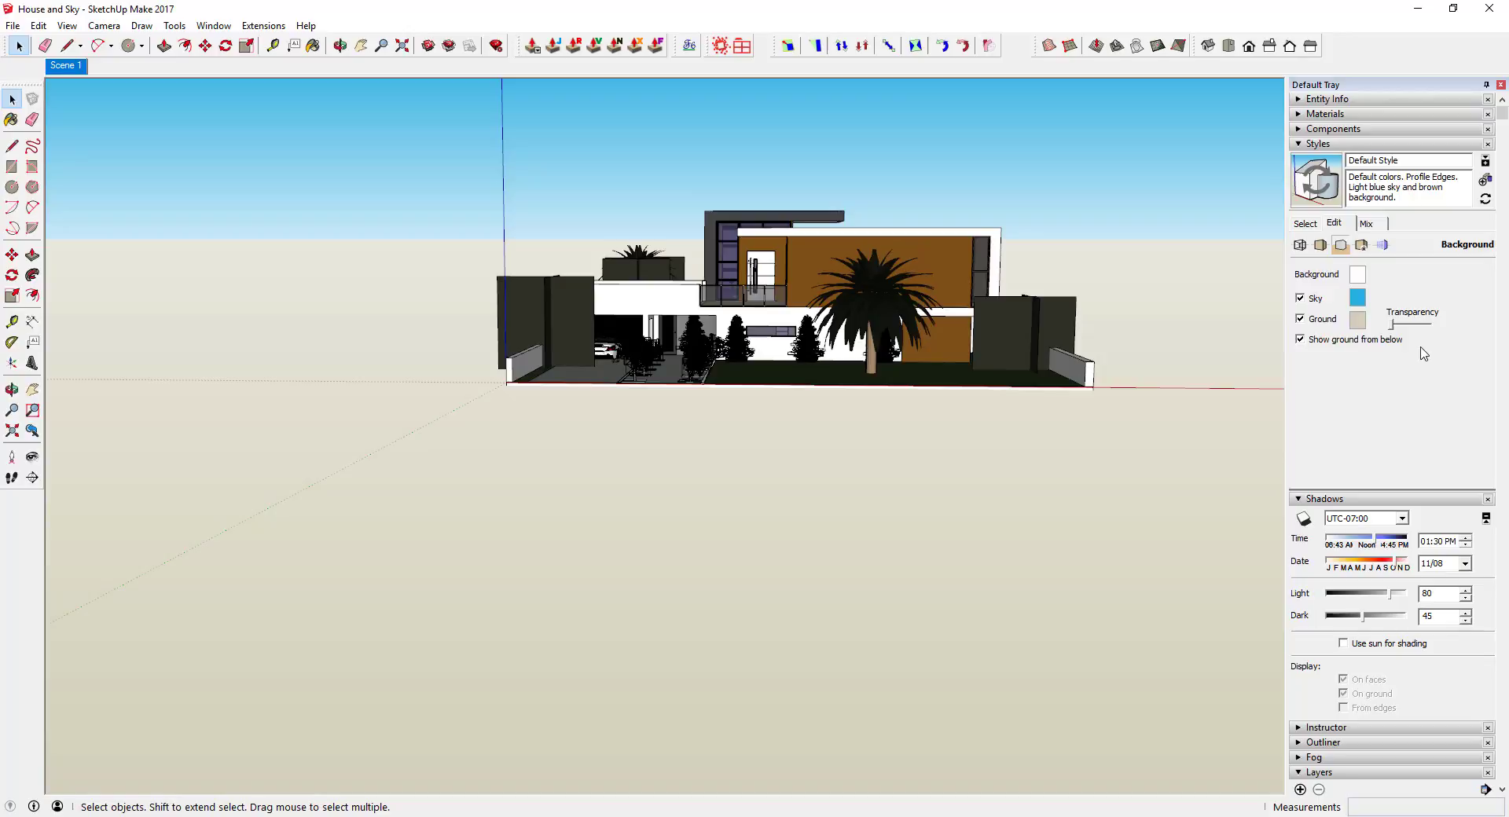
Step: Set the ground color to a dark green
click(1357, 320)
click(746, 422)
click(743, 401)
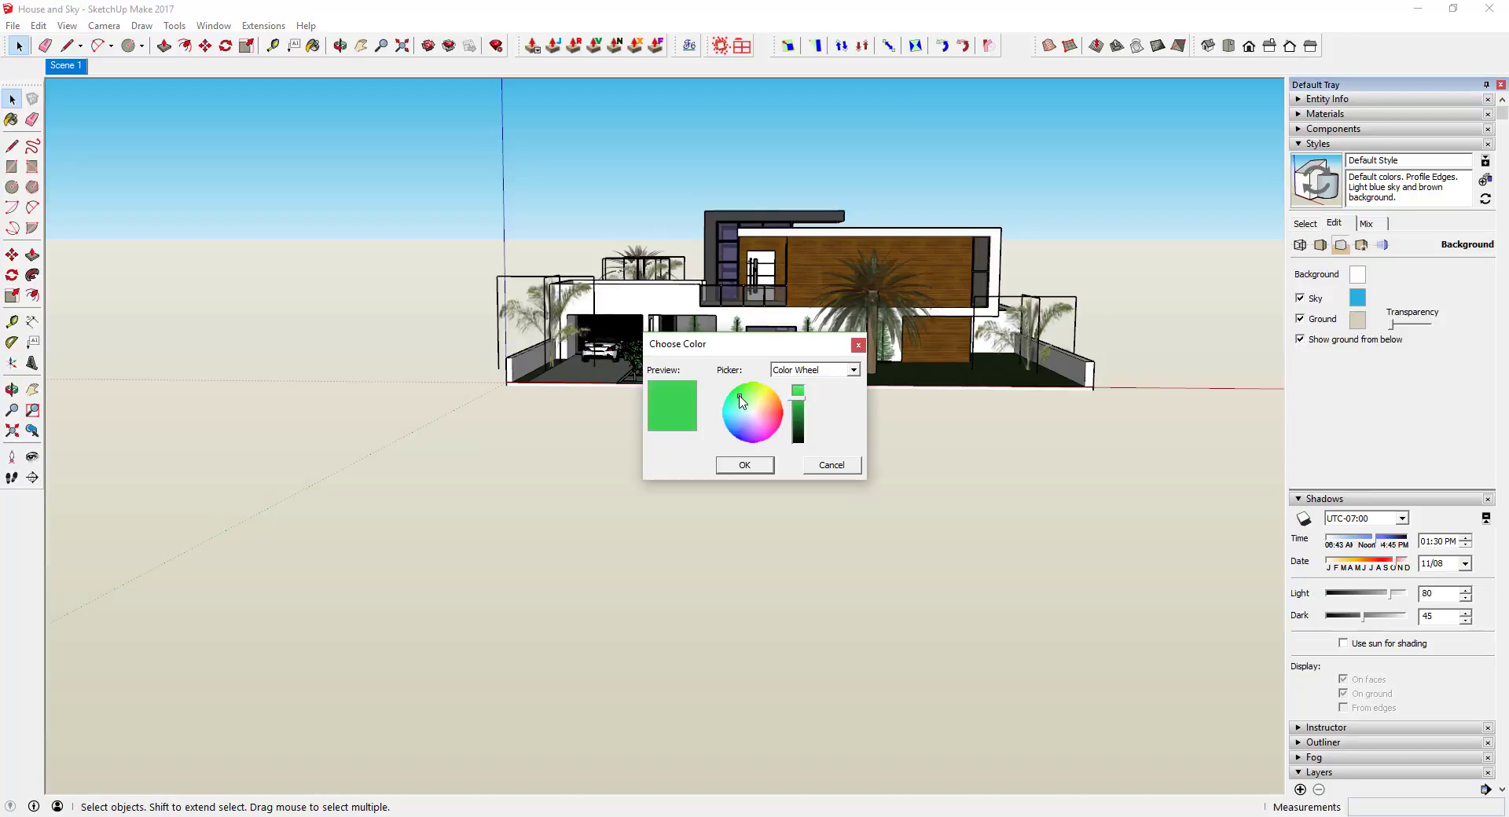
click(797, 430)
click(745, 464)
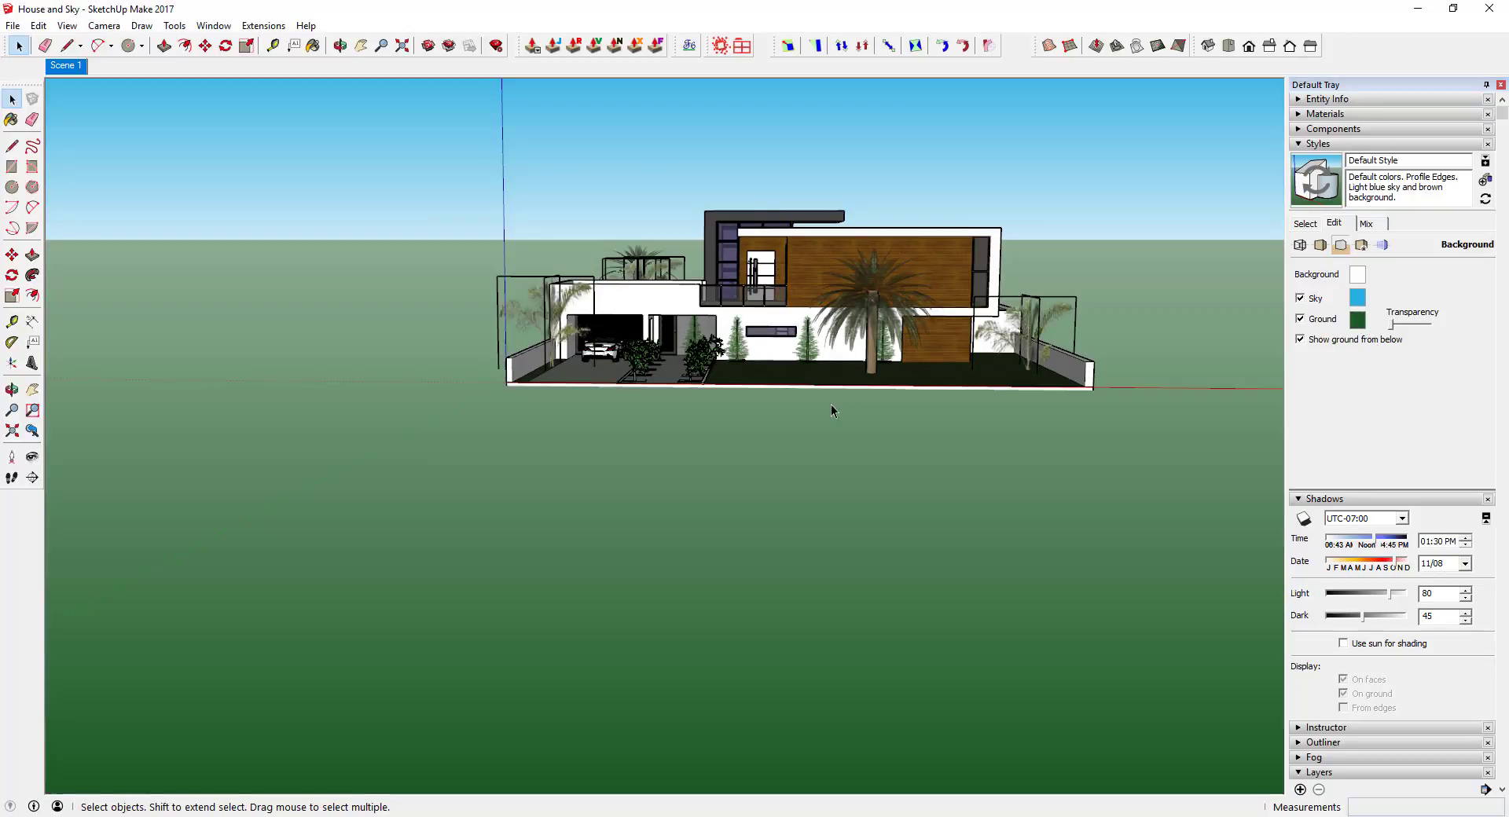
Step: Increase the ground transparency to about three quarters of its range
middle_drag(831, 406, 749, 330)
scroll(826, 344, up, 5)
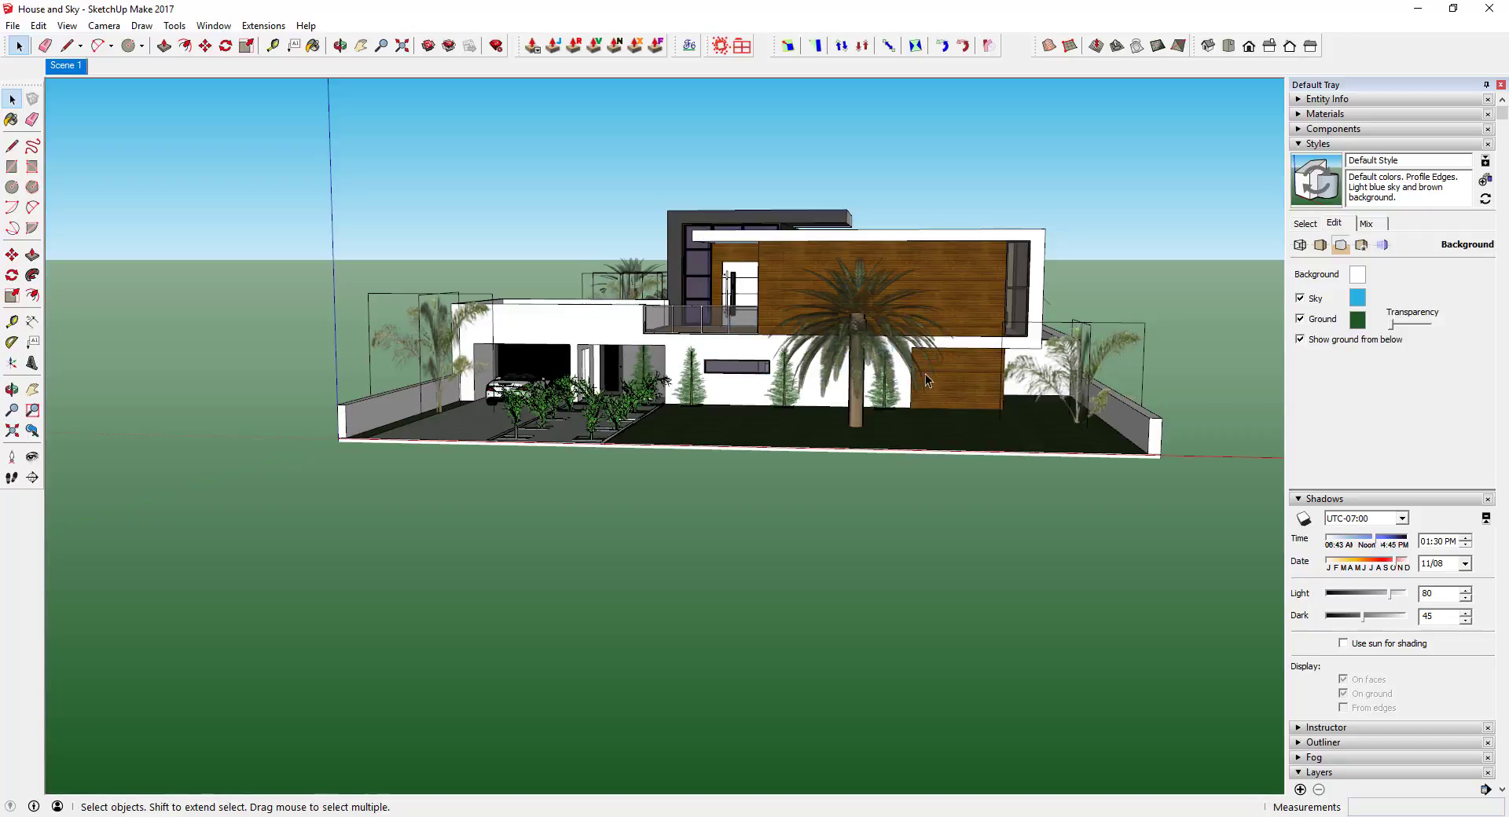
scroll(927, 377, up, 2)
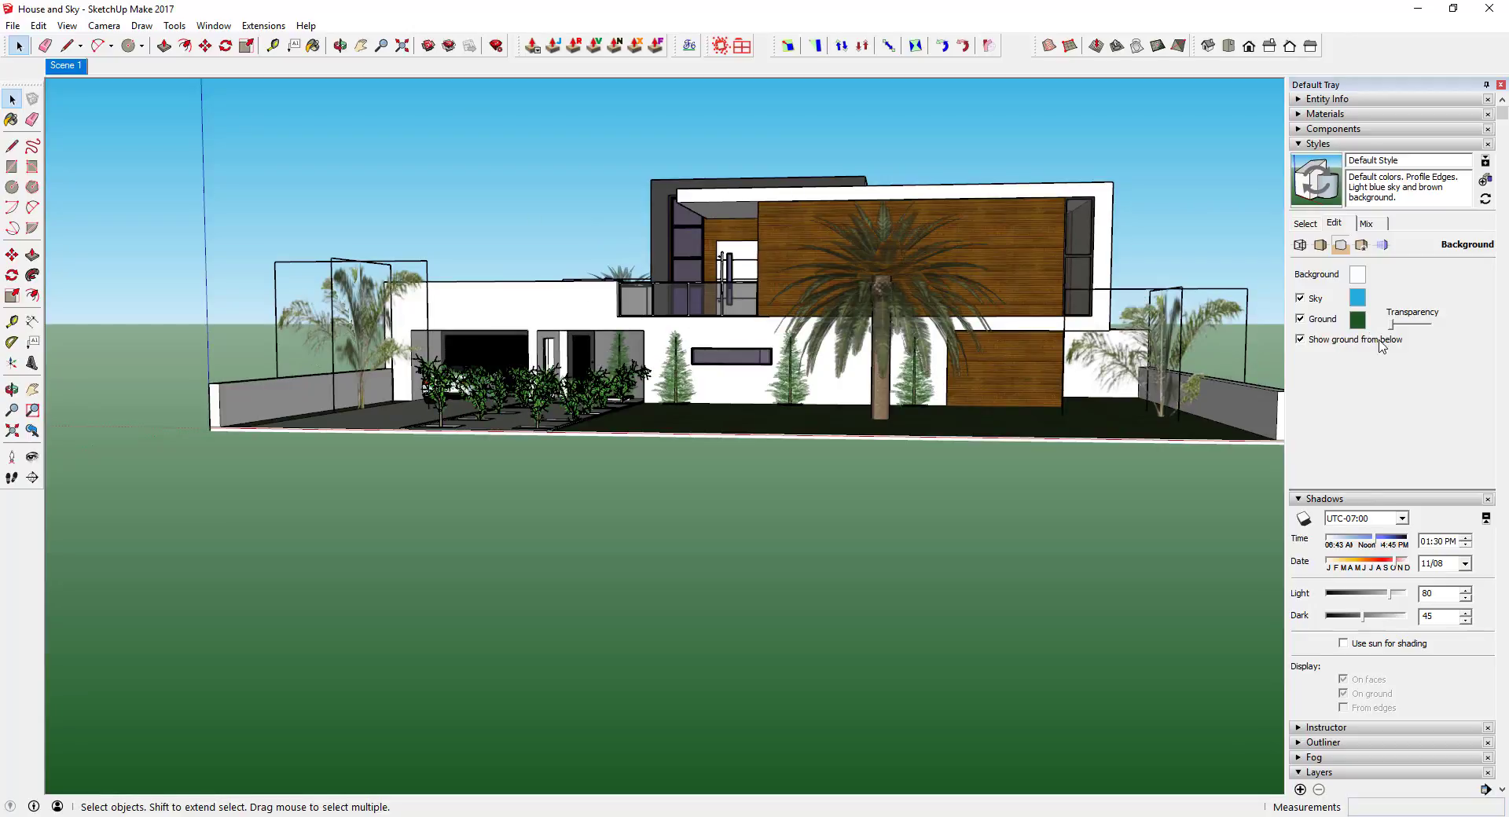
drag(1392, 324, 1424, 329)
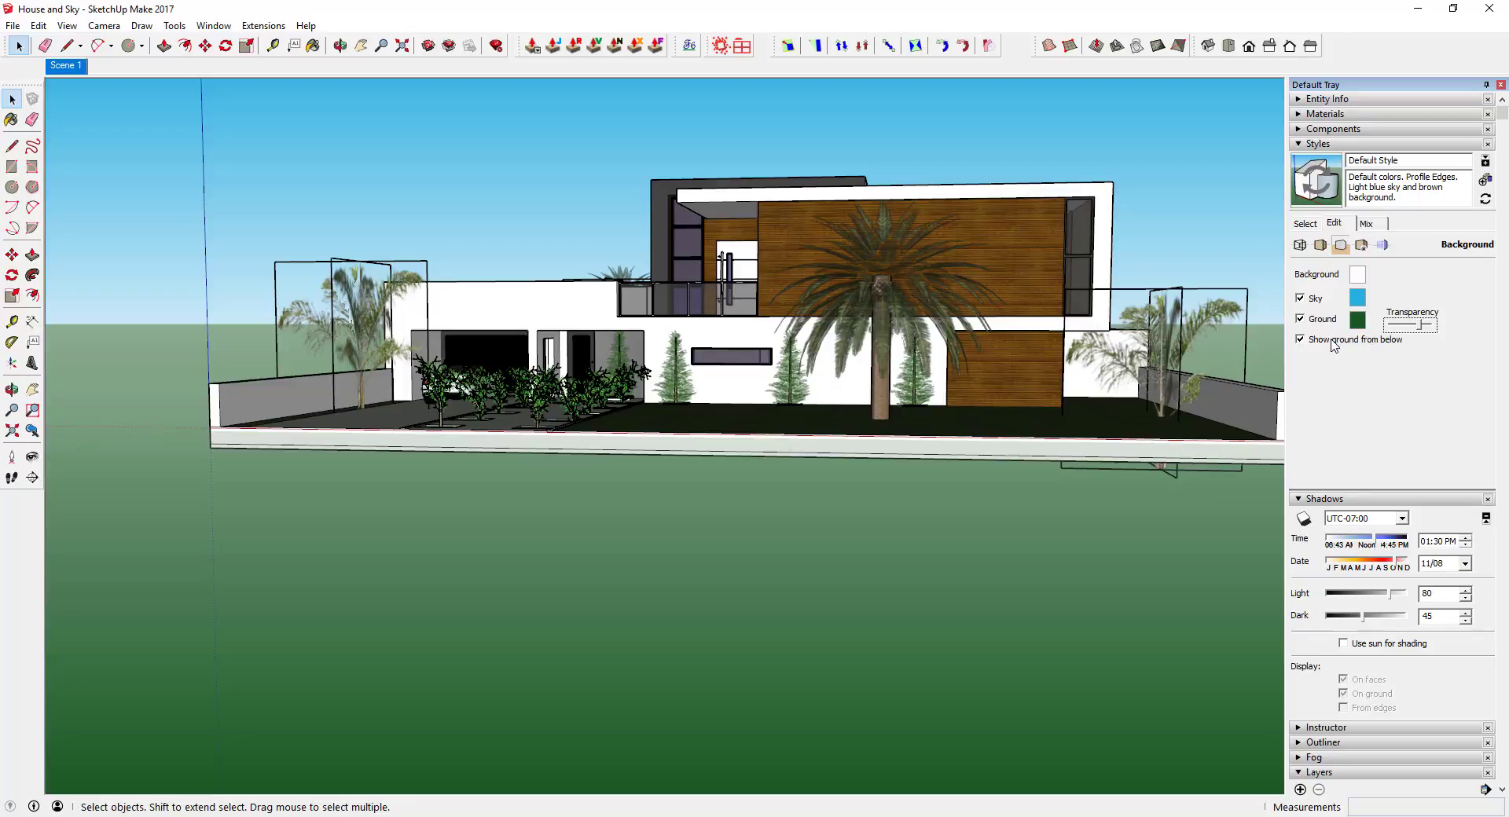
Step: Switch the option to show the ground from below off and back on
click(1328, 342)
middle_drag(917, 551, 1016, 569)
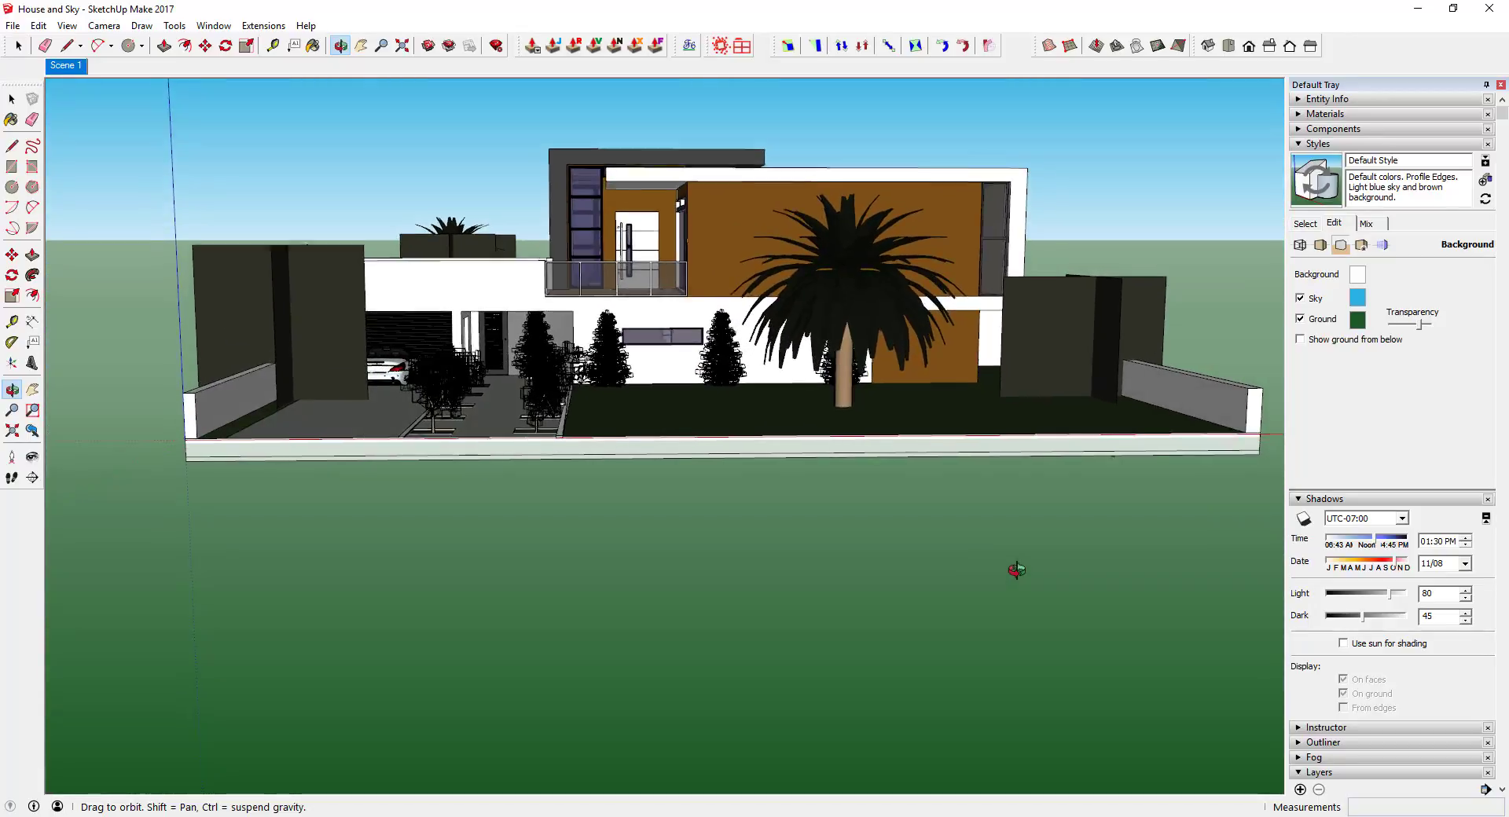
click(1328, 341)
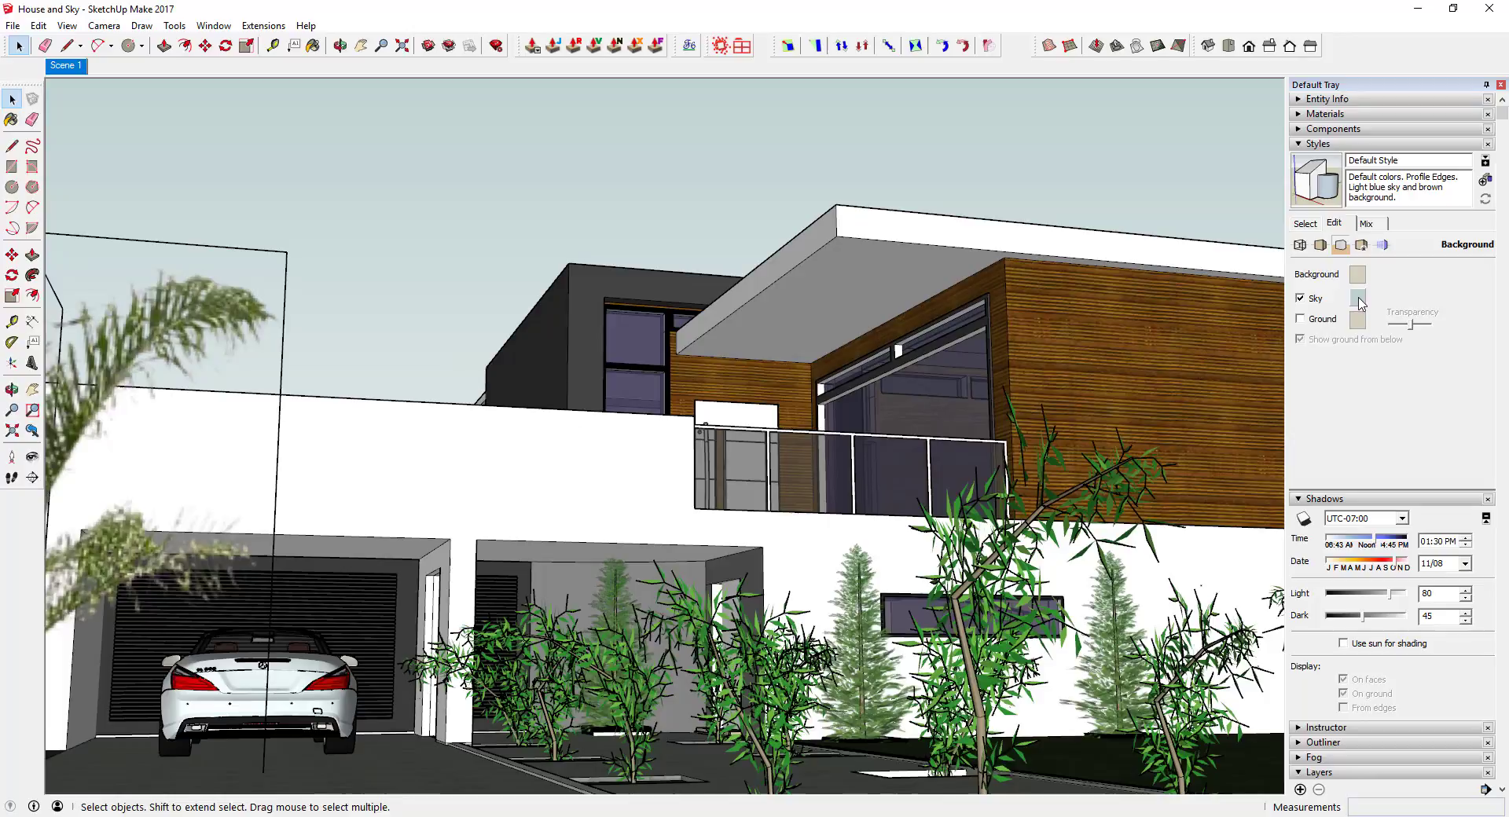
Step: Set the sky color of the style to a medium blue using the color wheel
click(1358, 299)
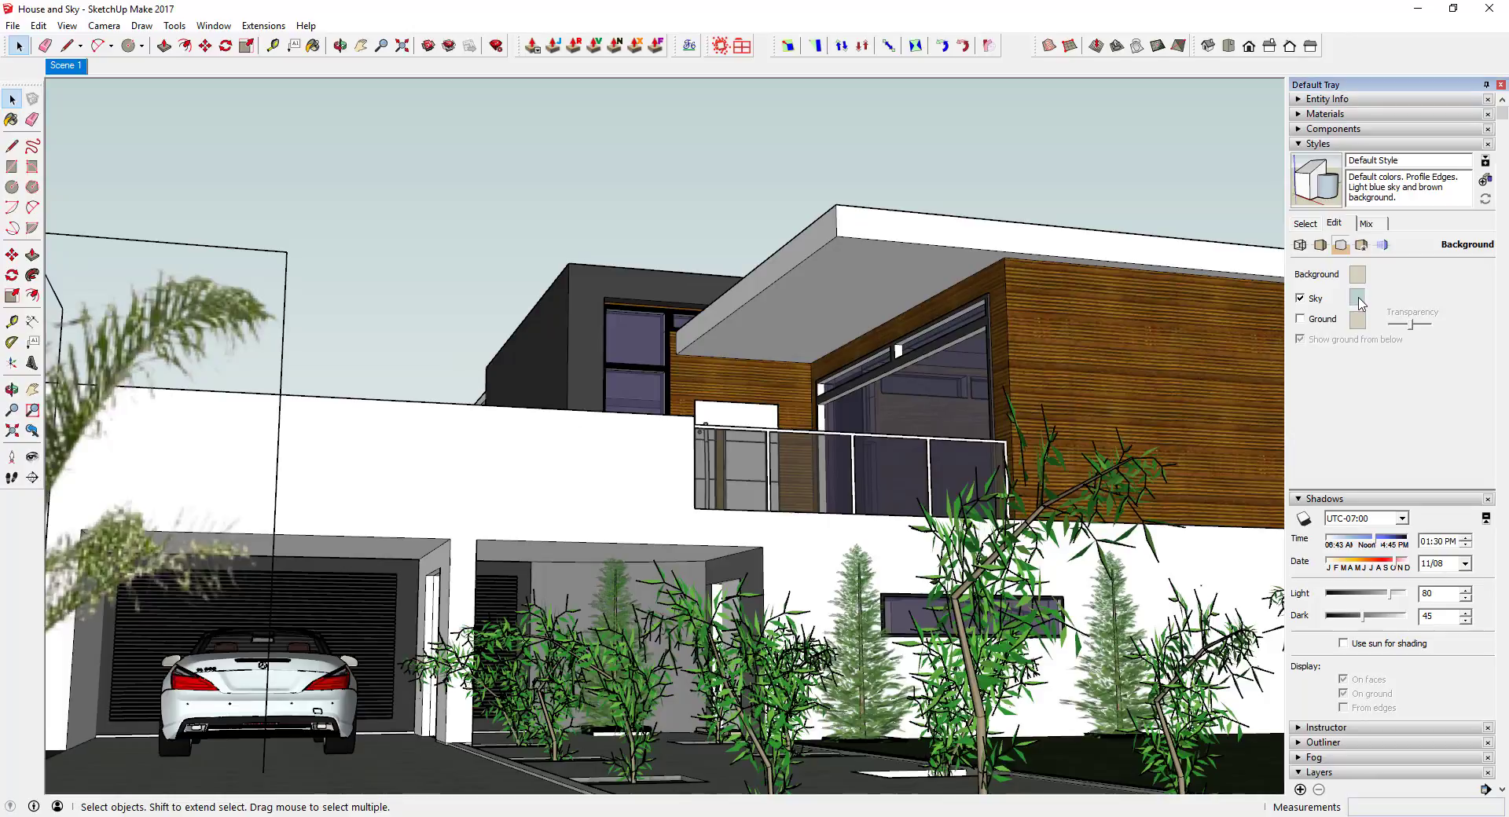
click(732, 425)
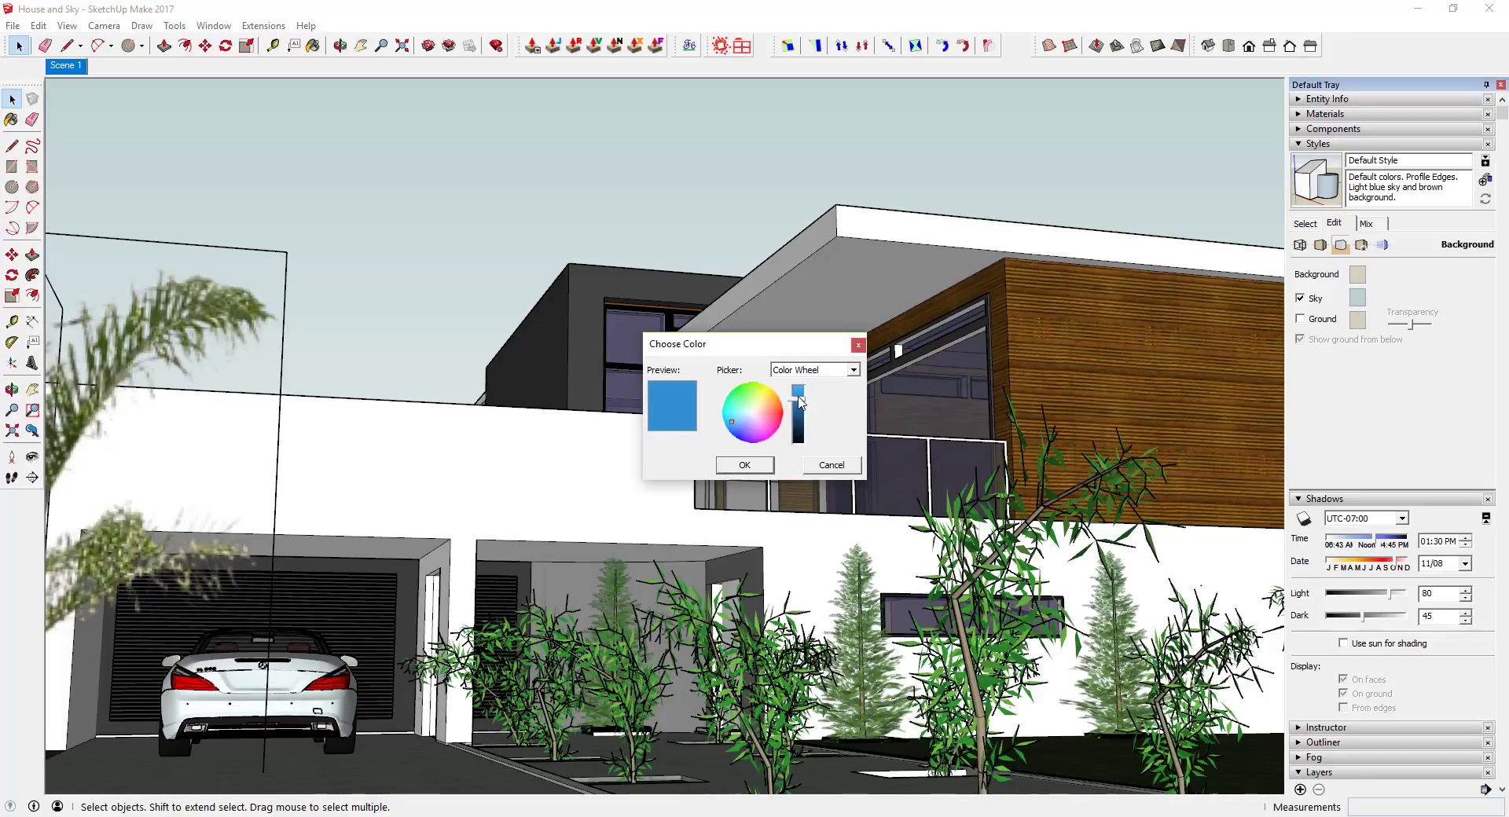
click(742, 466)
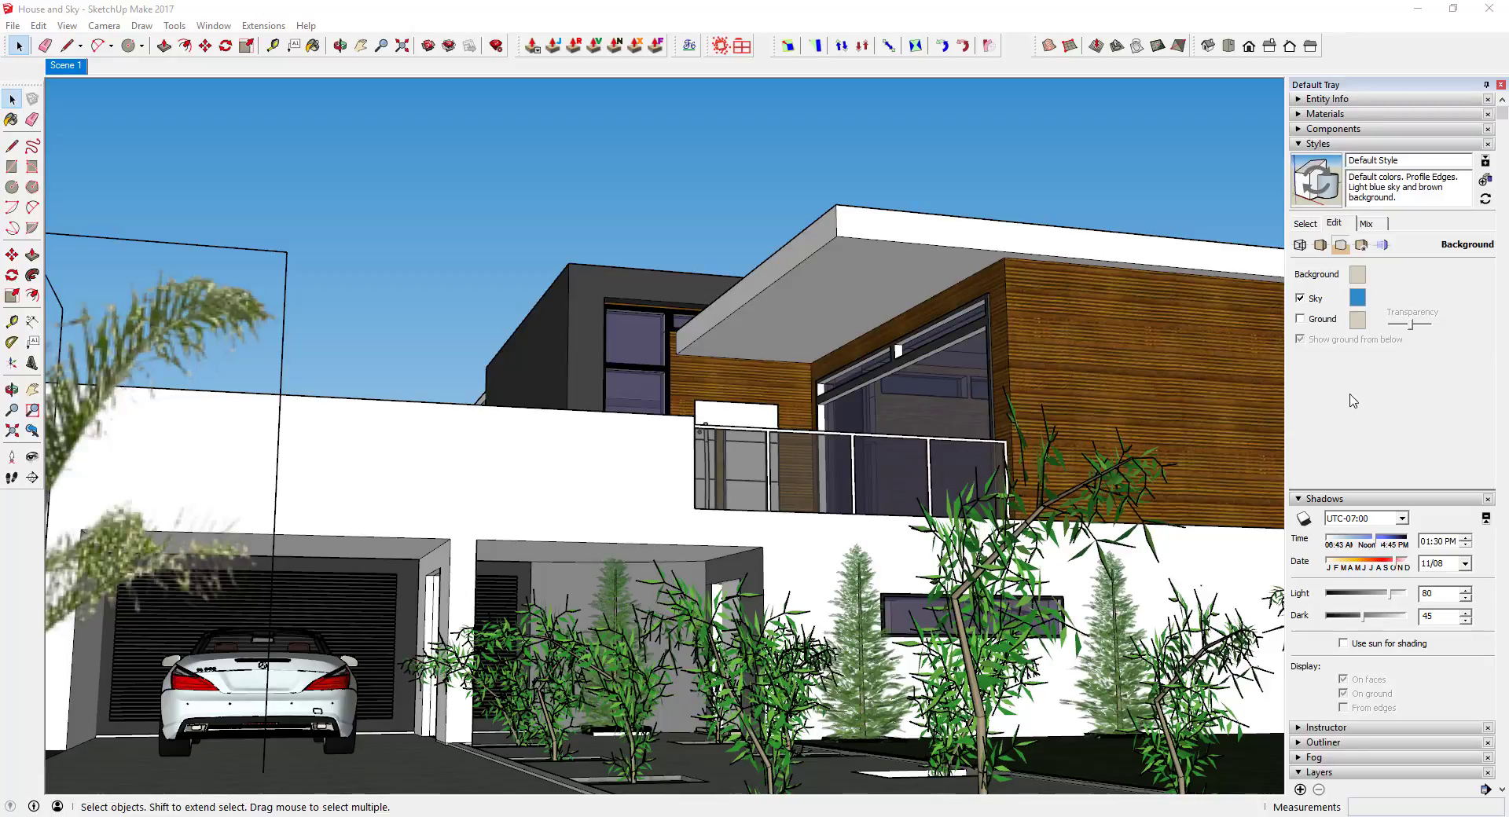
Step: Add the sky-1286888_1280 image to the style as a watermark placed in the background behind the model
click(1360, 245)
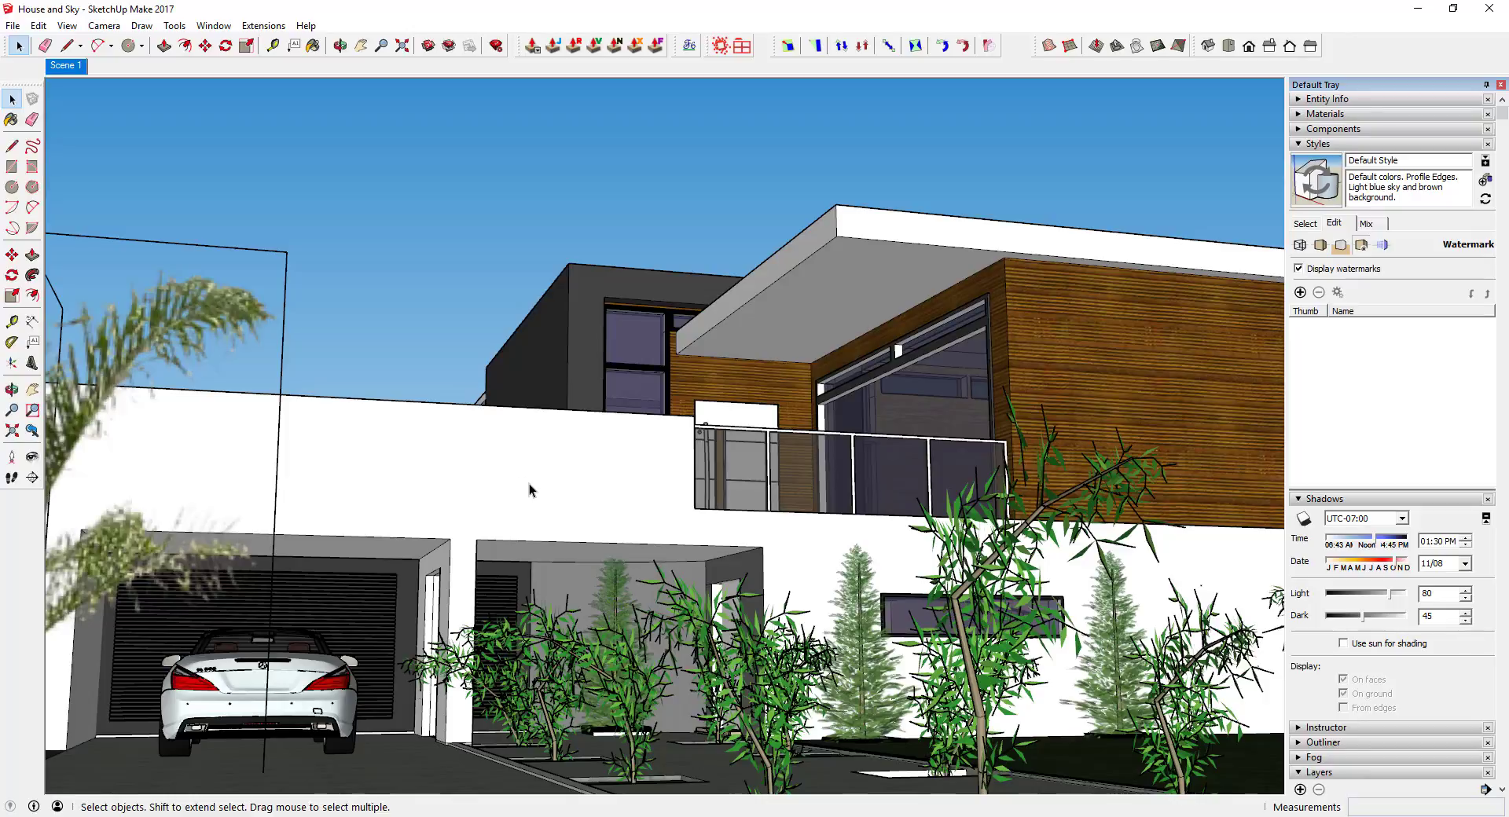
click(1300, 293)
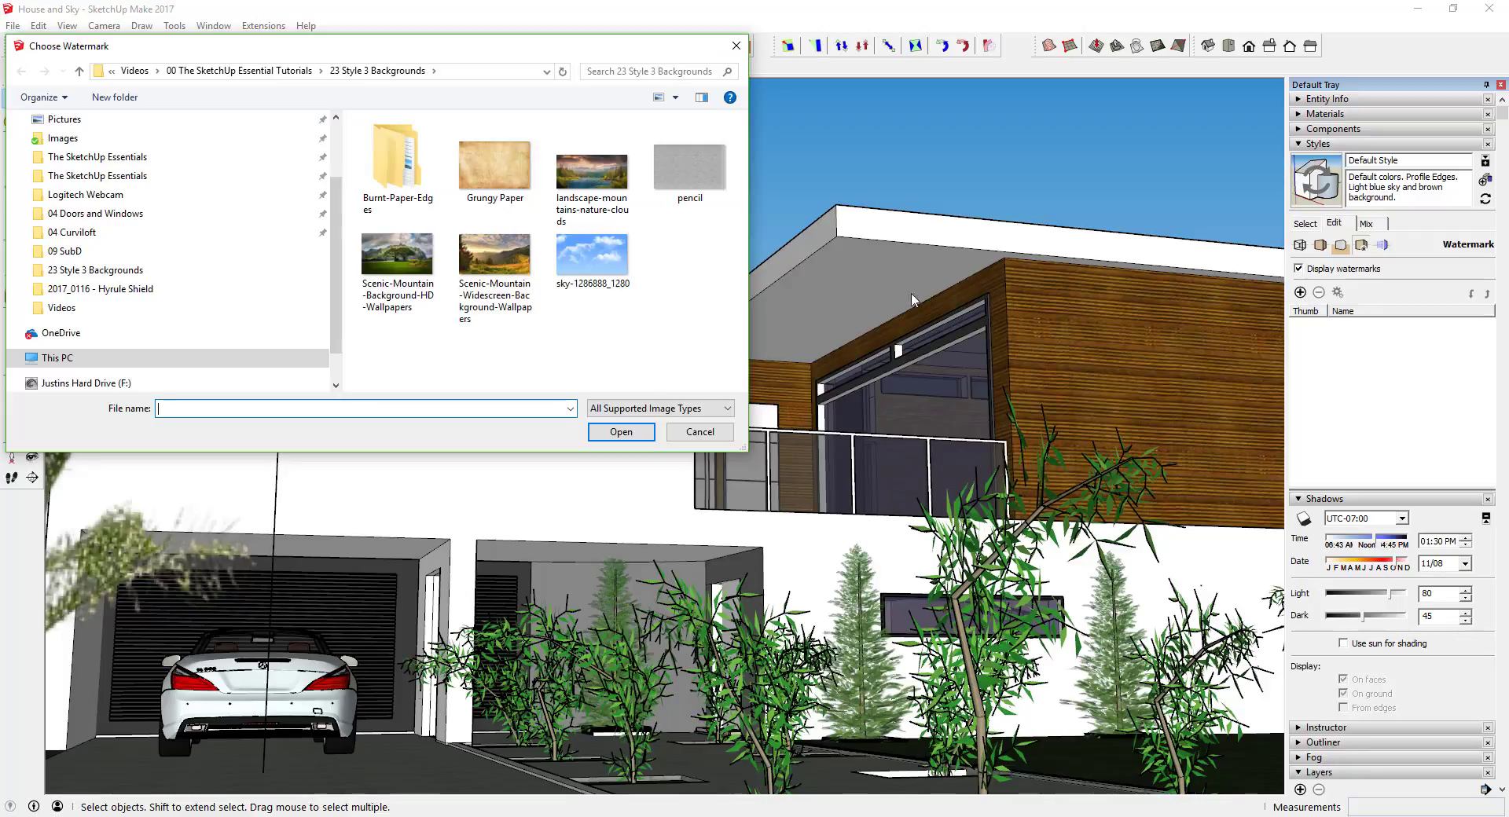
double_click(593, 253)
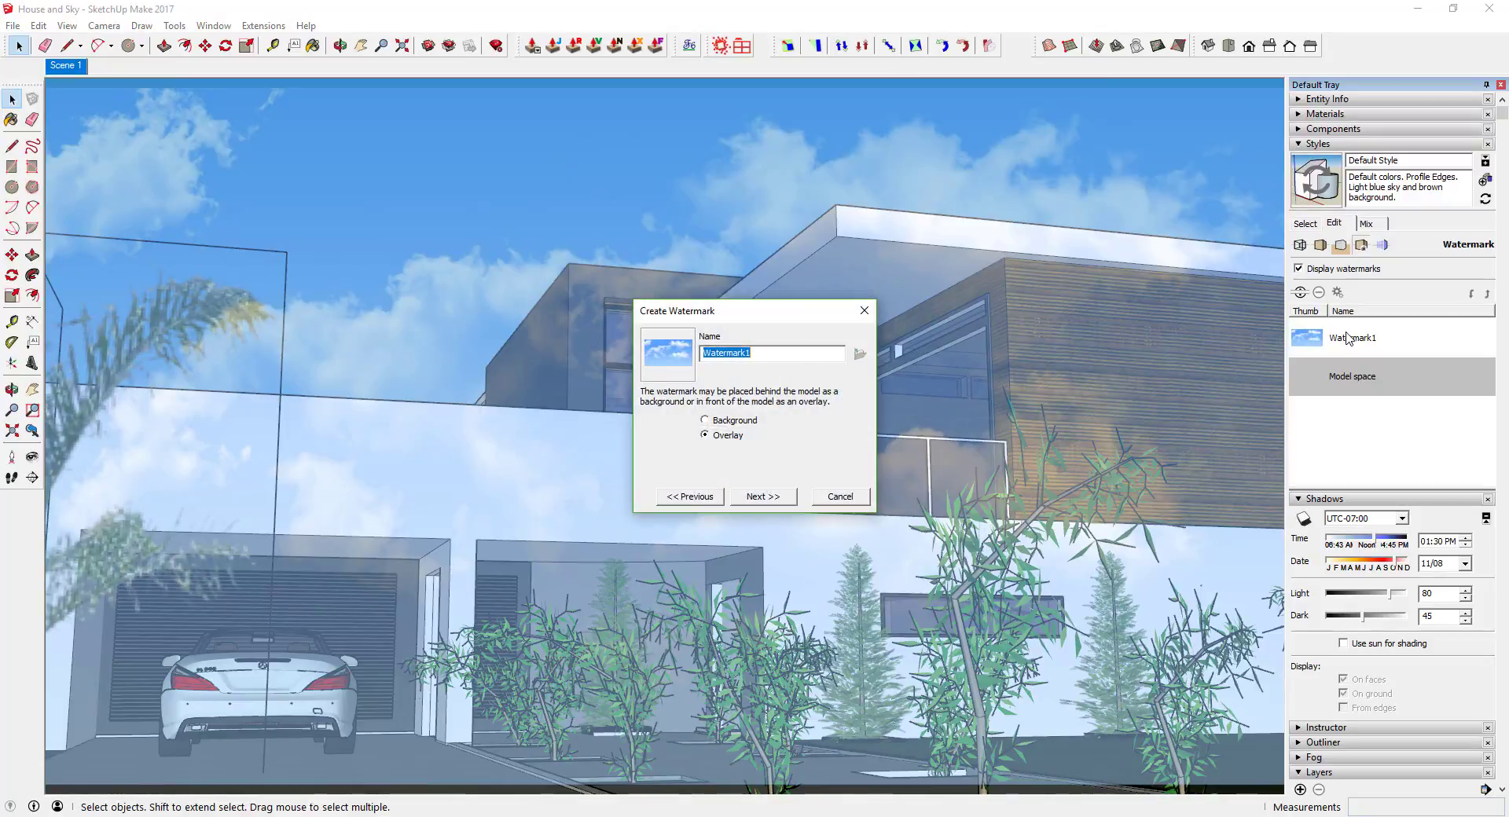
click(729, 424)
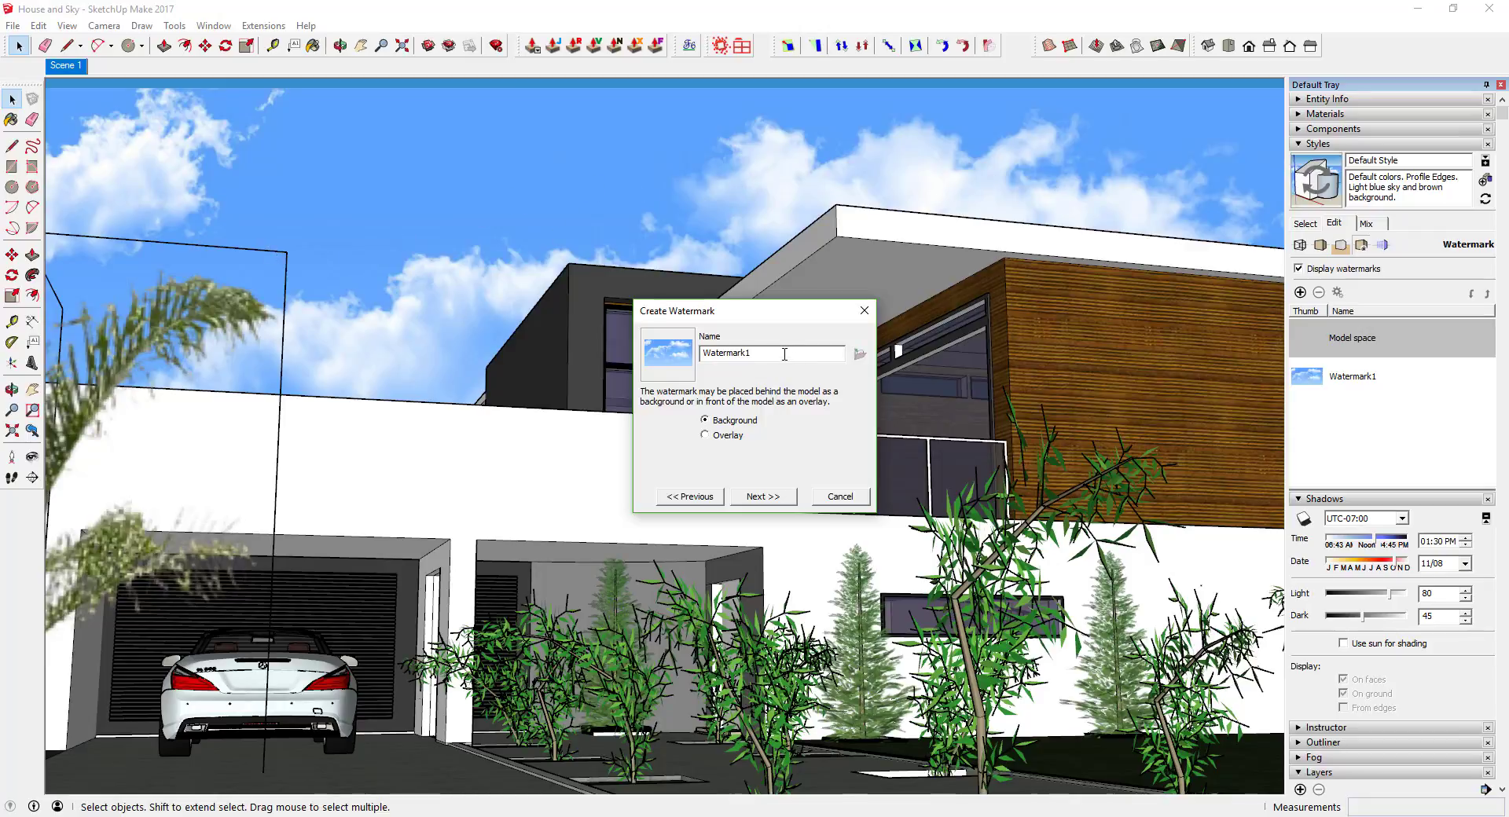
Step: Name the watermark Sky and set its blend fully toward the image
drag(784, 355, 515, 347)
text(Sky)
click(764, 498)
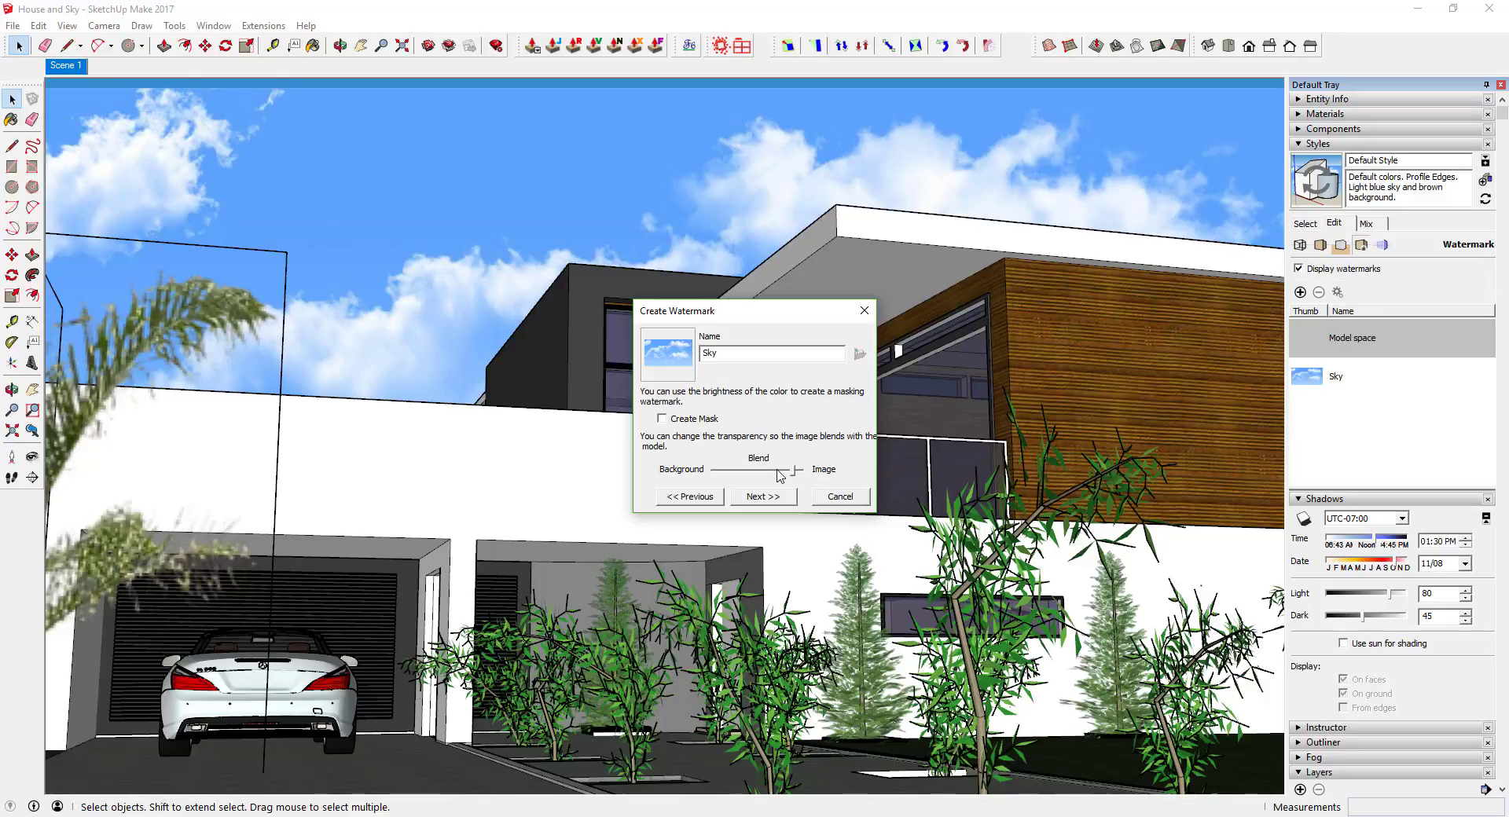
mouse_move(801, 471)
mouse_down()
mouse_move(725, 476)
mouse_move(817, 476)
mouse_up()
click(770, 498)
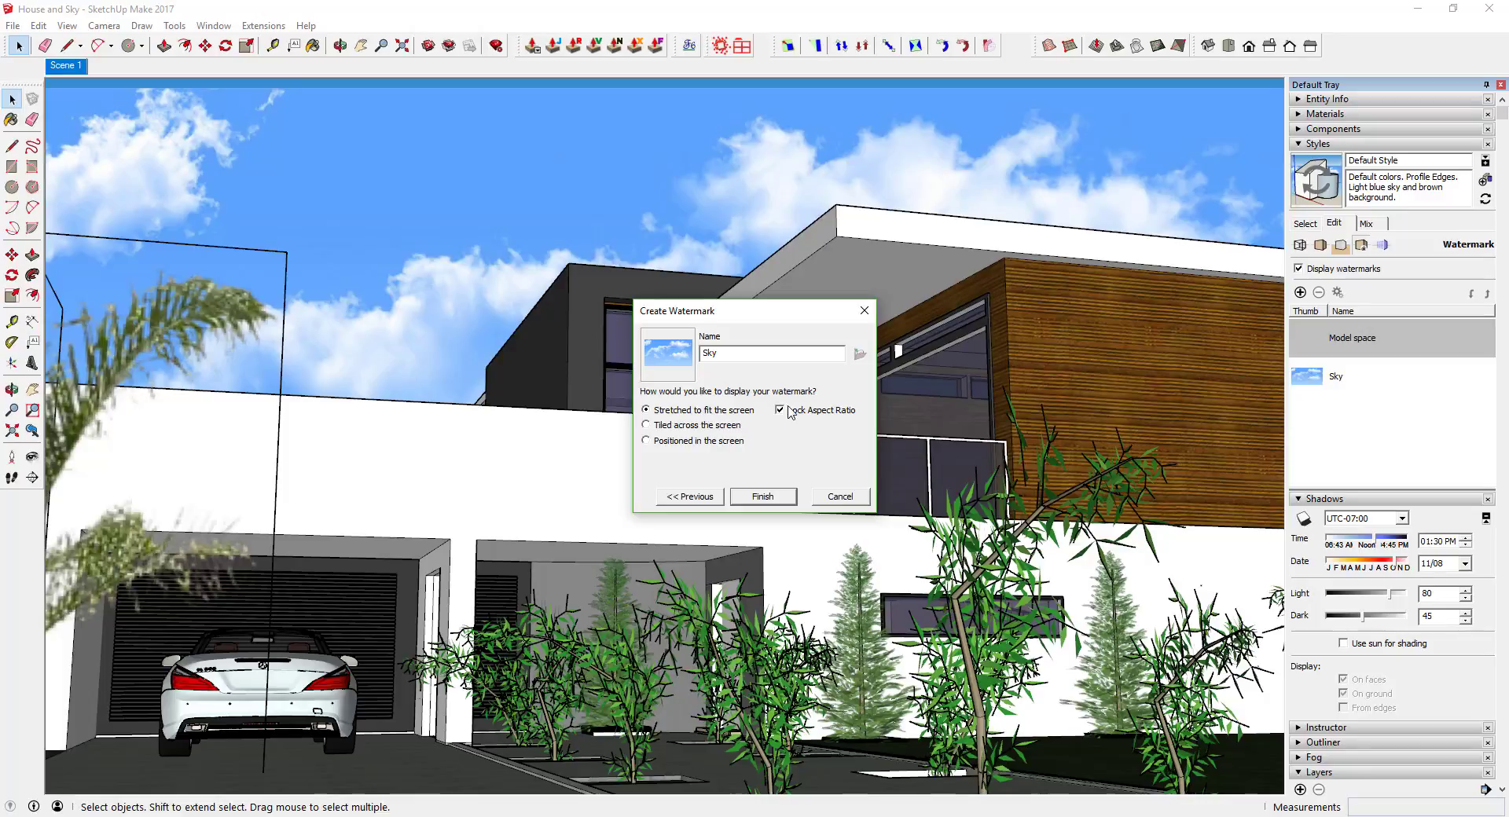
Step: Try tiling the Sky watermark at a larger scale, and positioning it at different screen edges and corners with a reduced scale
click(676, 426)
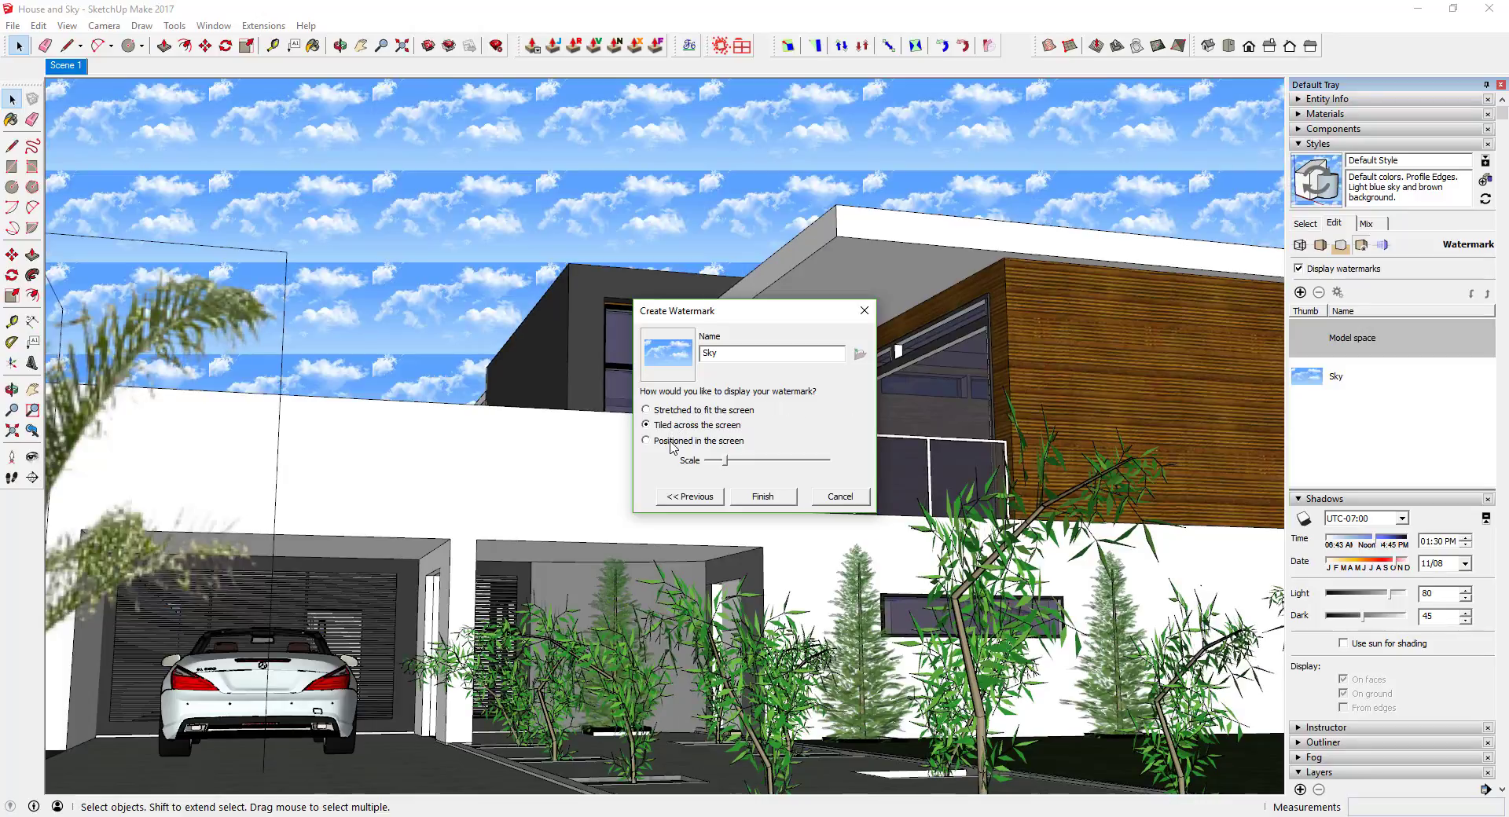
mouse_move(725, 460)
mouse_down()
mouse_move(782, 467)
mouse_move(739, 466)
mouse_up()
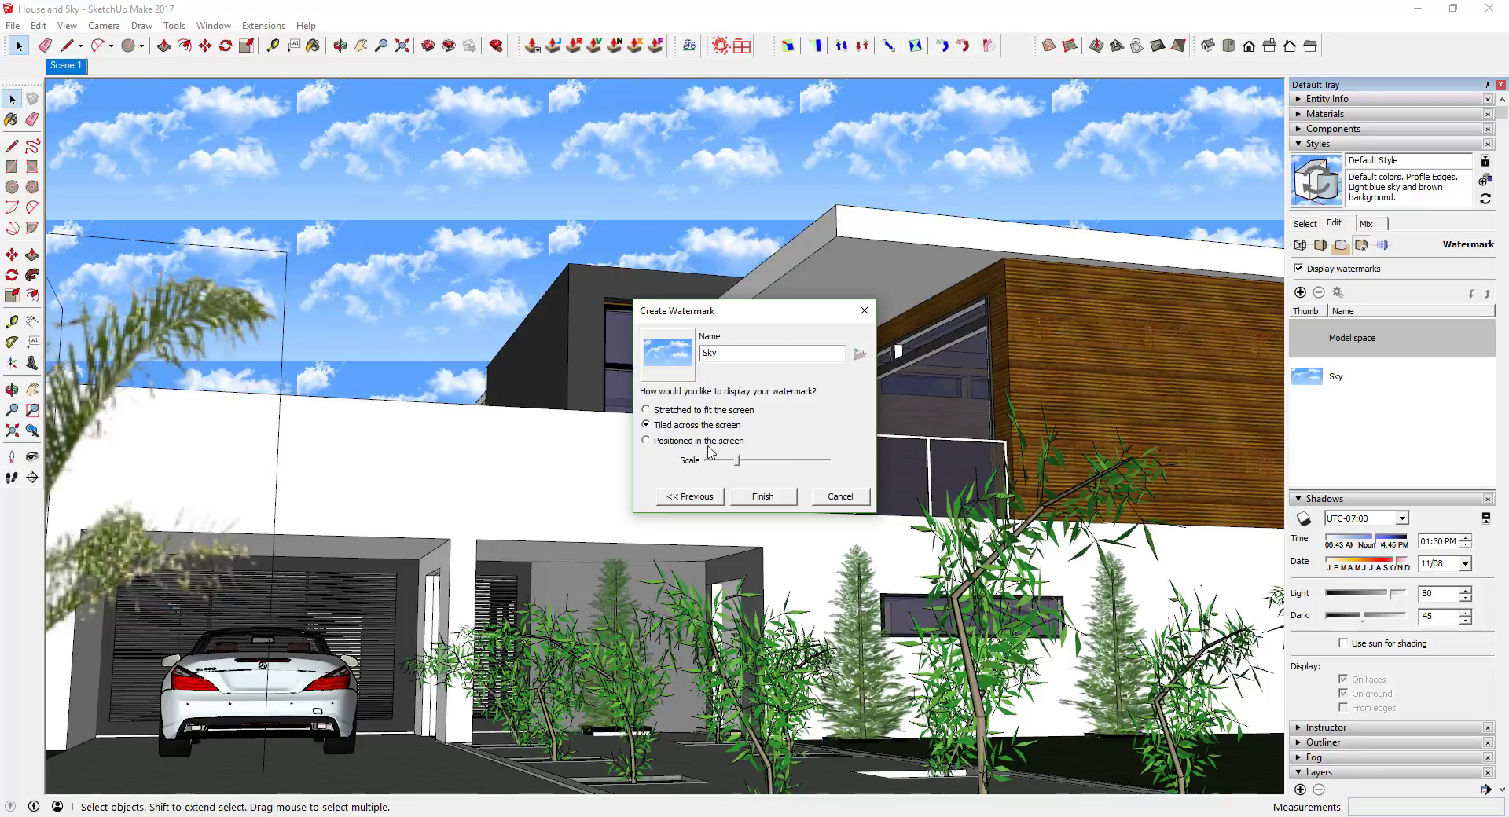
click(708, 441)
click(777, 408)
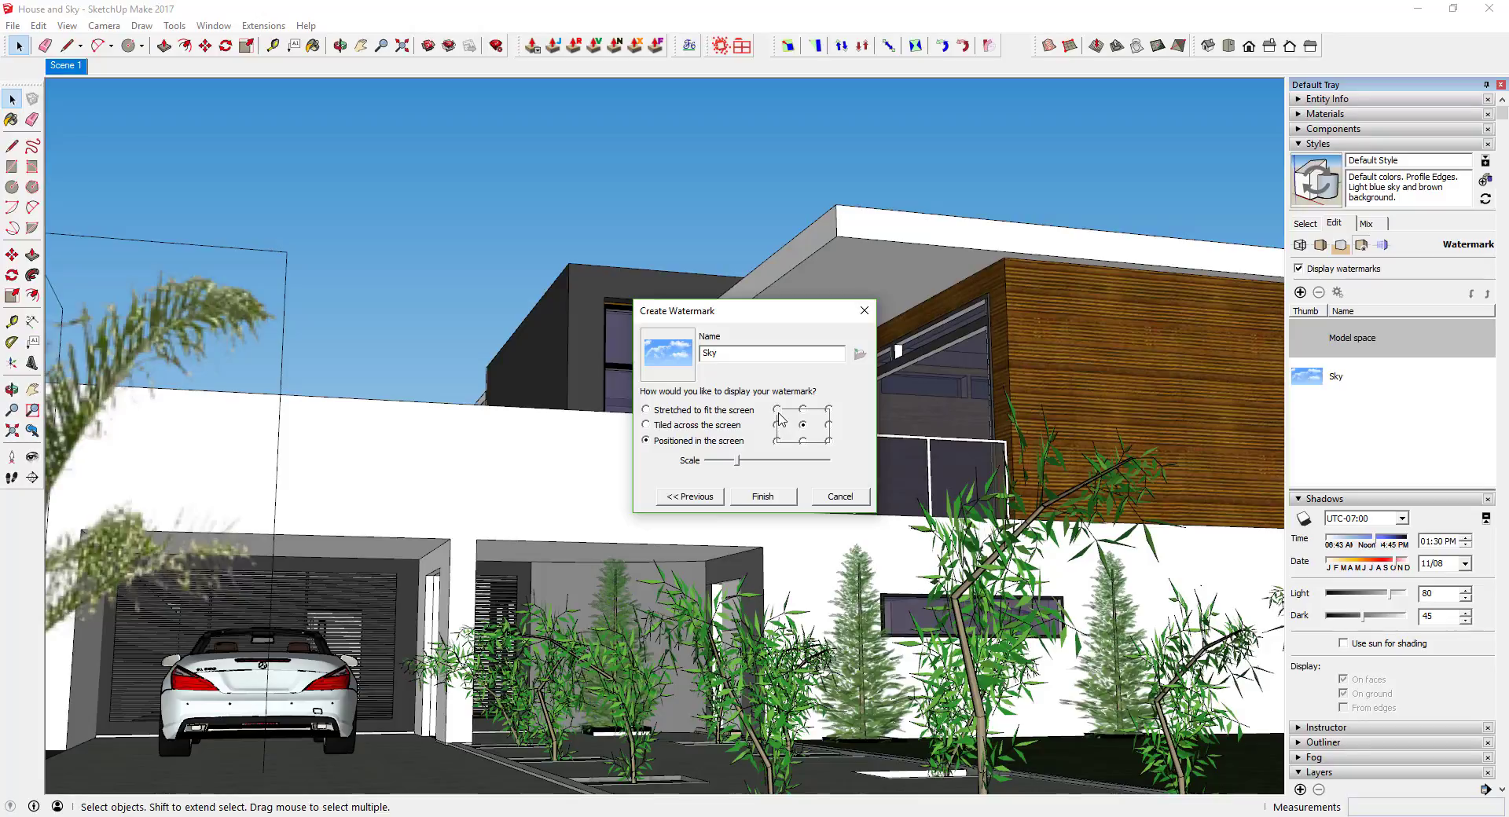
click(802, 410)
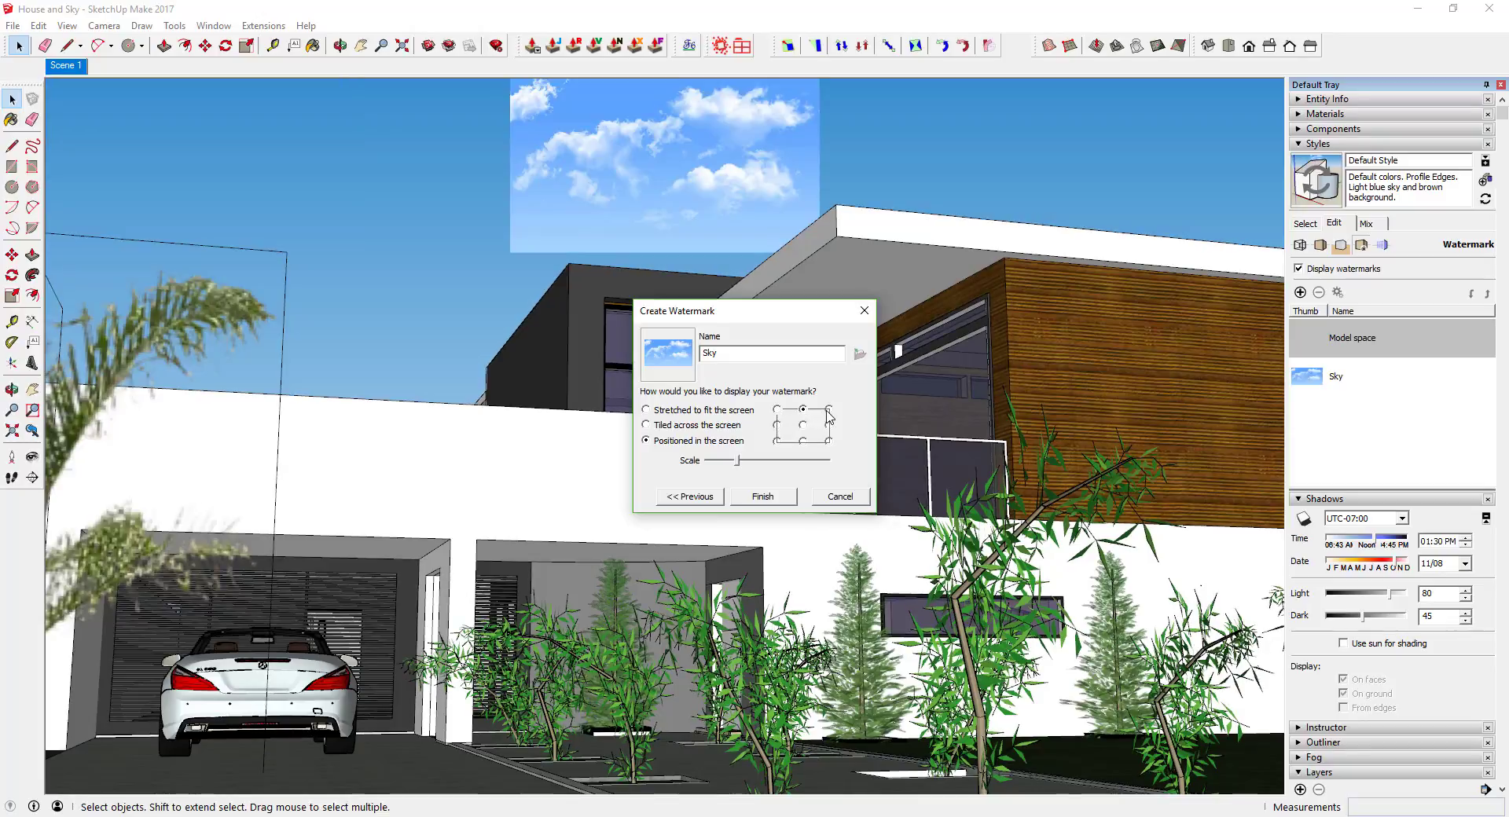
click(778, 409)
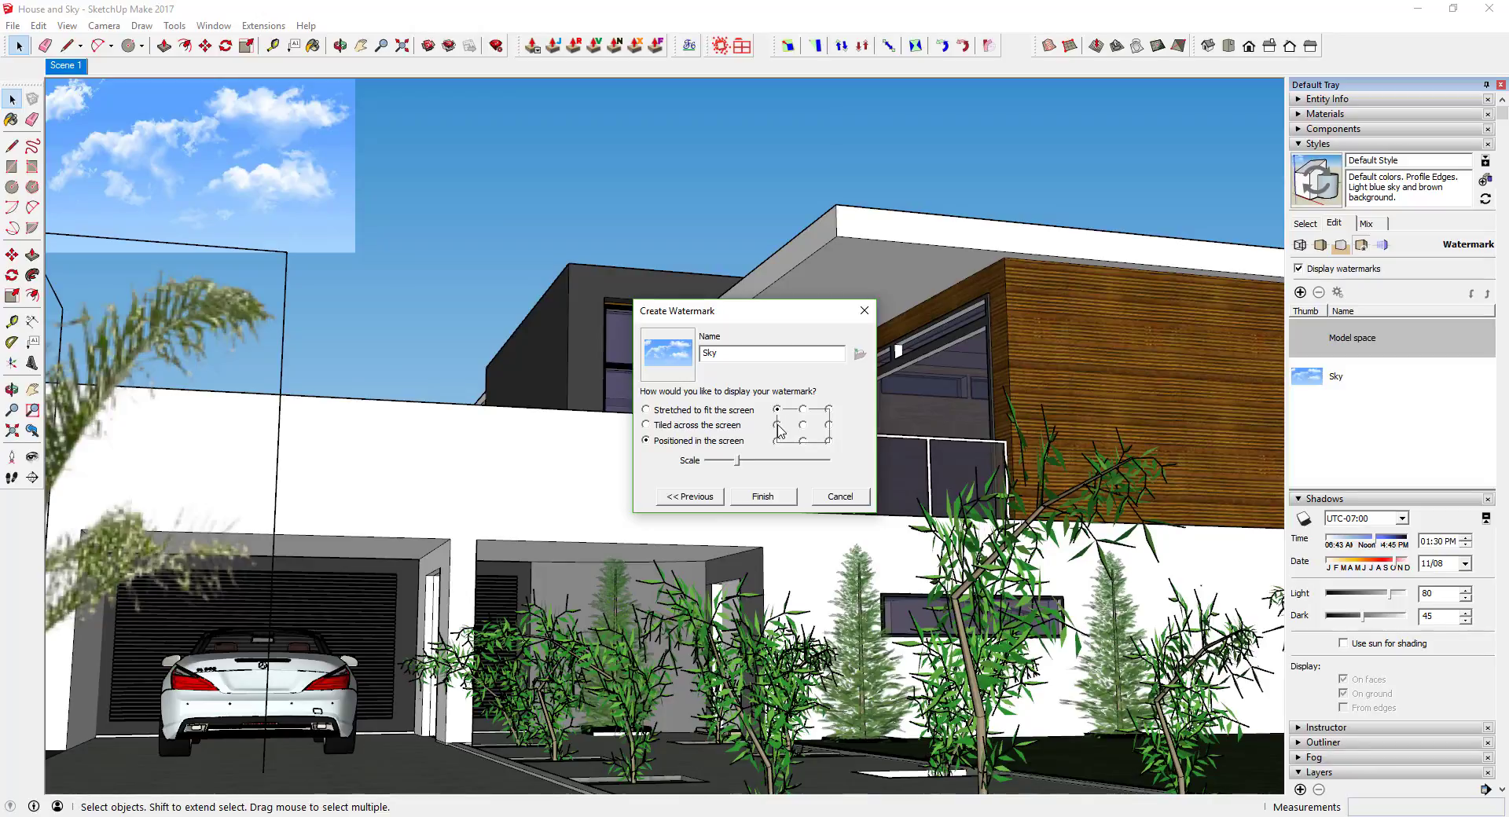
click(776, 441)
click(801, 442)
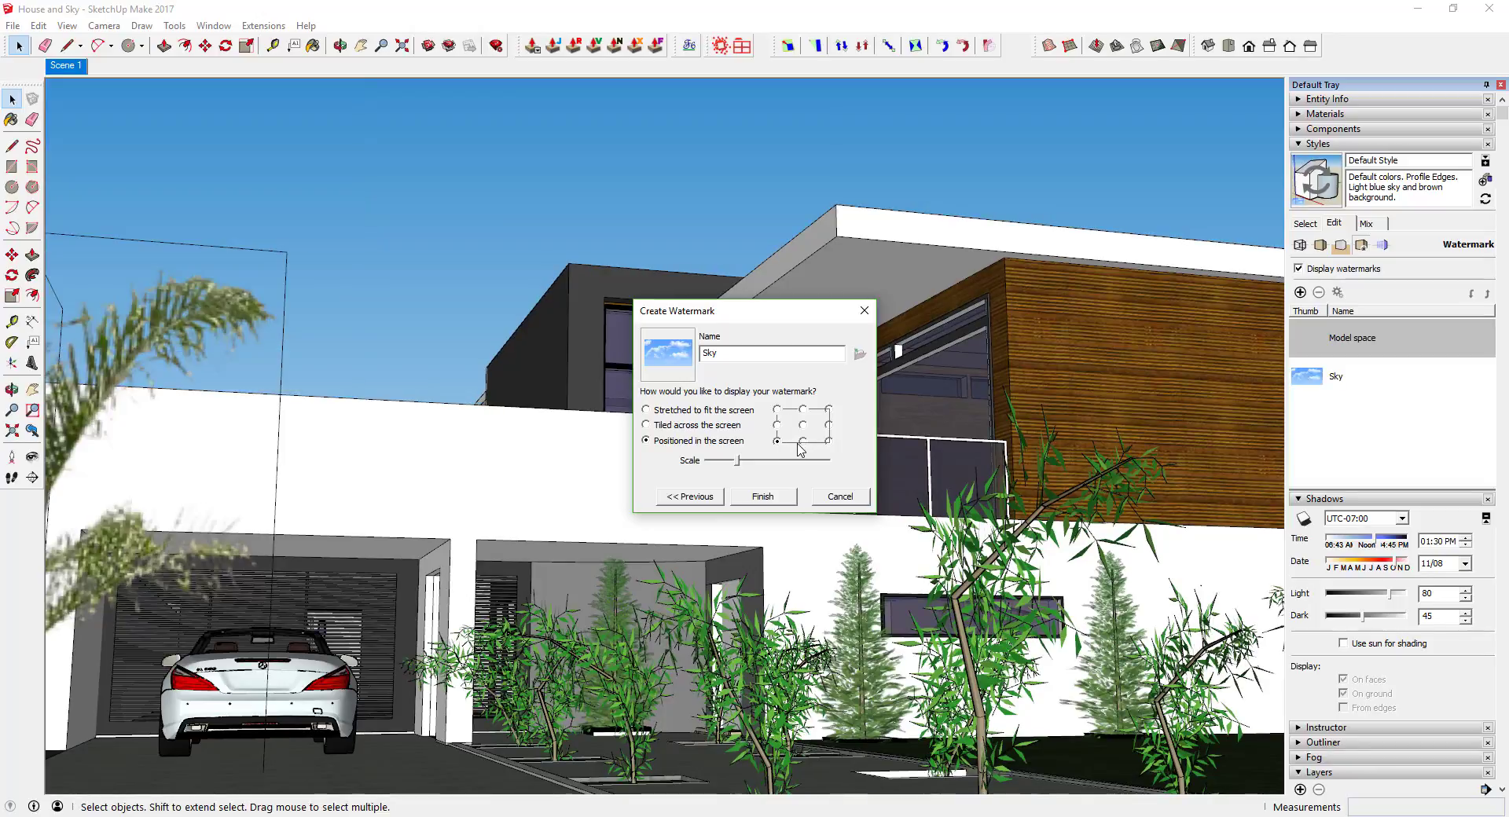
click(777, 410)
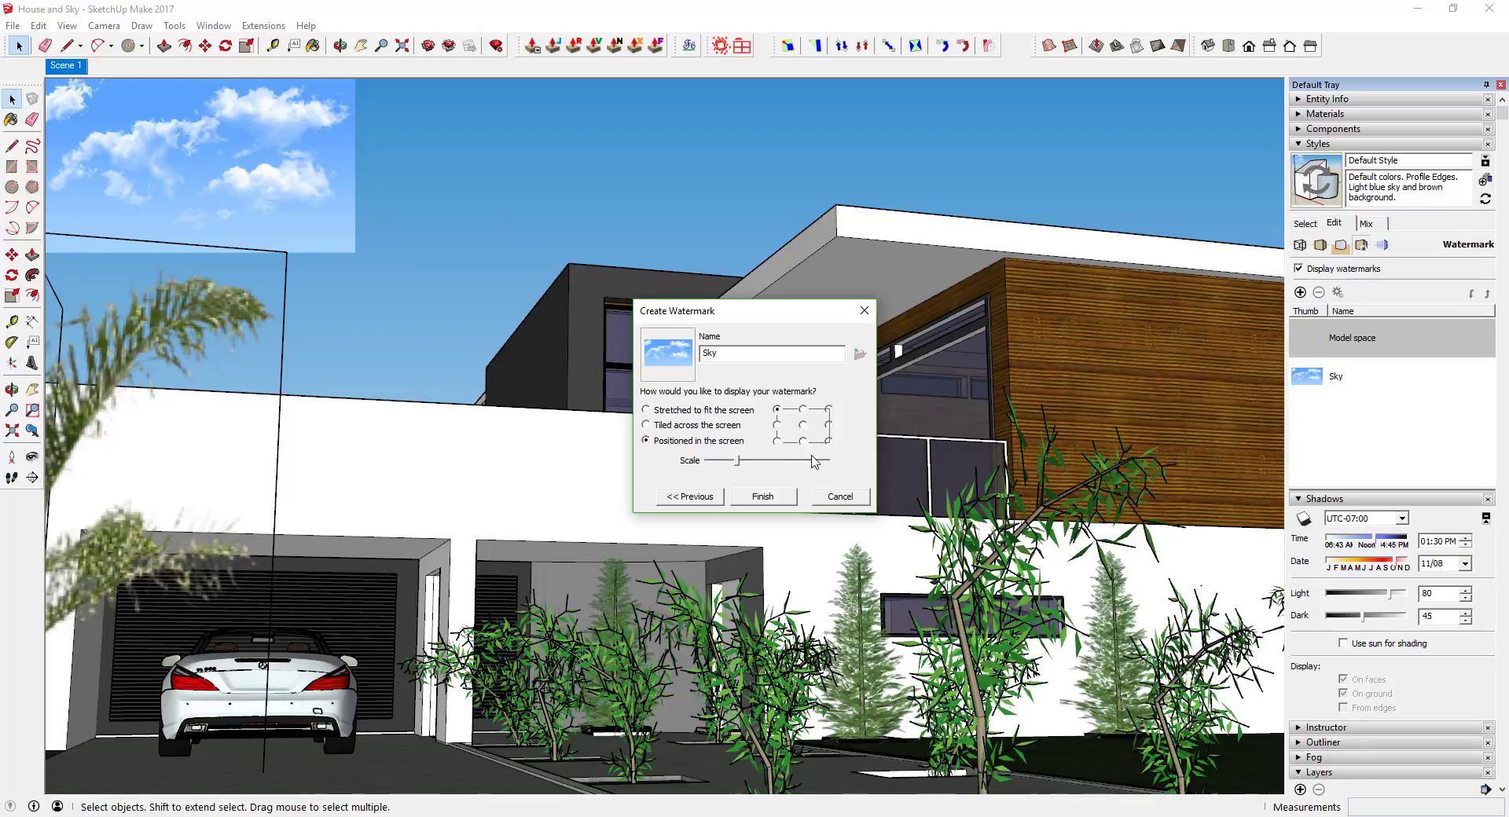
mouse_move(735, 461)
mouse_down()
mouse_move(761, 464)
mouse_move(730, 462)
mouse_up()
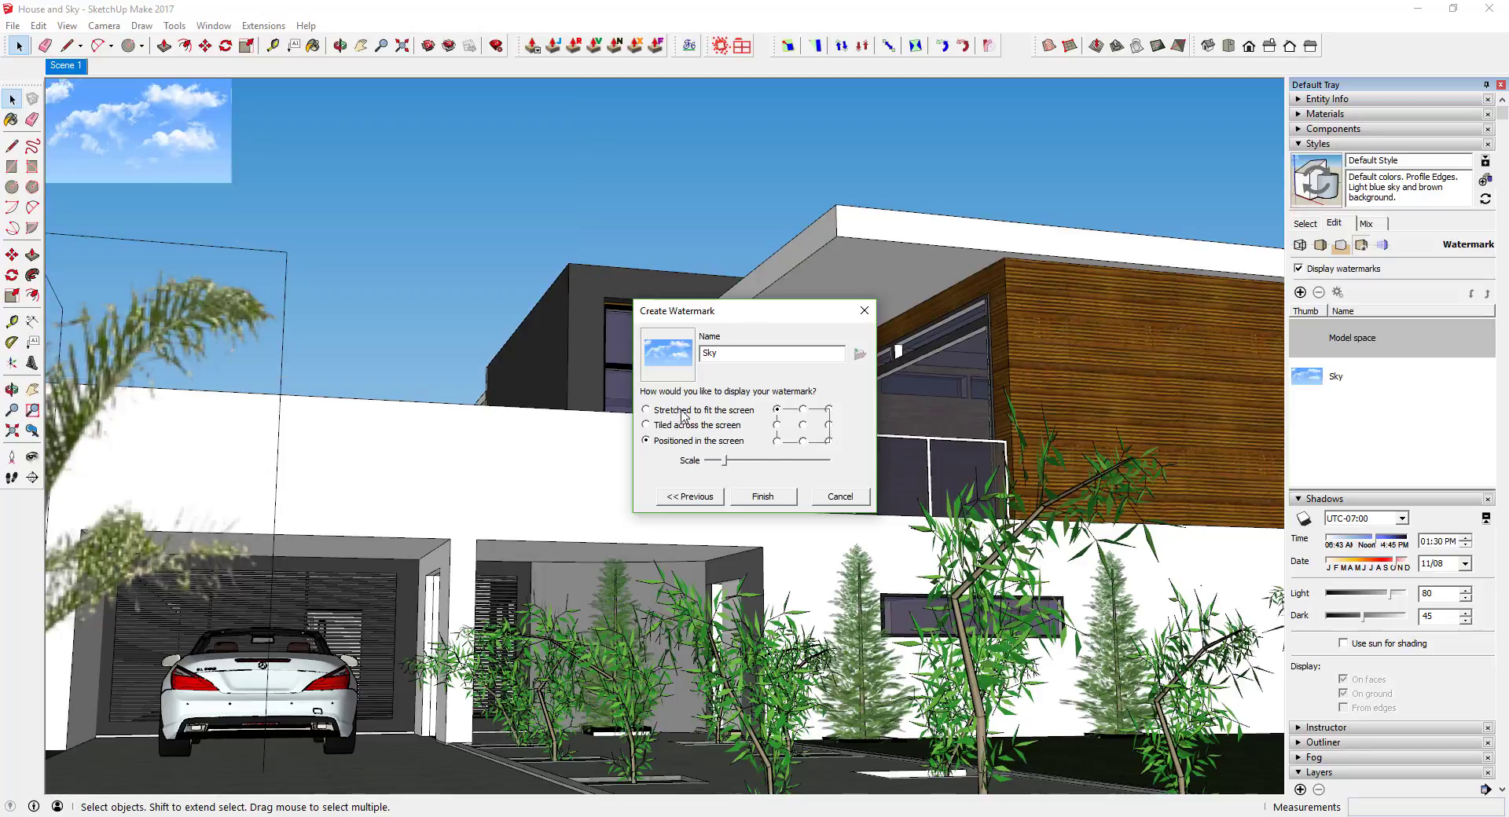
Step: Stretch the Sky watermark to fit the screen without locking the aspect ratio and finish creating it
click(683, 409)
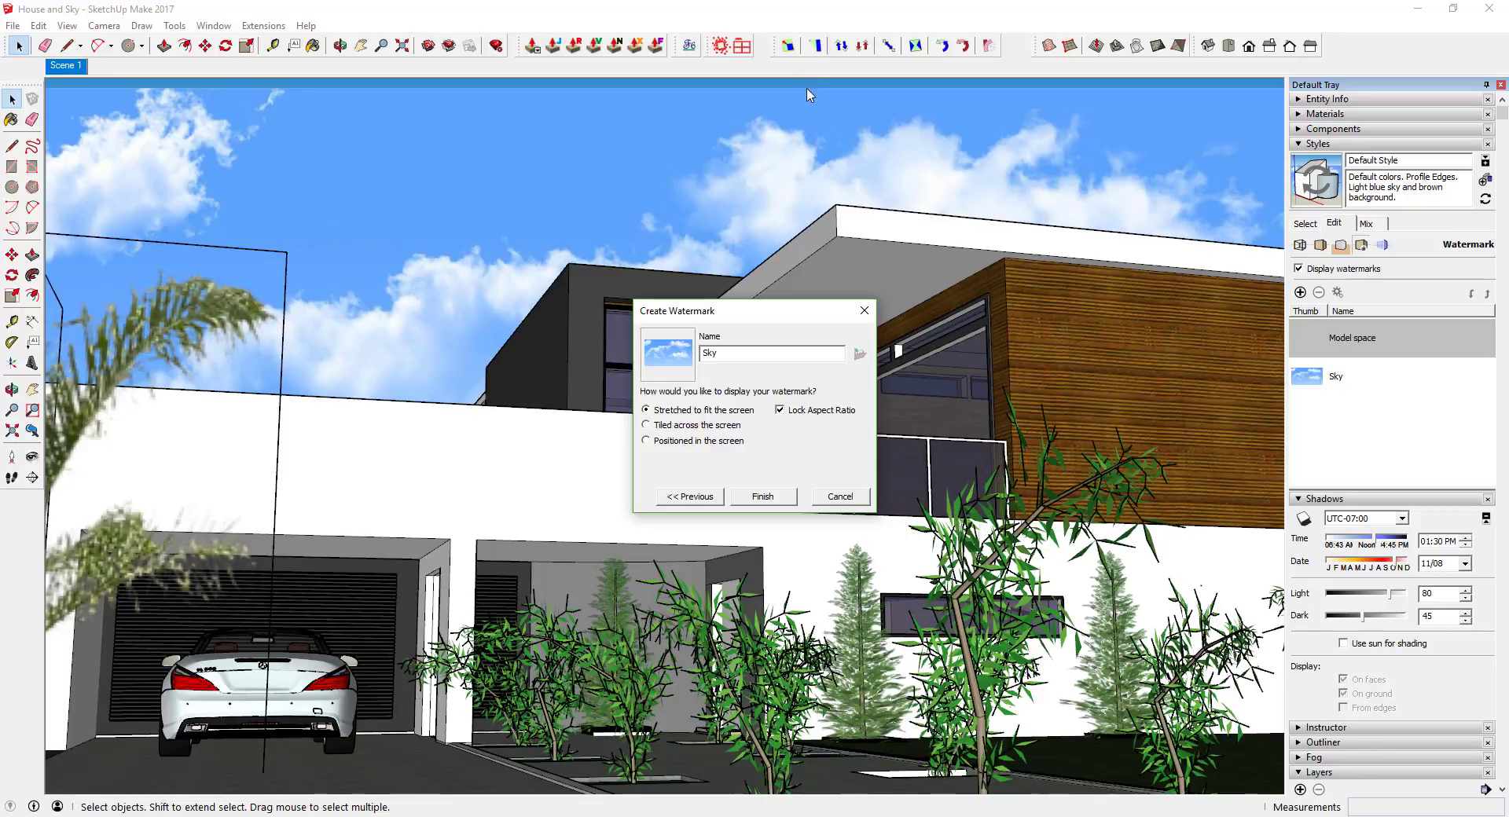
click(781, 410)
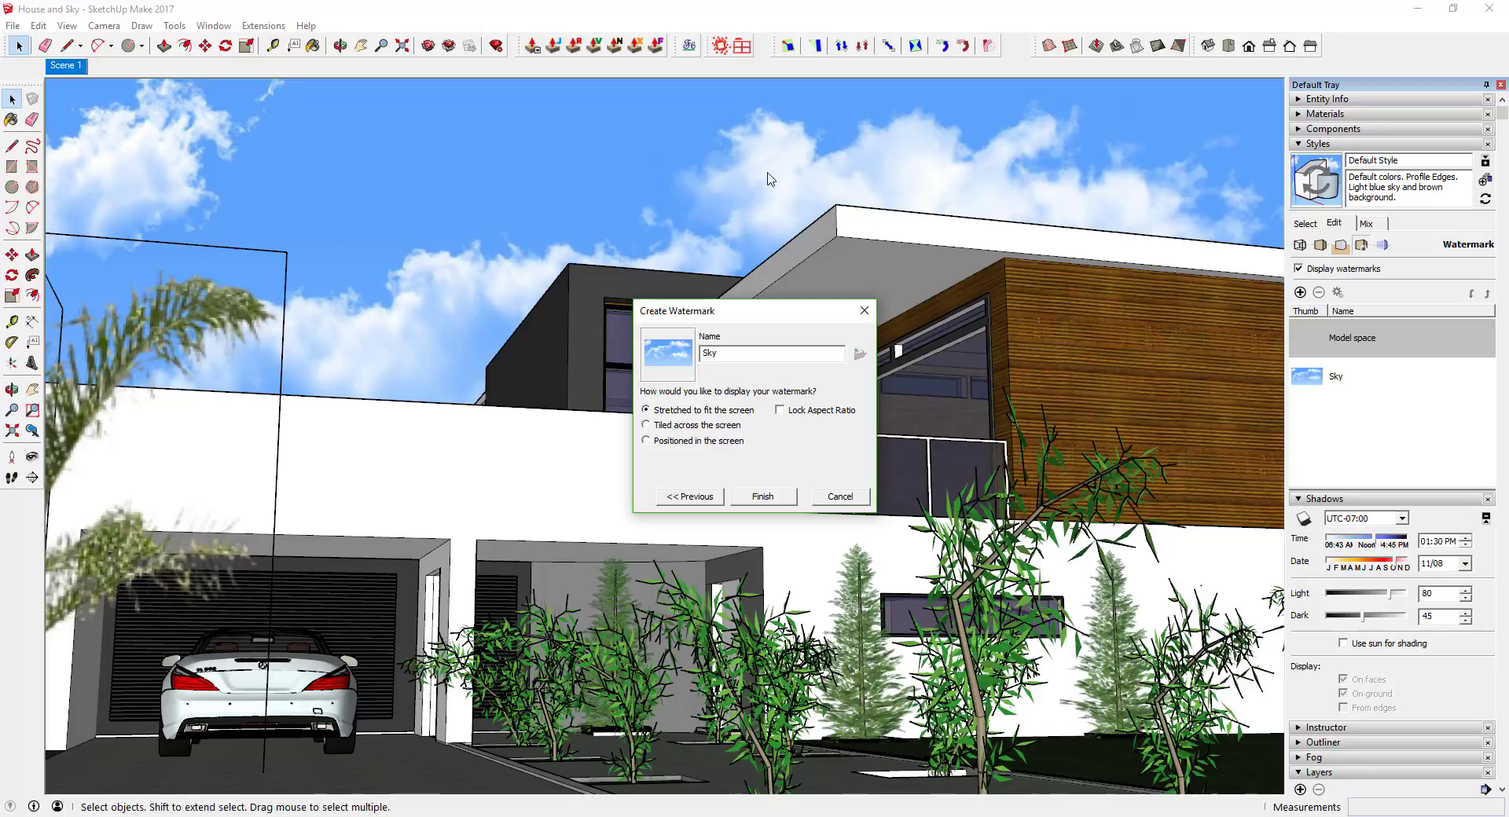
click(780, 501)
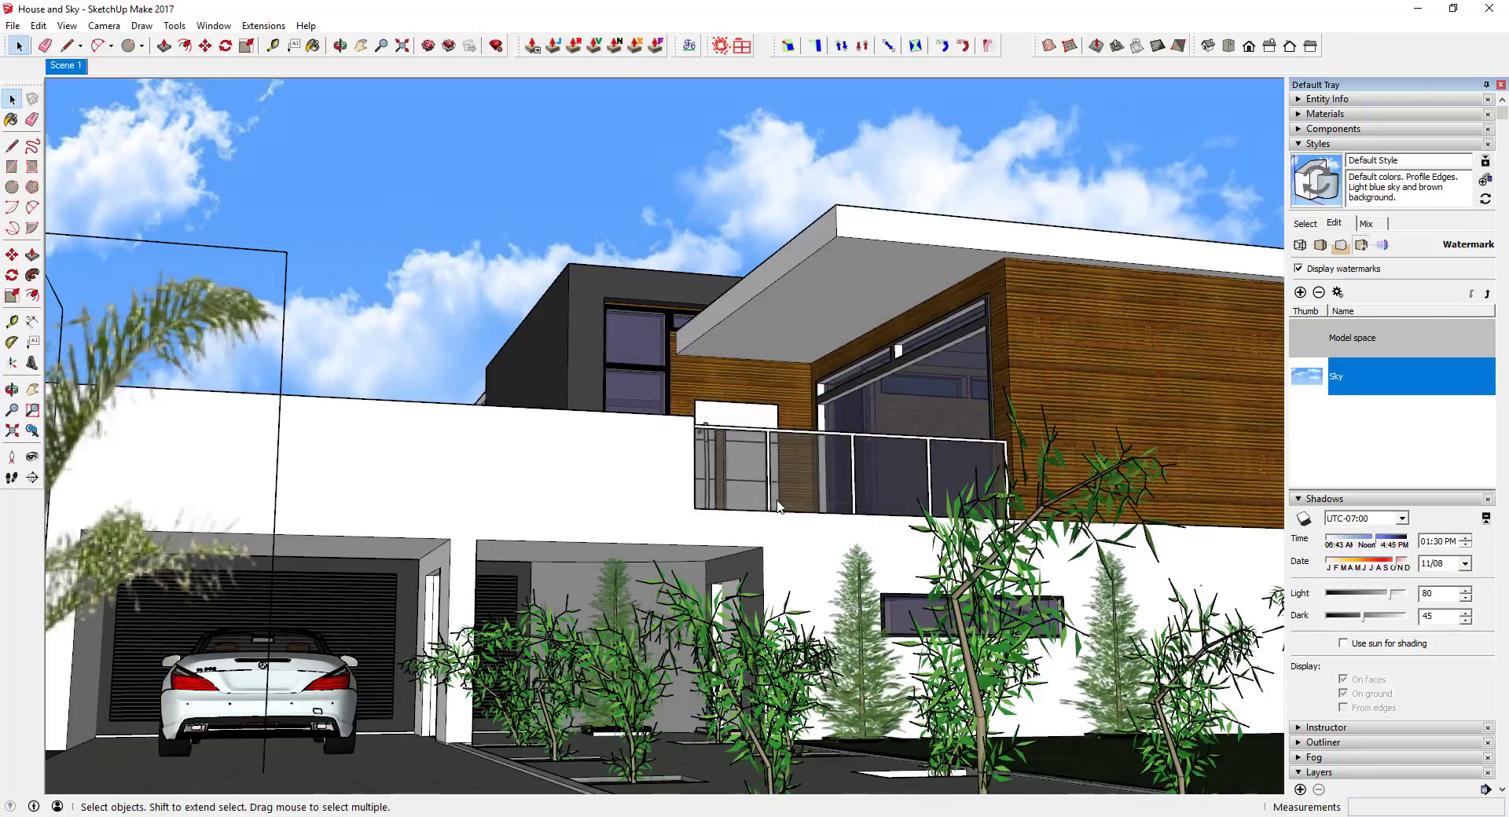
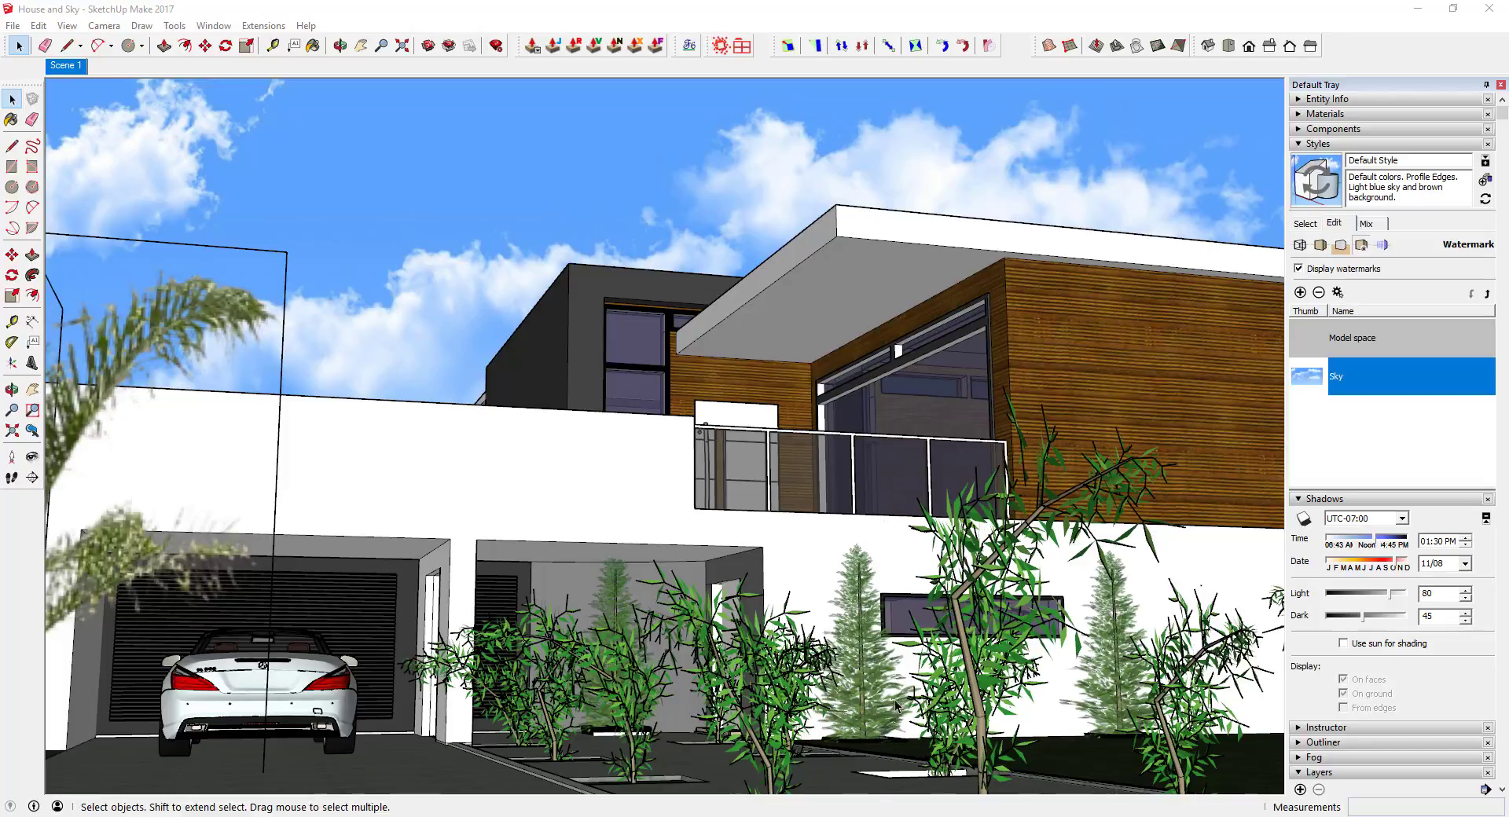
Step: Switch to the Halloween House model and show the watermark settings of its style
mouse_move(867, 816)
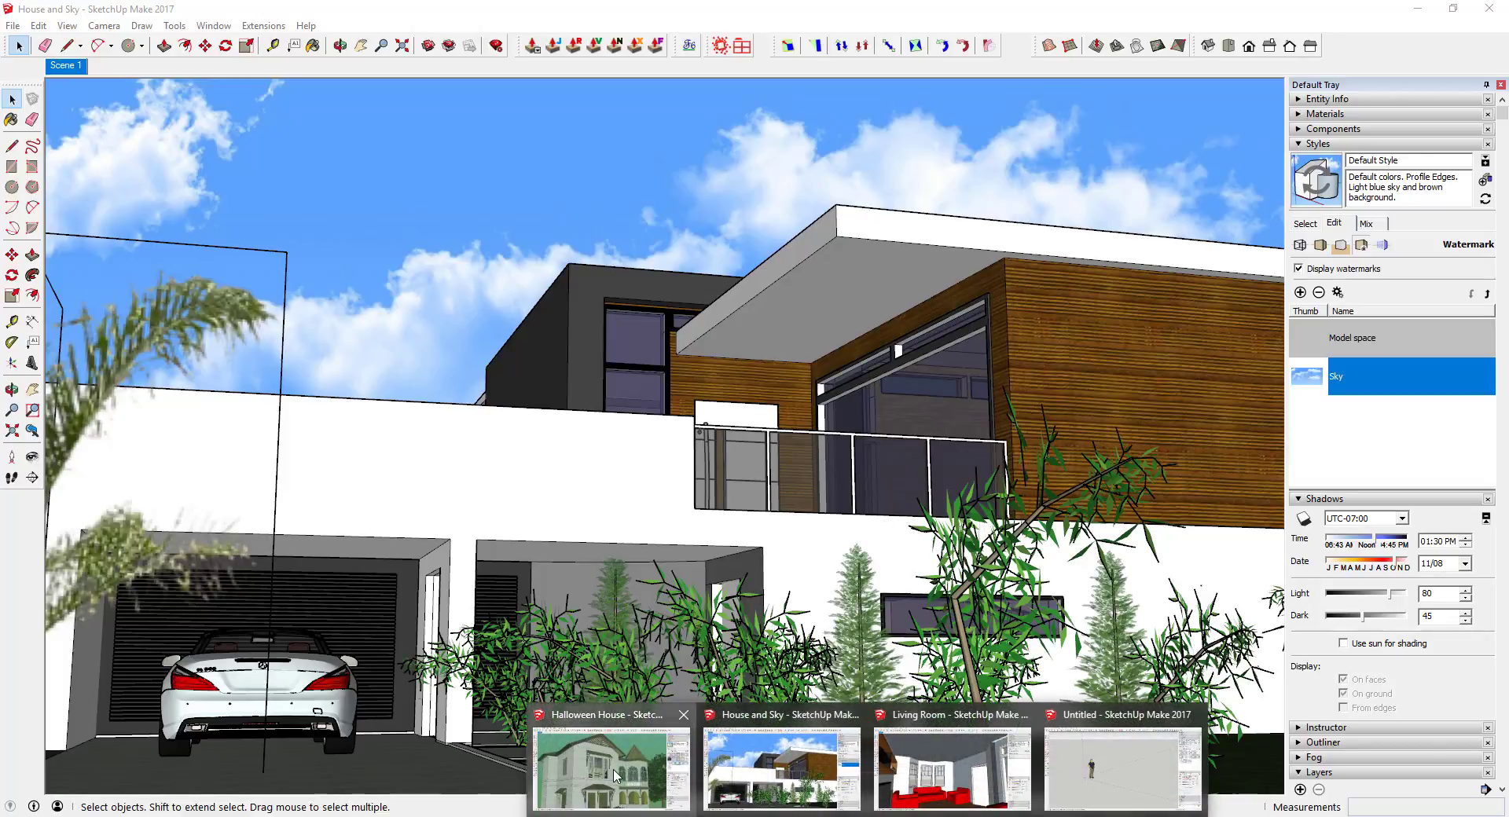
click(653, 711)
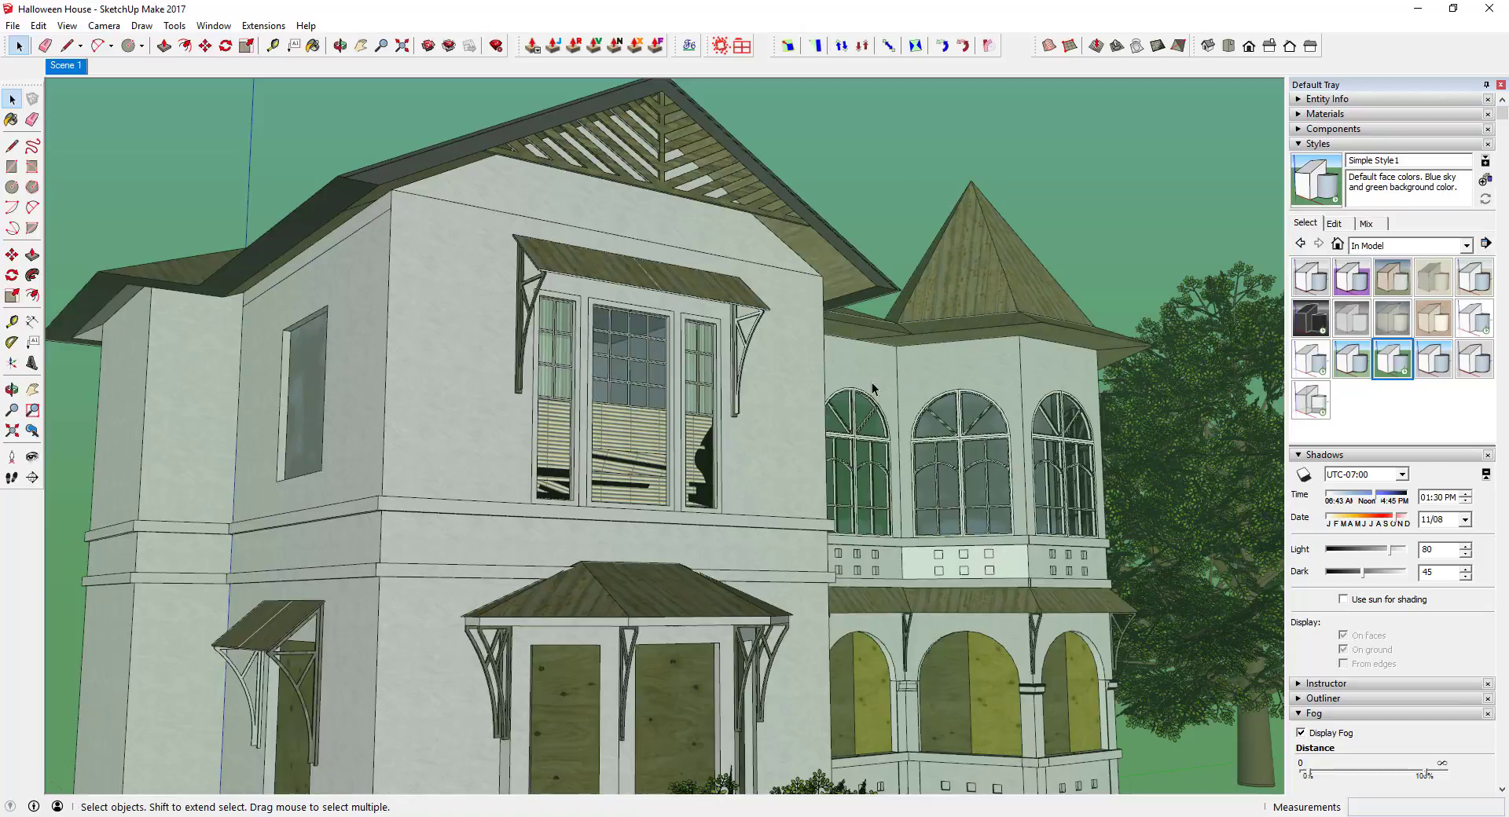
click(1338, 224)
click(1361, 246)
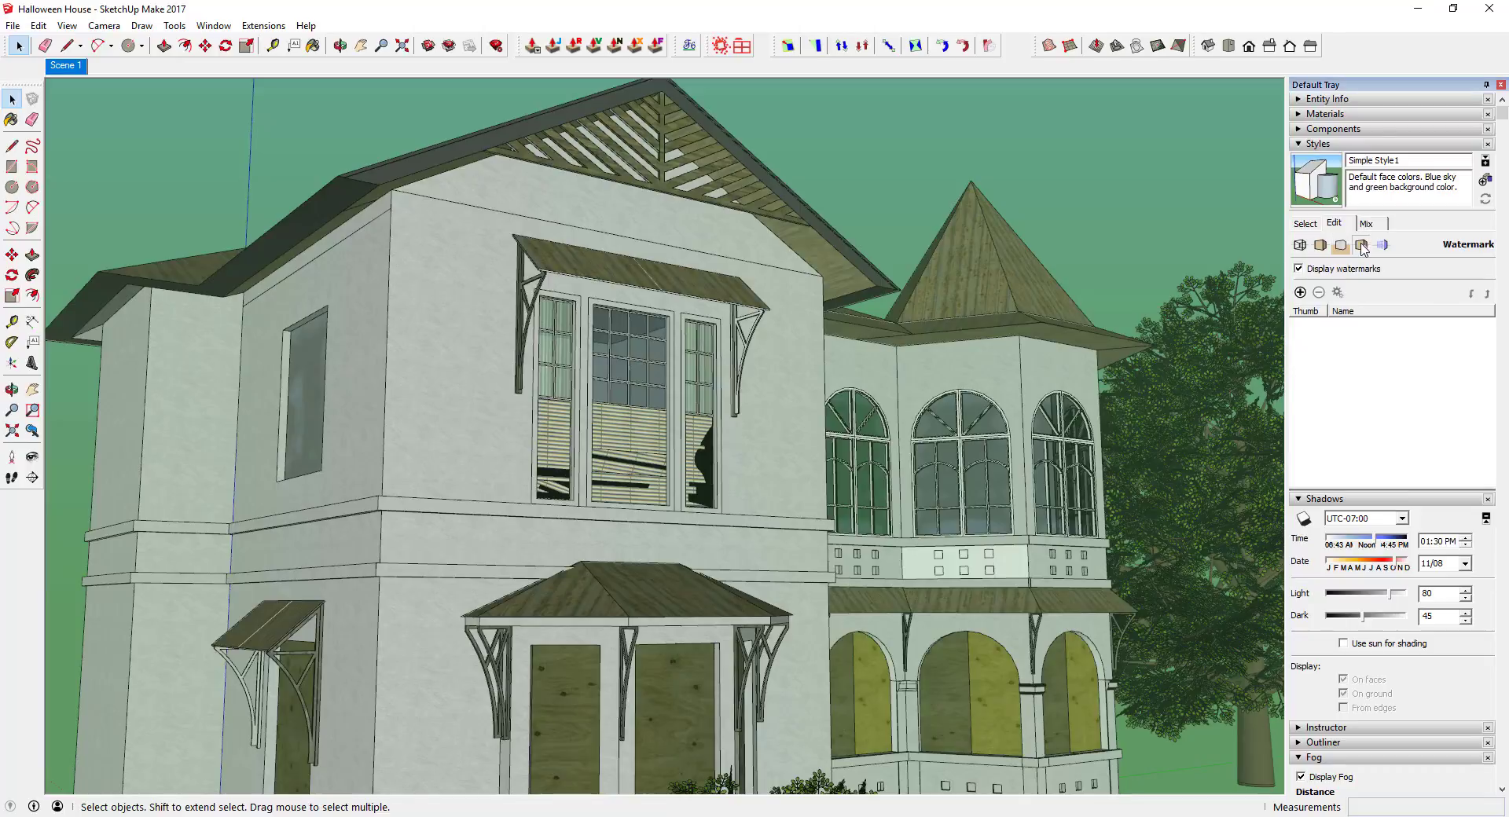
Step: Turn off the fog display in the Halloween House model
scroll(1388, 676, down, 2)
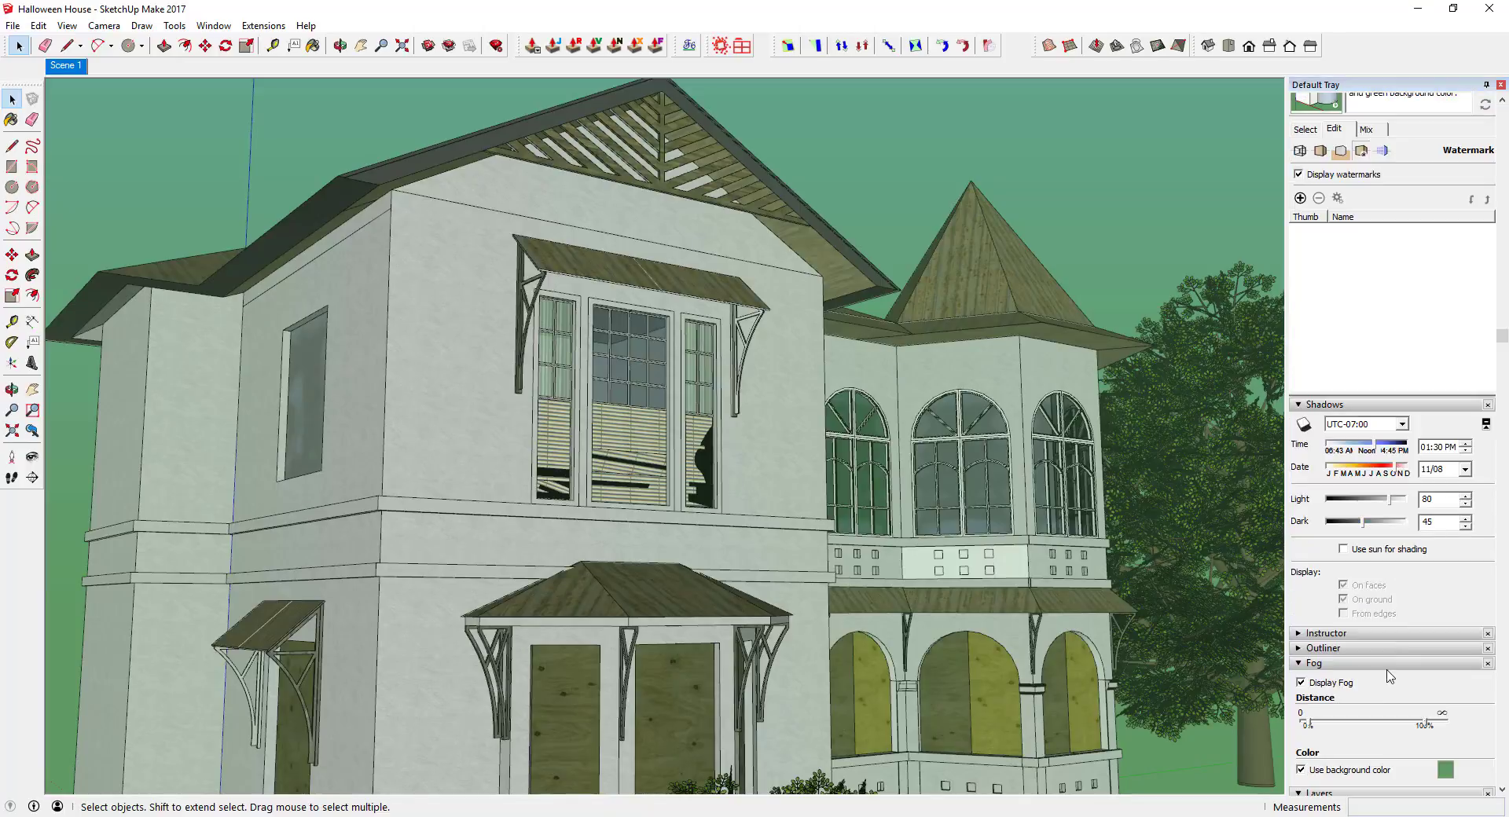
click(1301, 589)
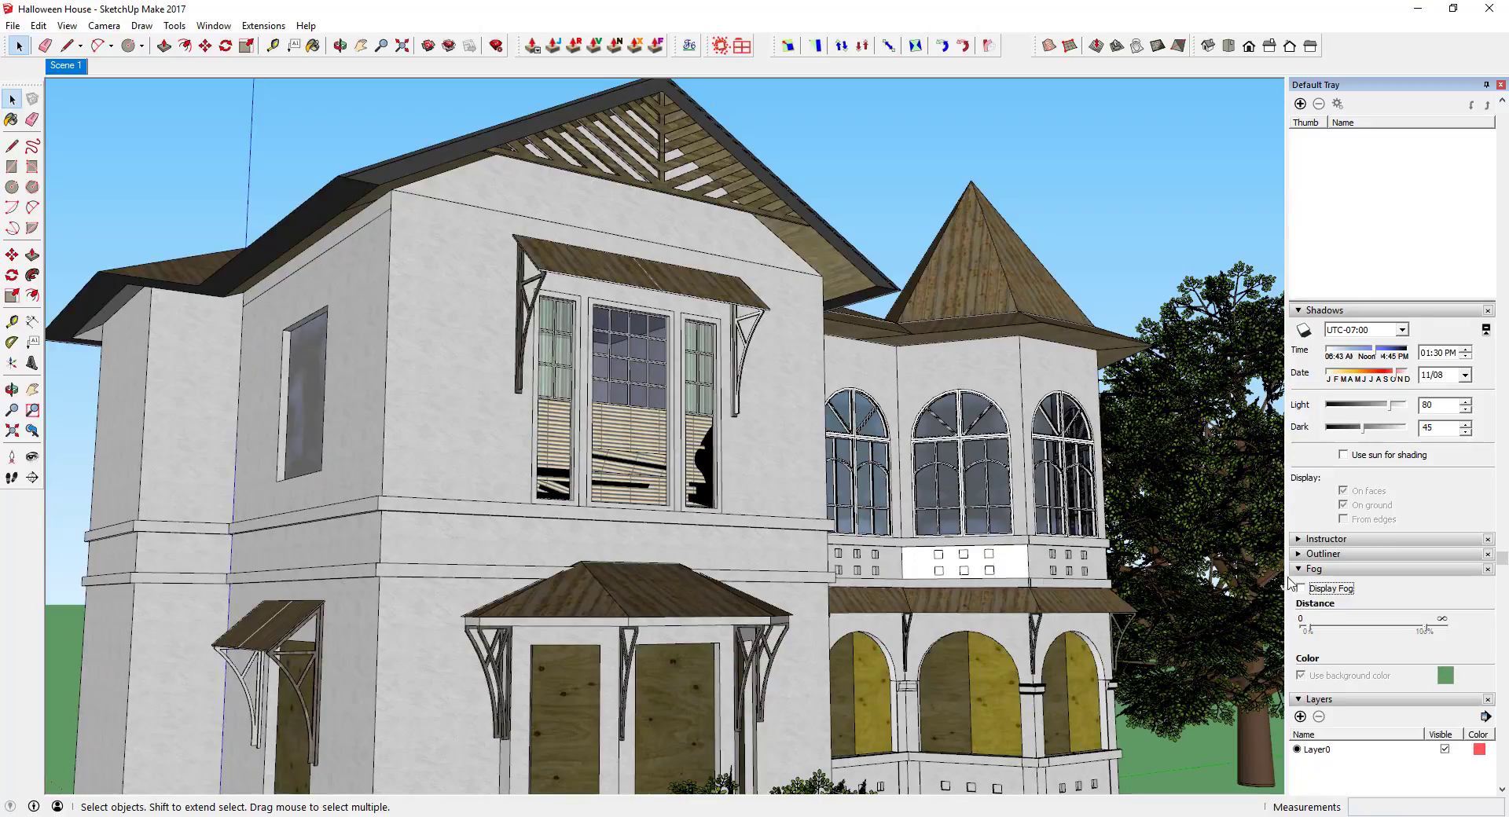
scroll(1336, 330, up, 2)
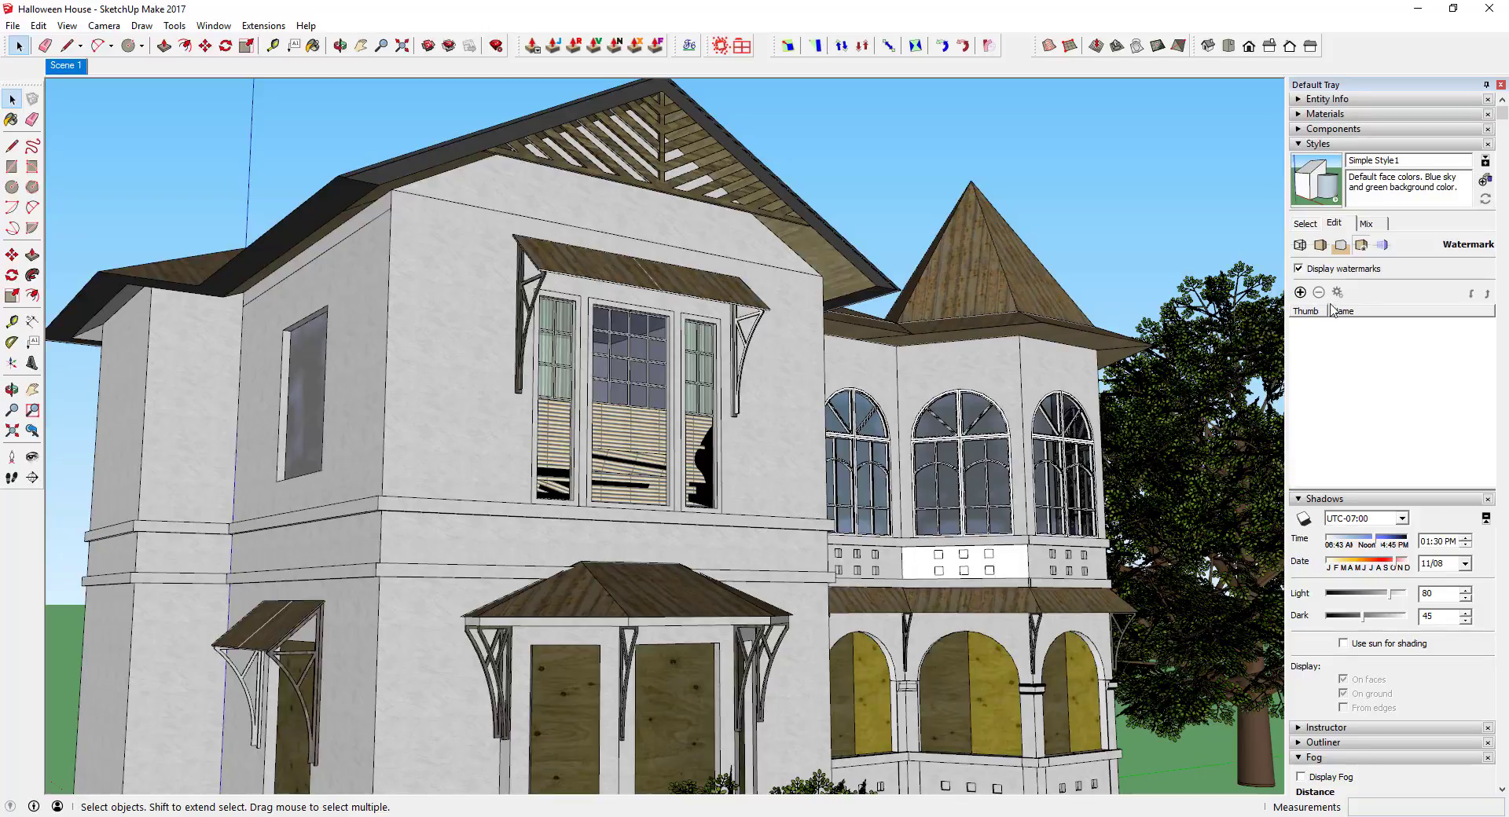
Step: Start adding a watermark and preview the pencil image in the Photos app
click(1300, 293)
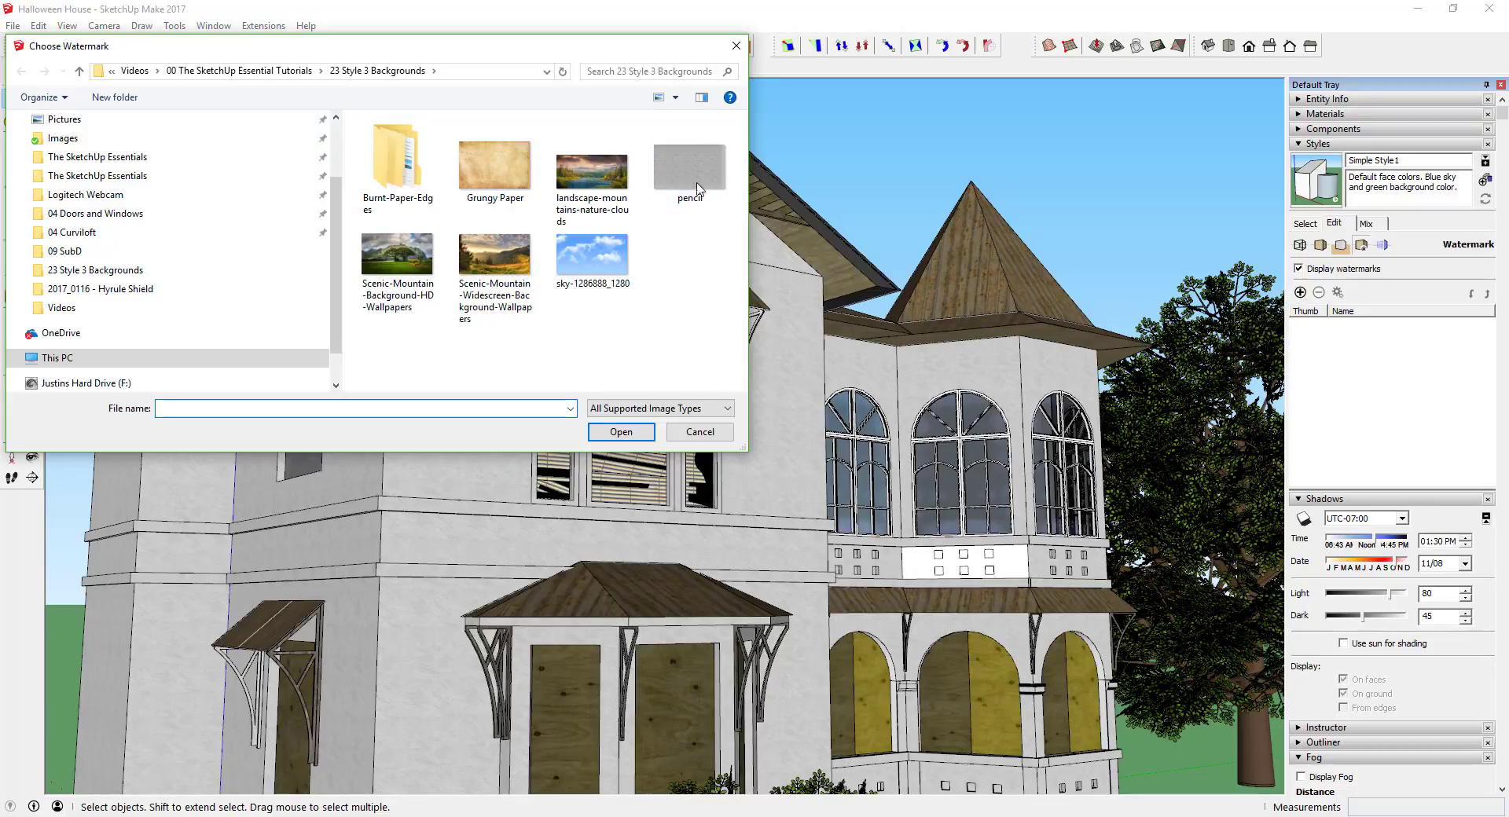
double_click(694, 182)
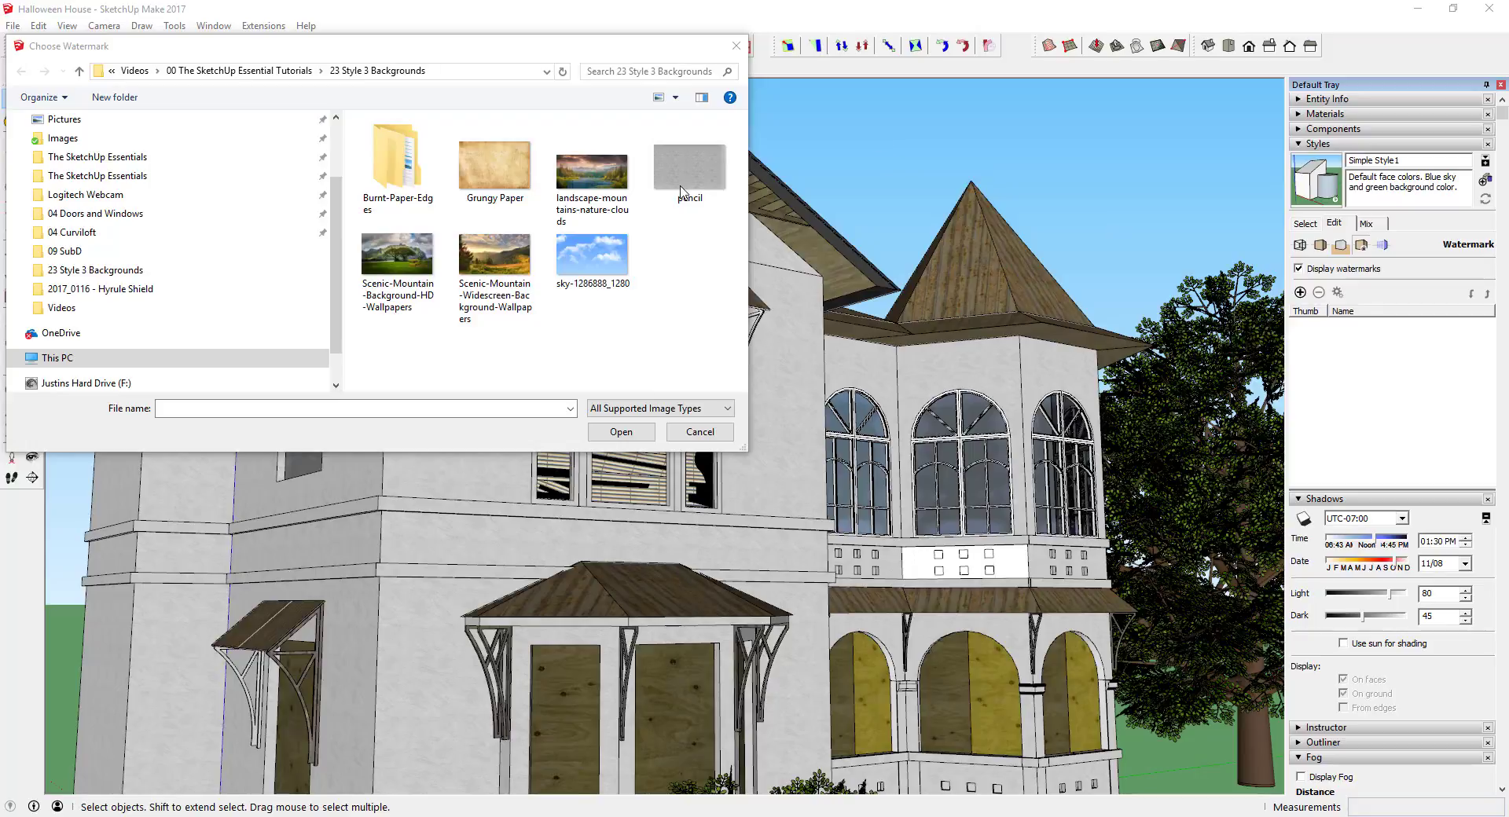
click(684, 184)
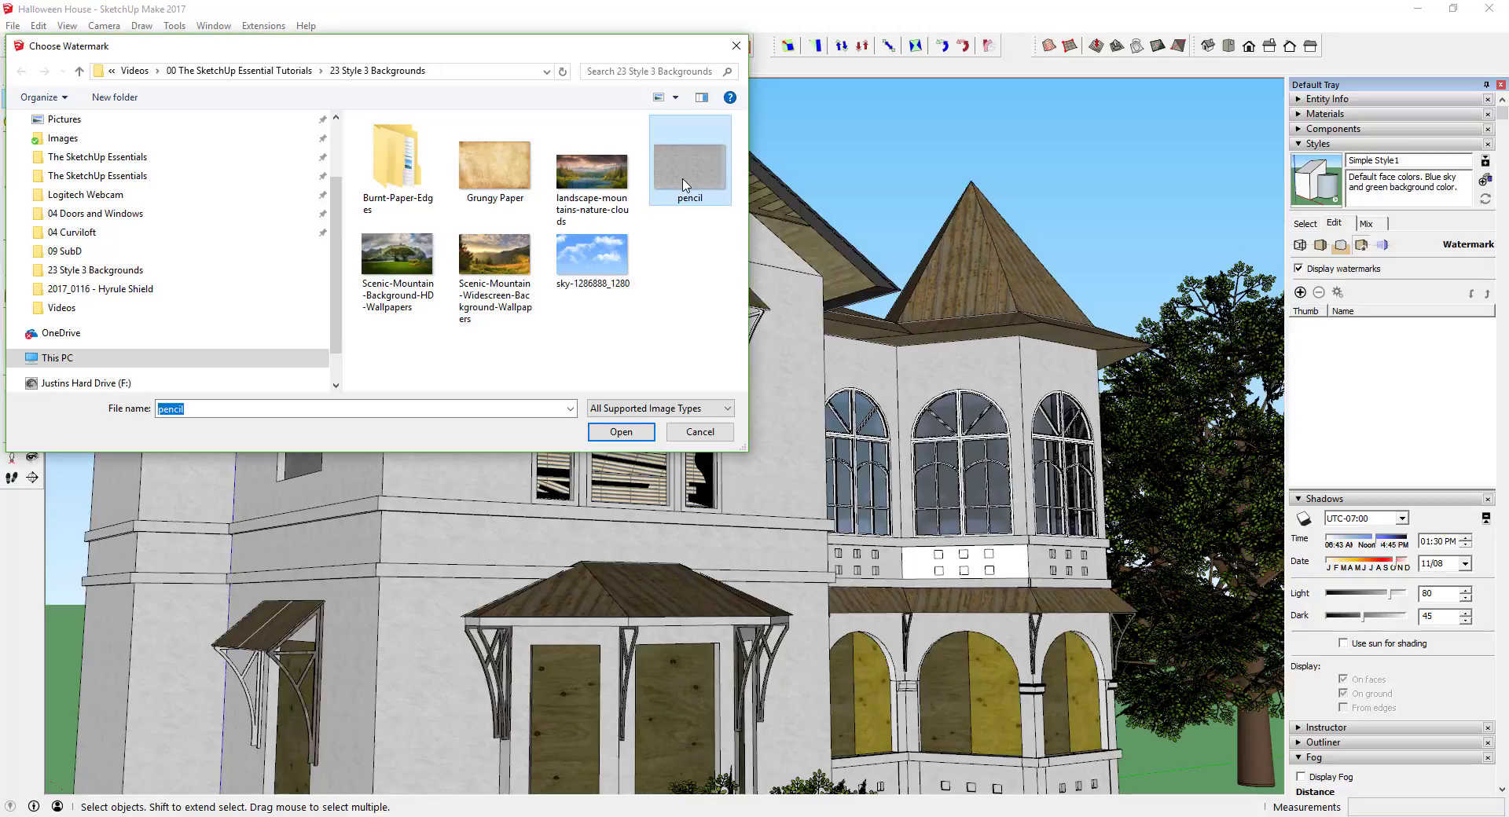
right_click(683, 183)
click(770, 219)
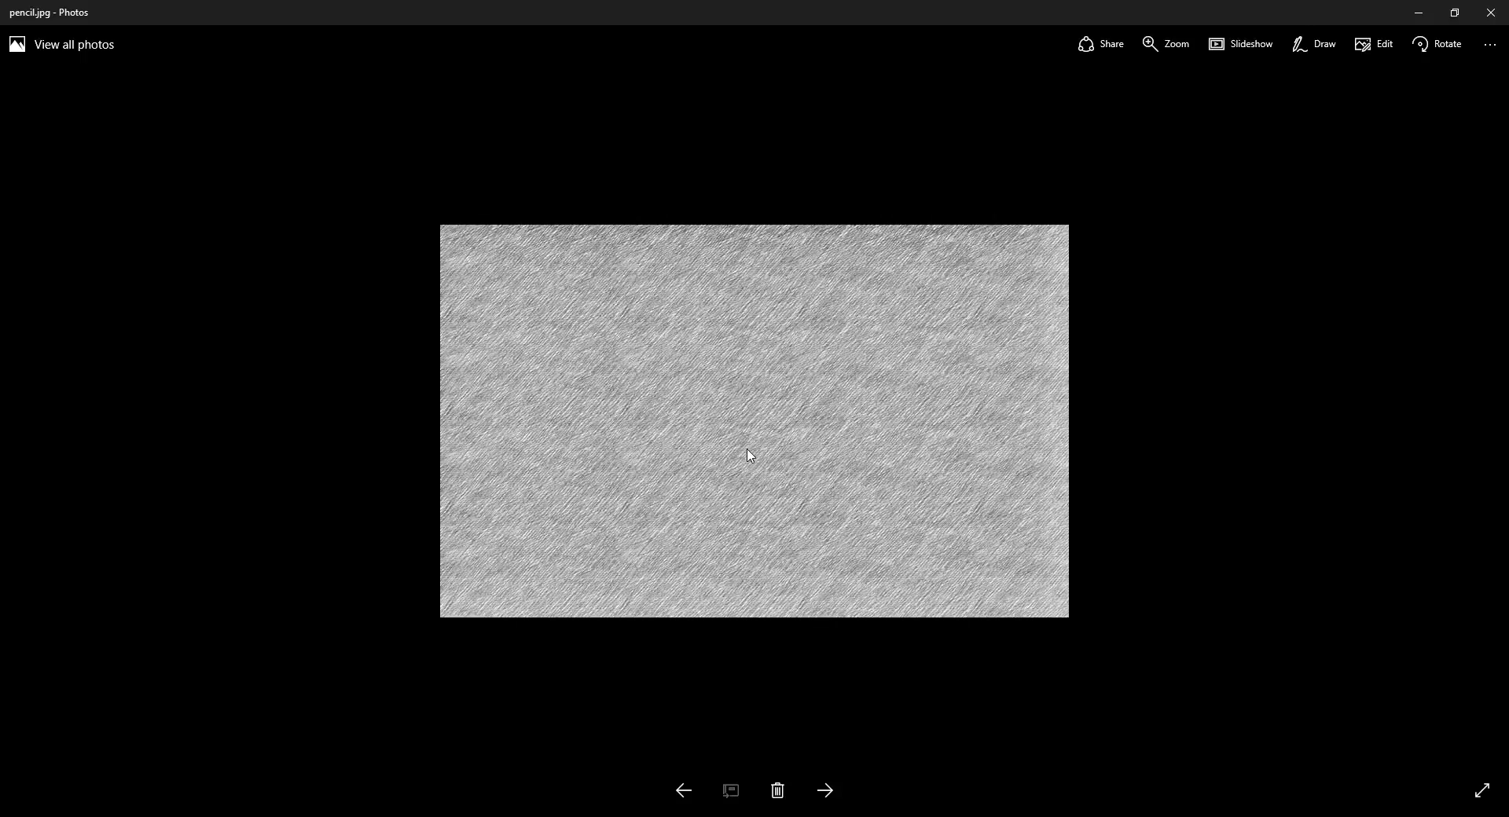
click(1491, 20)
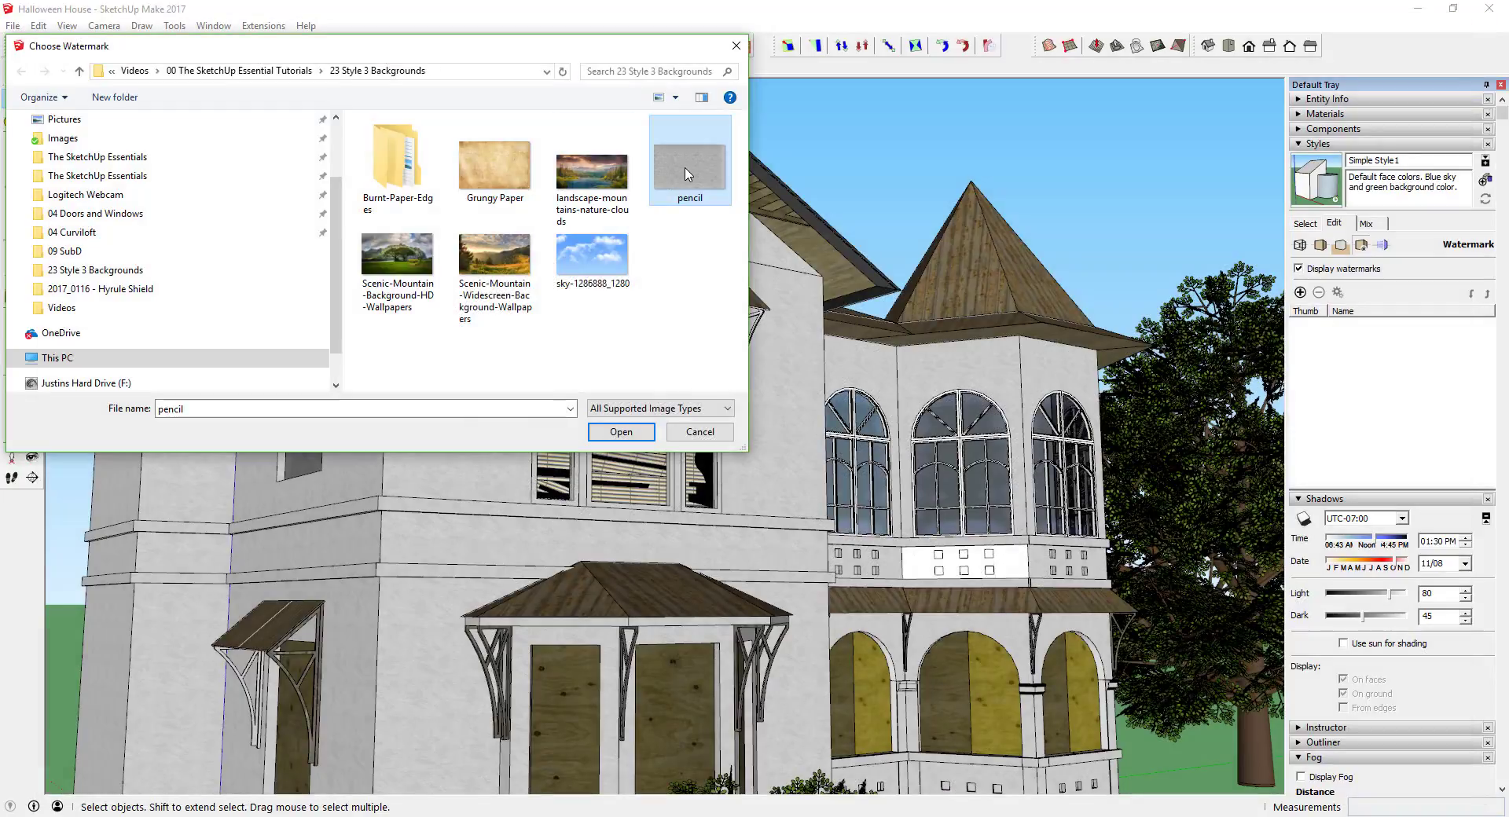
Step: Load the pencil image as an overlay watermark and name it Pencil
key(Escape)
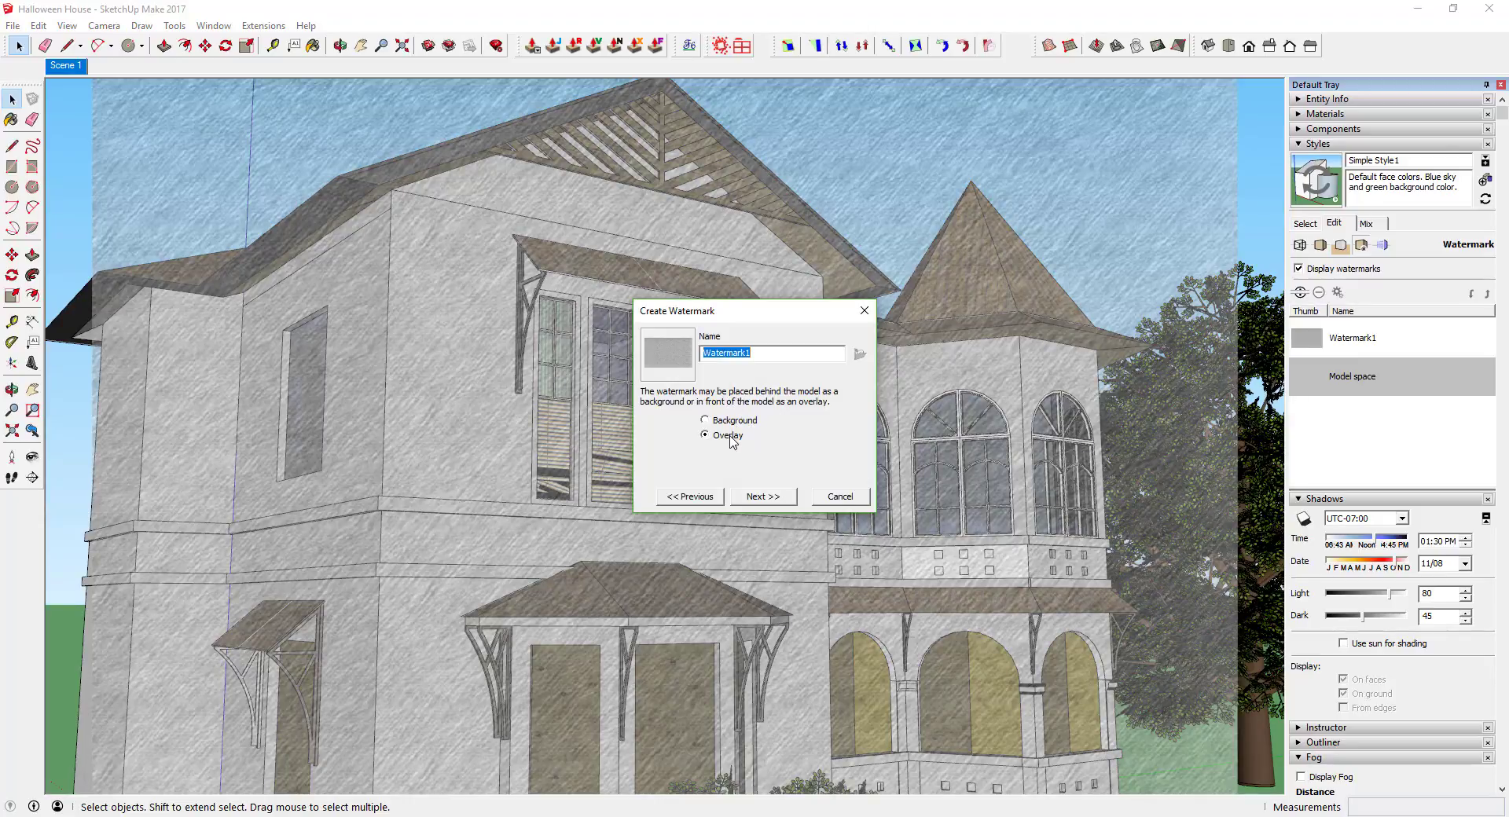
text(Pencil)
click(767, 497)
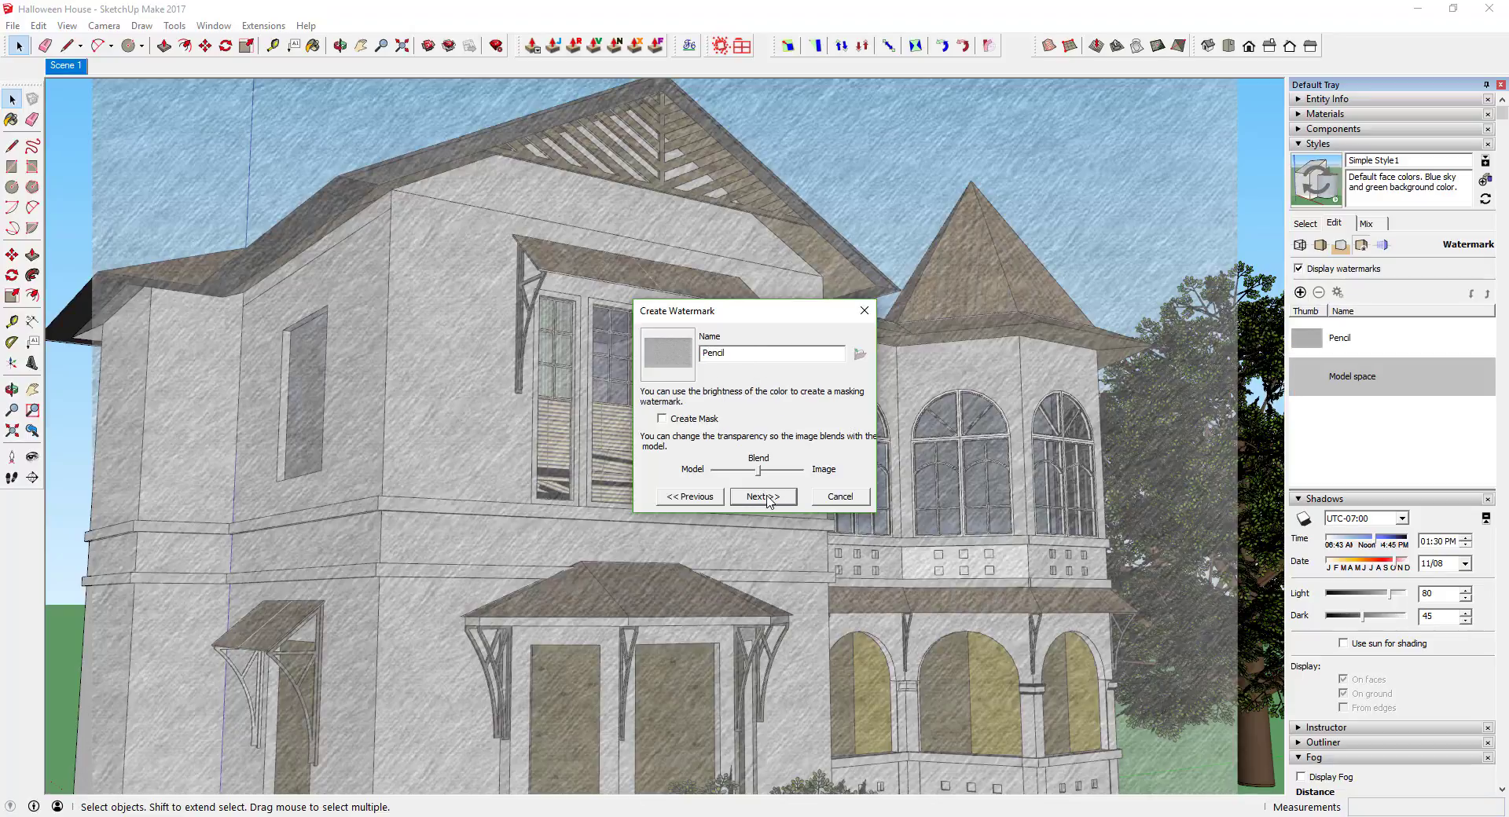
Step: Blend the Pencil watermark slightly toward the model and finish creating it stretched to fit the screen
drag(762, 471, 803, 475)
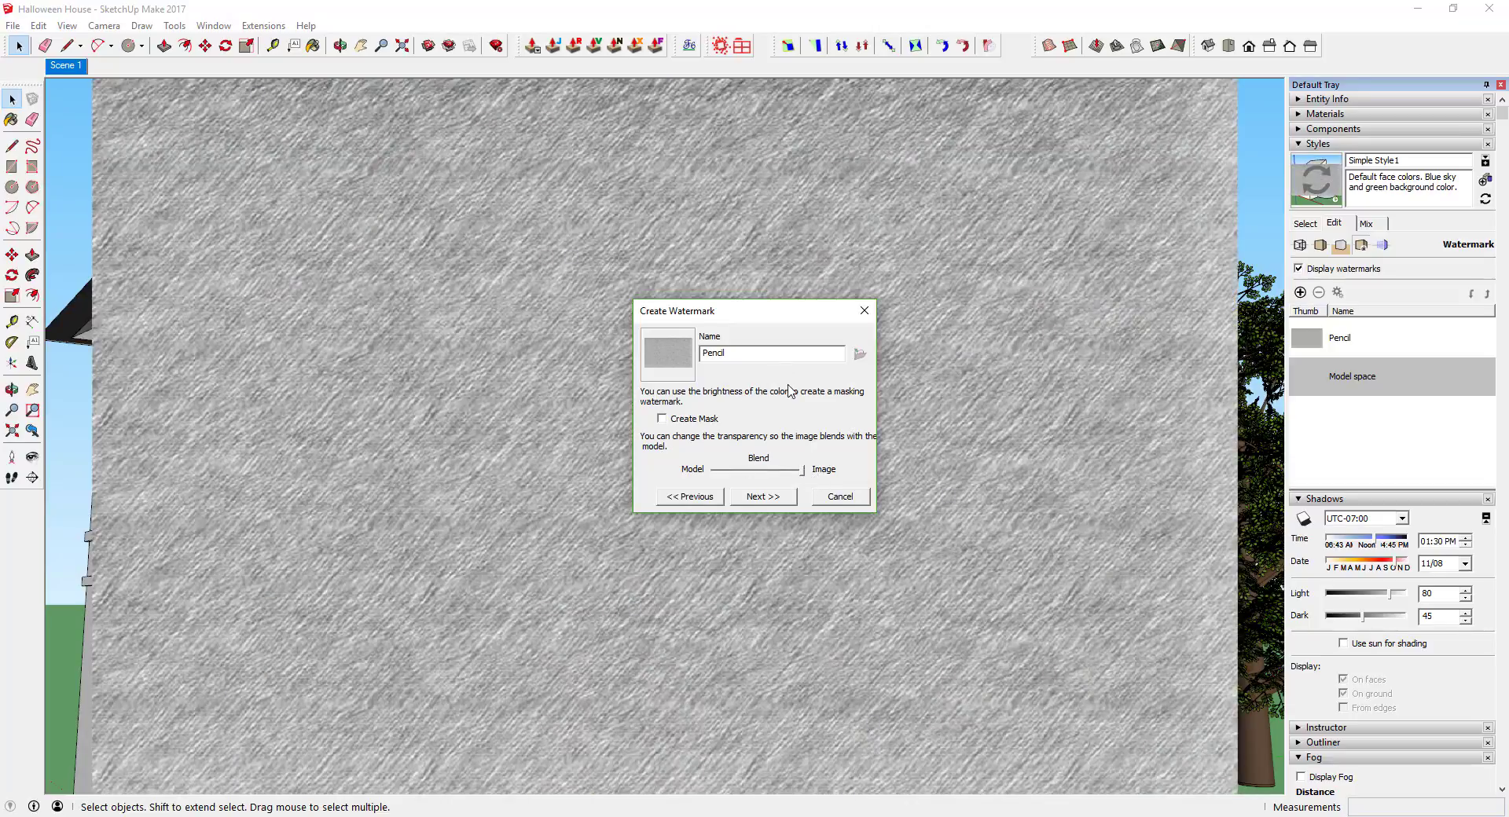
drag(805, 471, 744, 470)
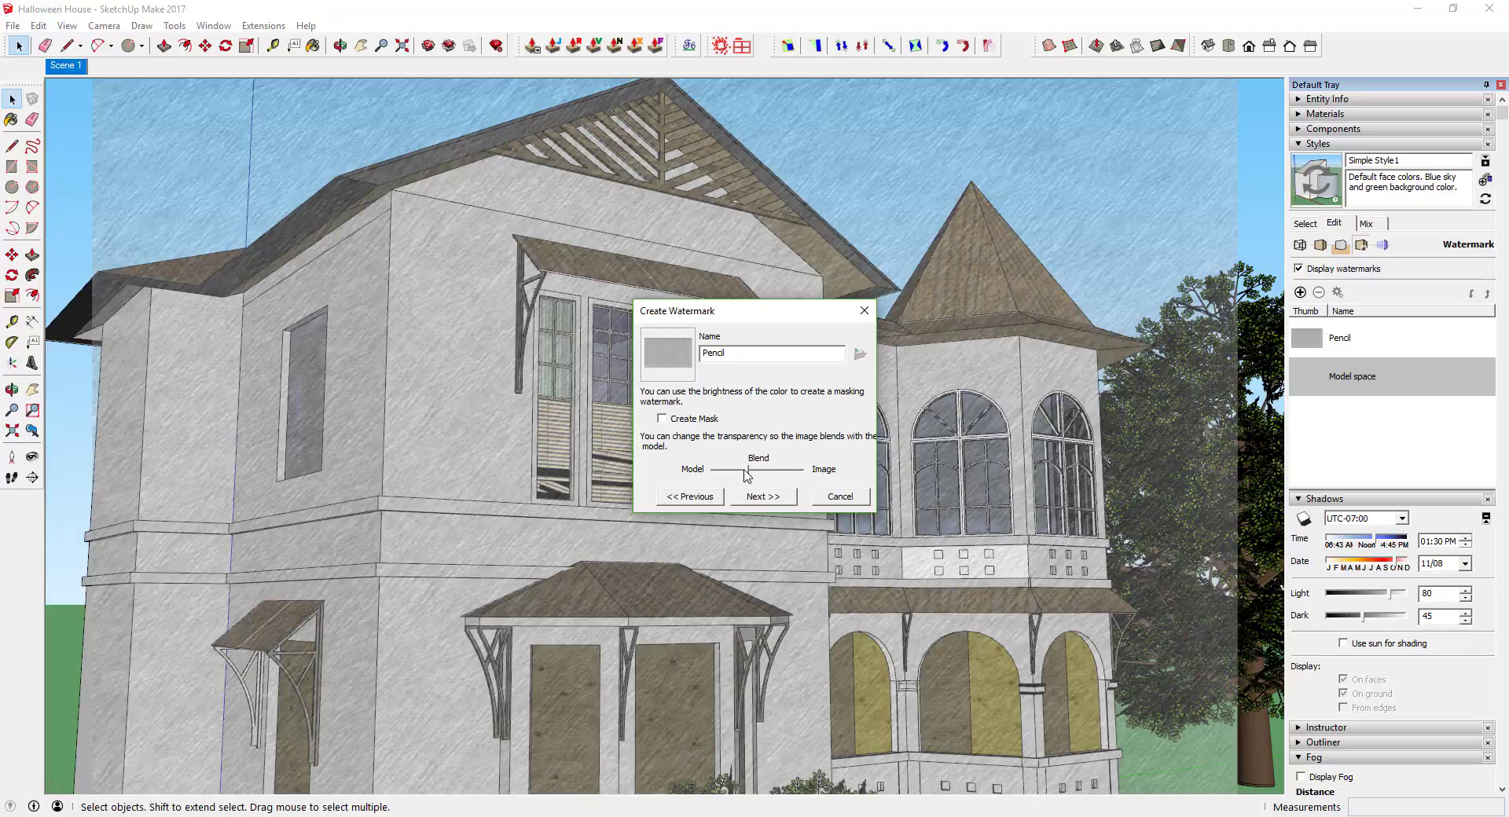
click(761, 503)
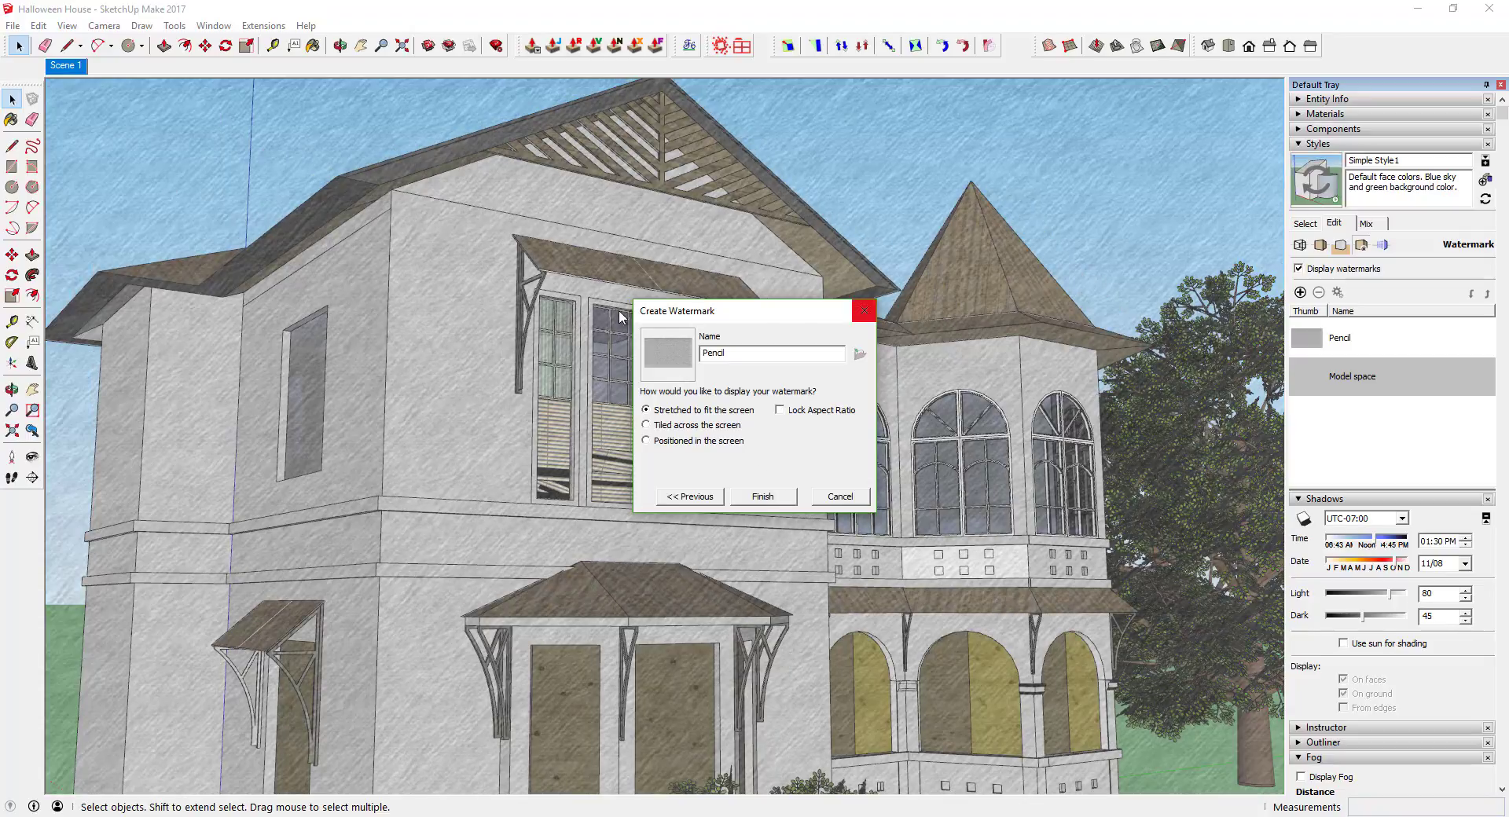
click(763, 499)
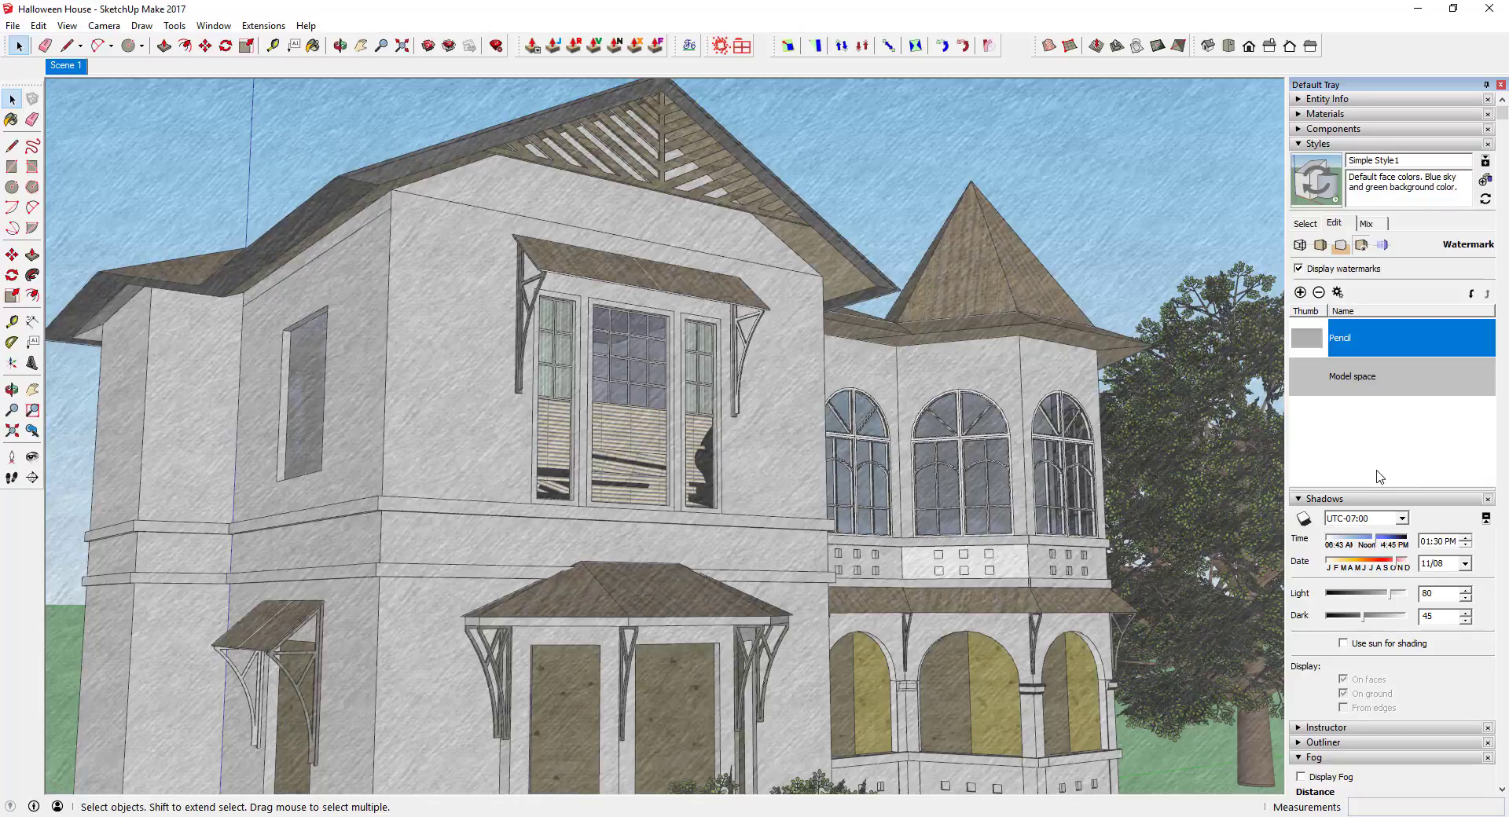
Step: Turn off the sky in the style's background settings and set the background color to white
click(1344, 247)
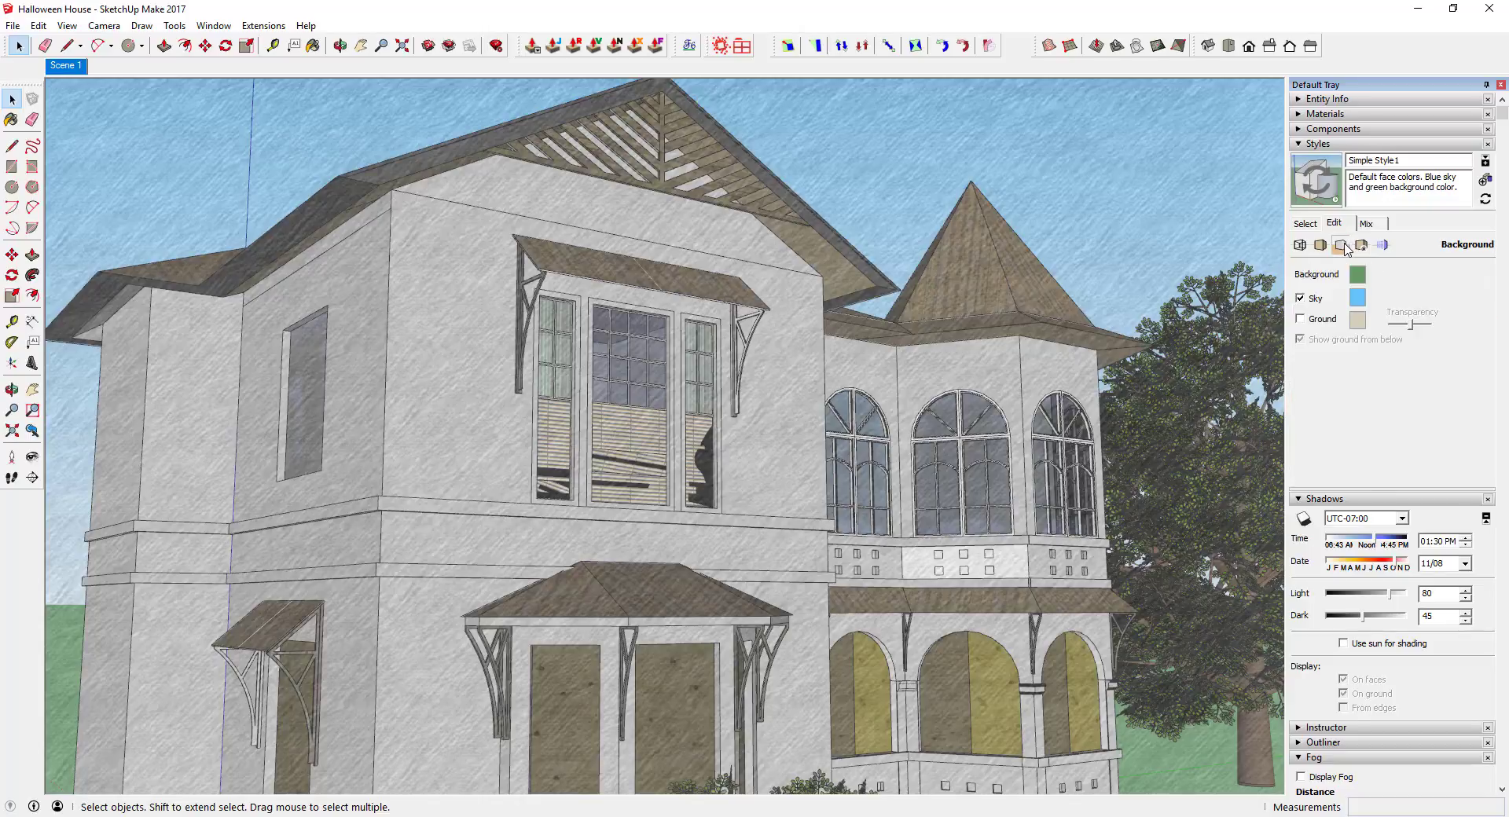
click(1317, 300)
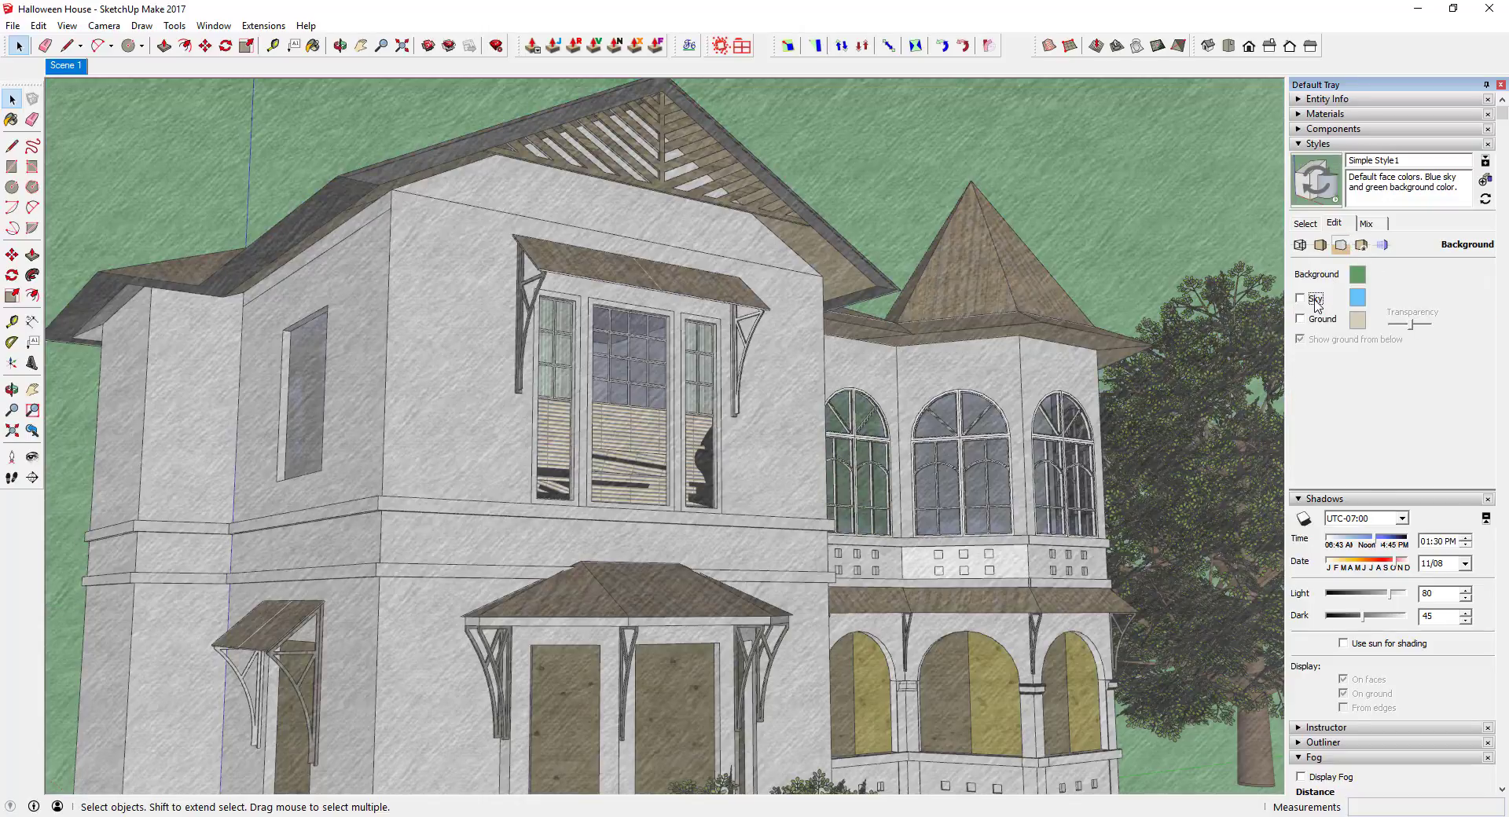
click(1357, 274)
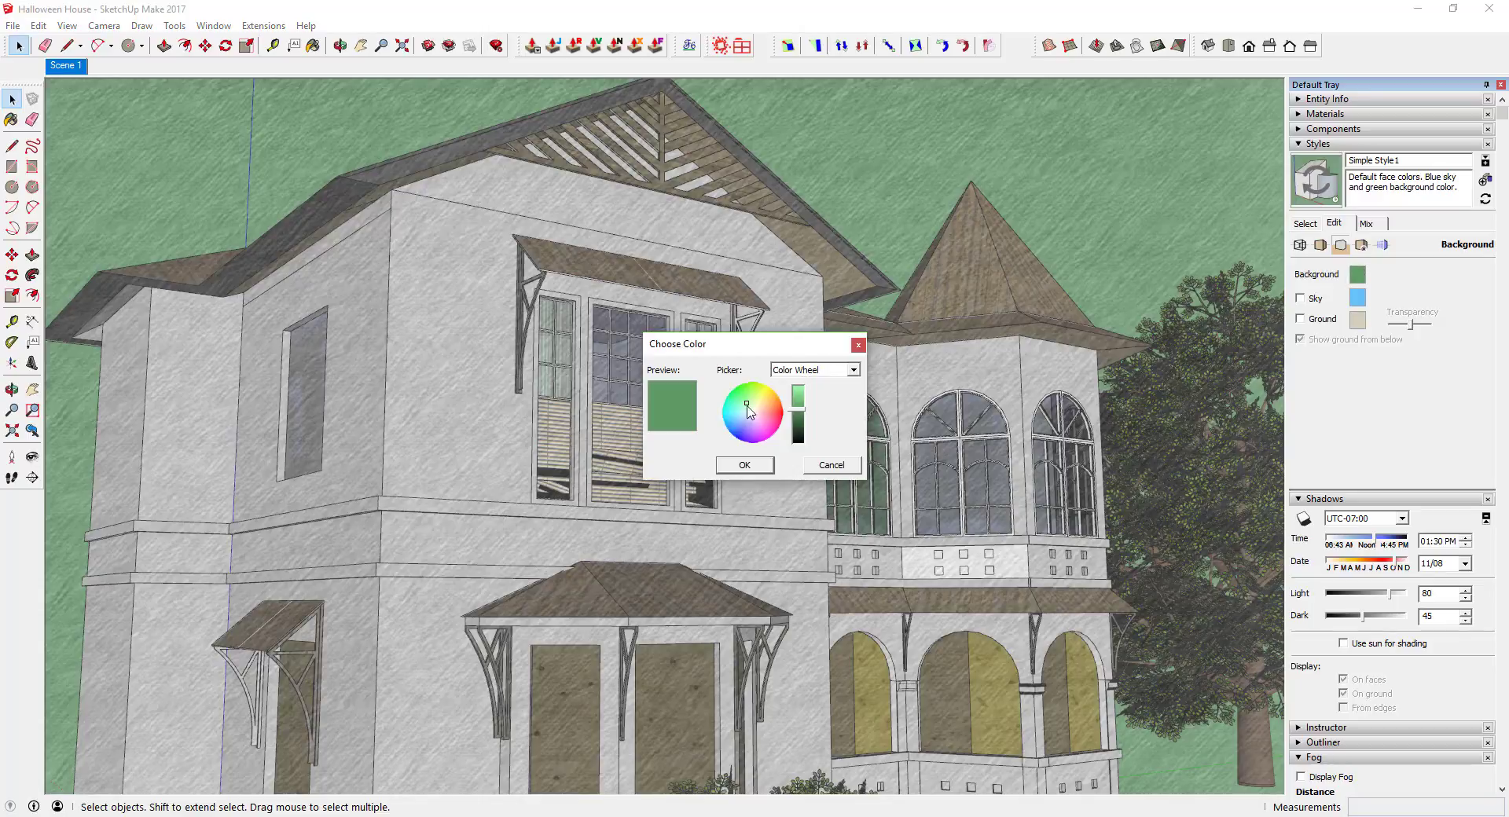
drag(752, 420, 798, 379)
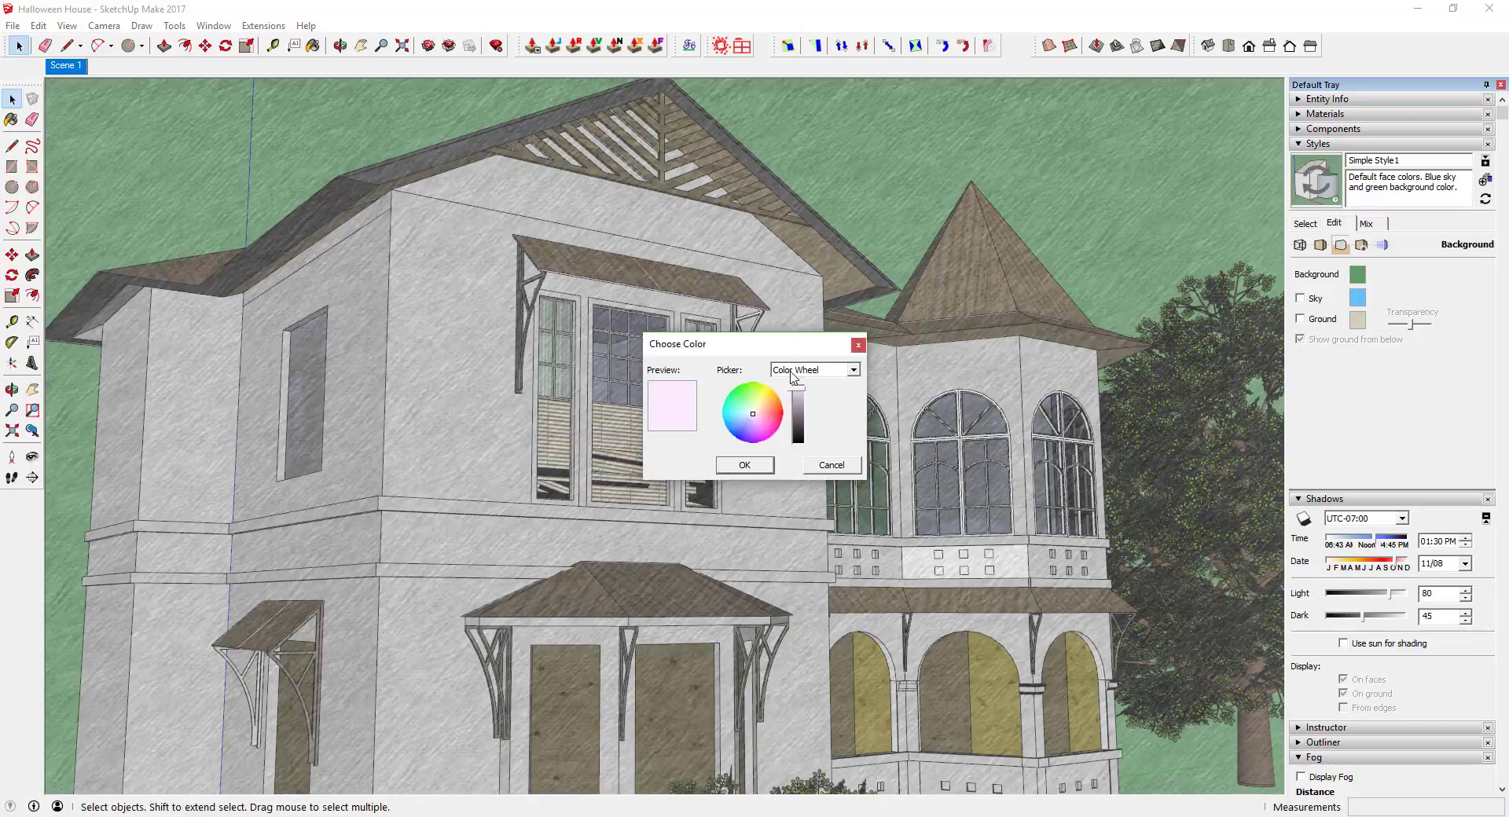
click(744, 465)
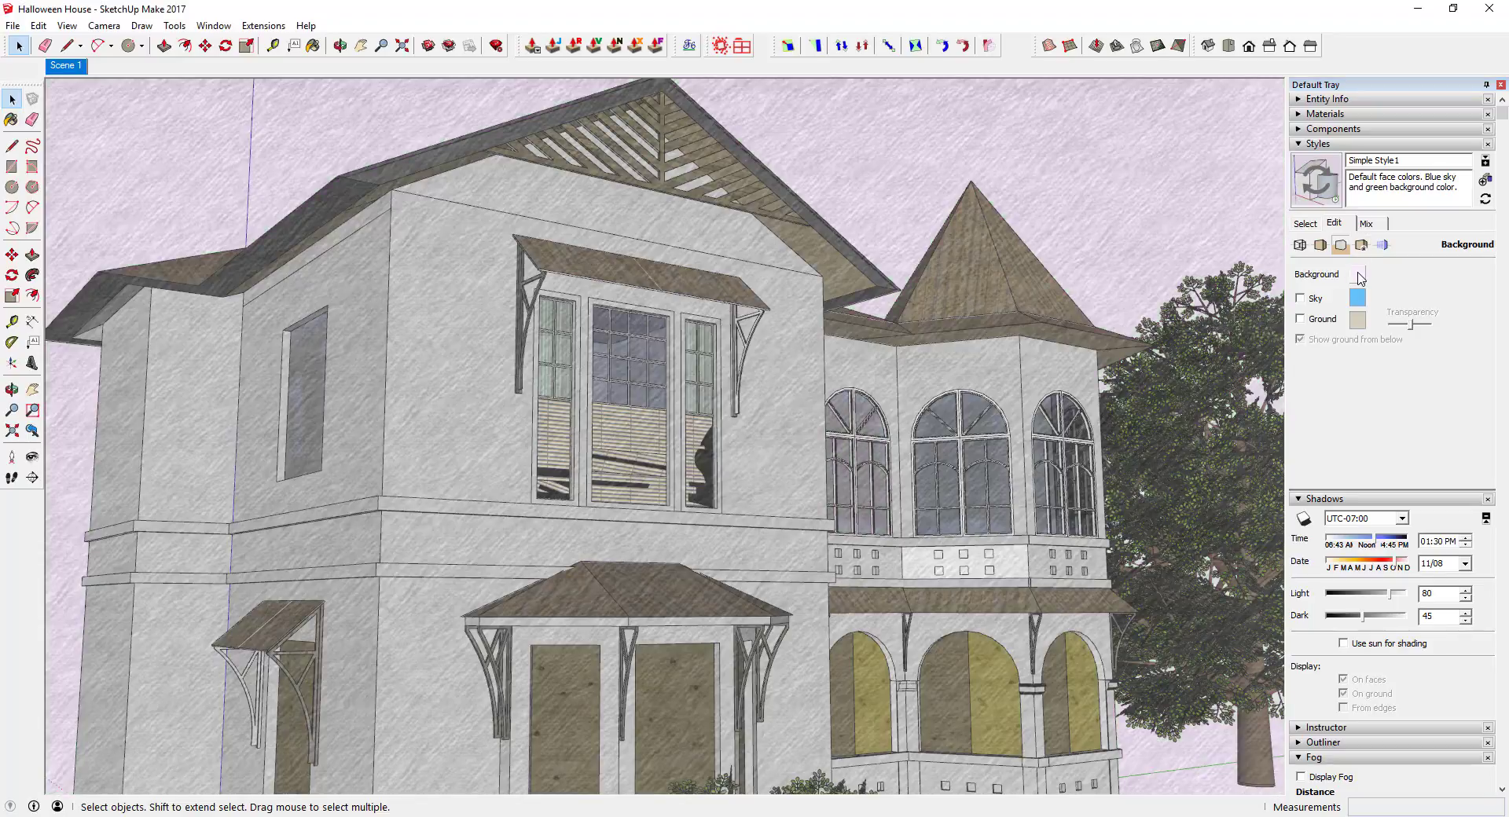
click(1358, 274)
click(752, 412)
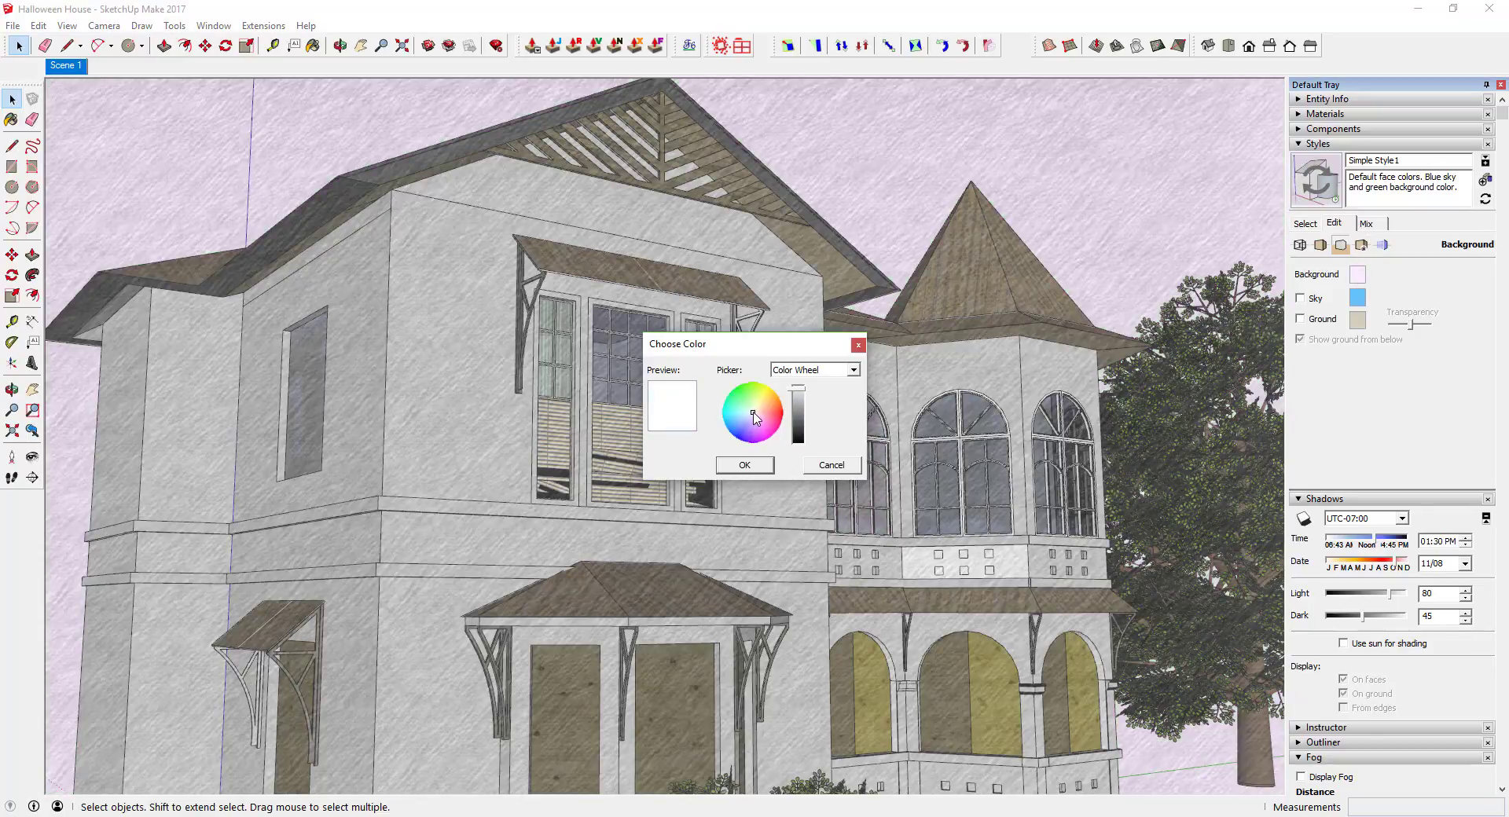
click(753, 465)
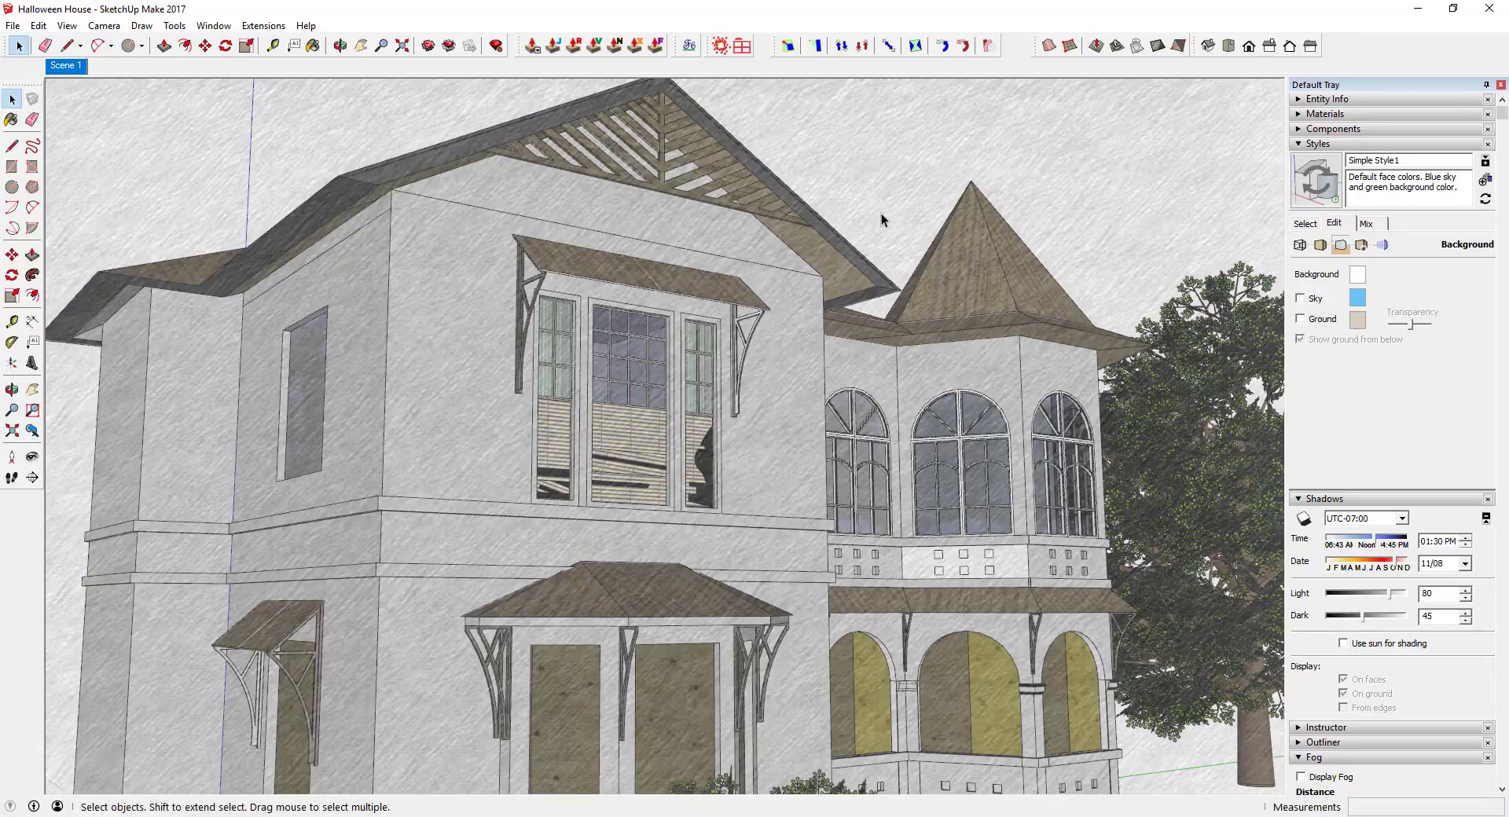
Step: Display the faces in monochrome and turn on Jitter for the edges
click(1320, 246)
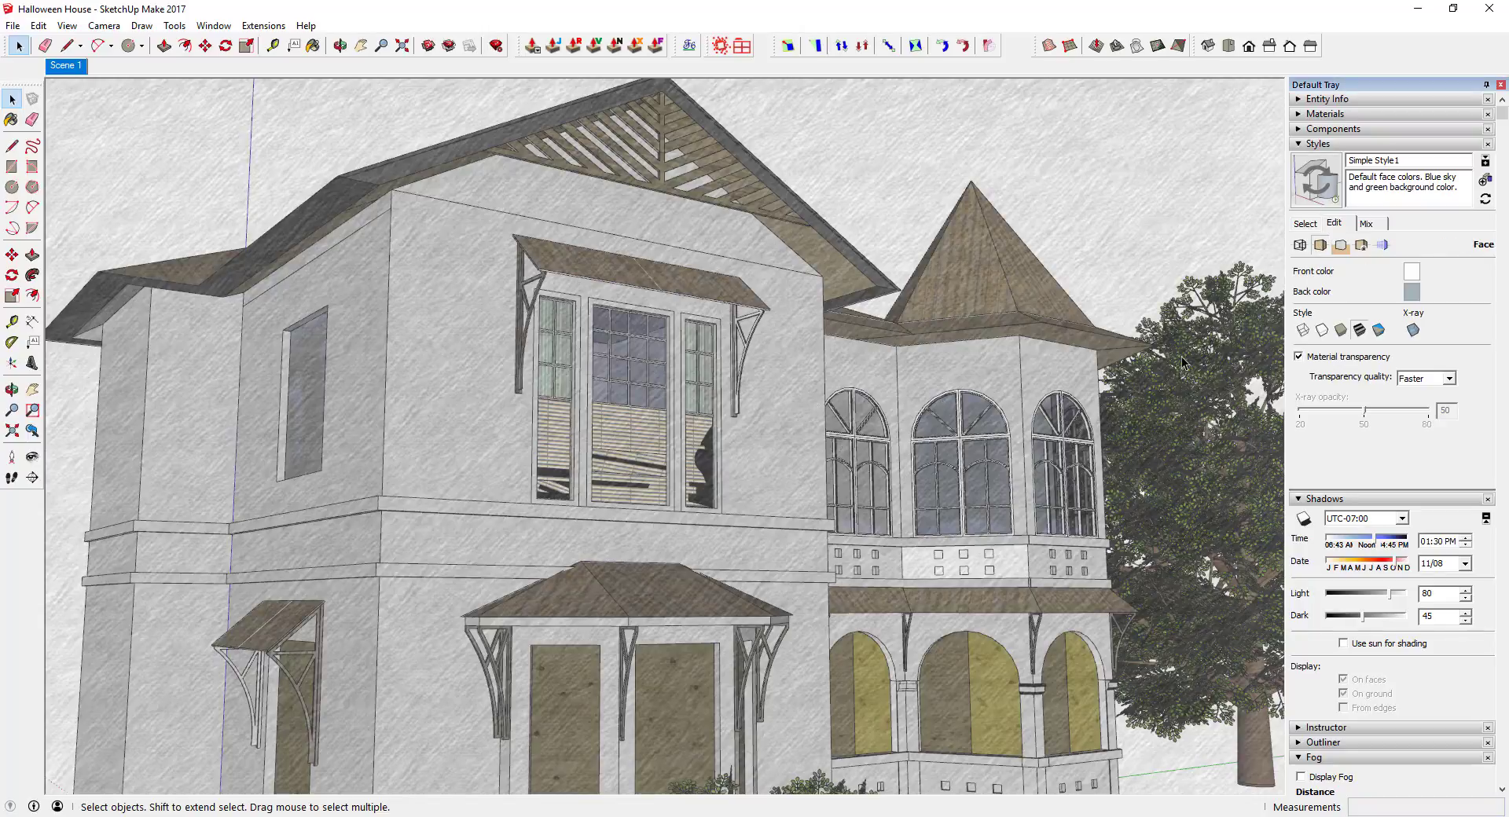
click(1379, 330)
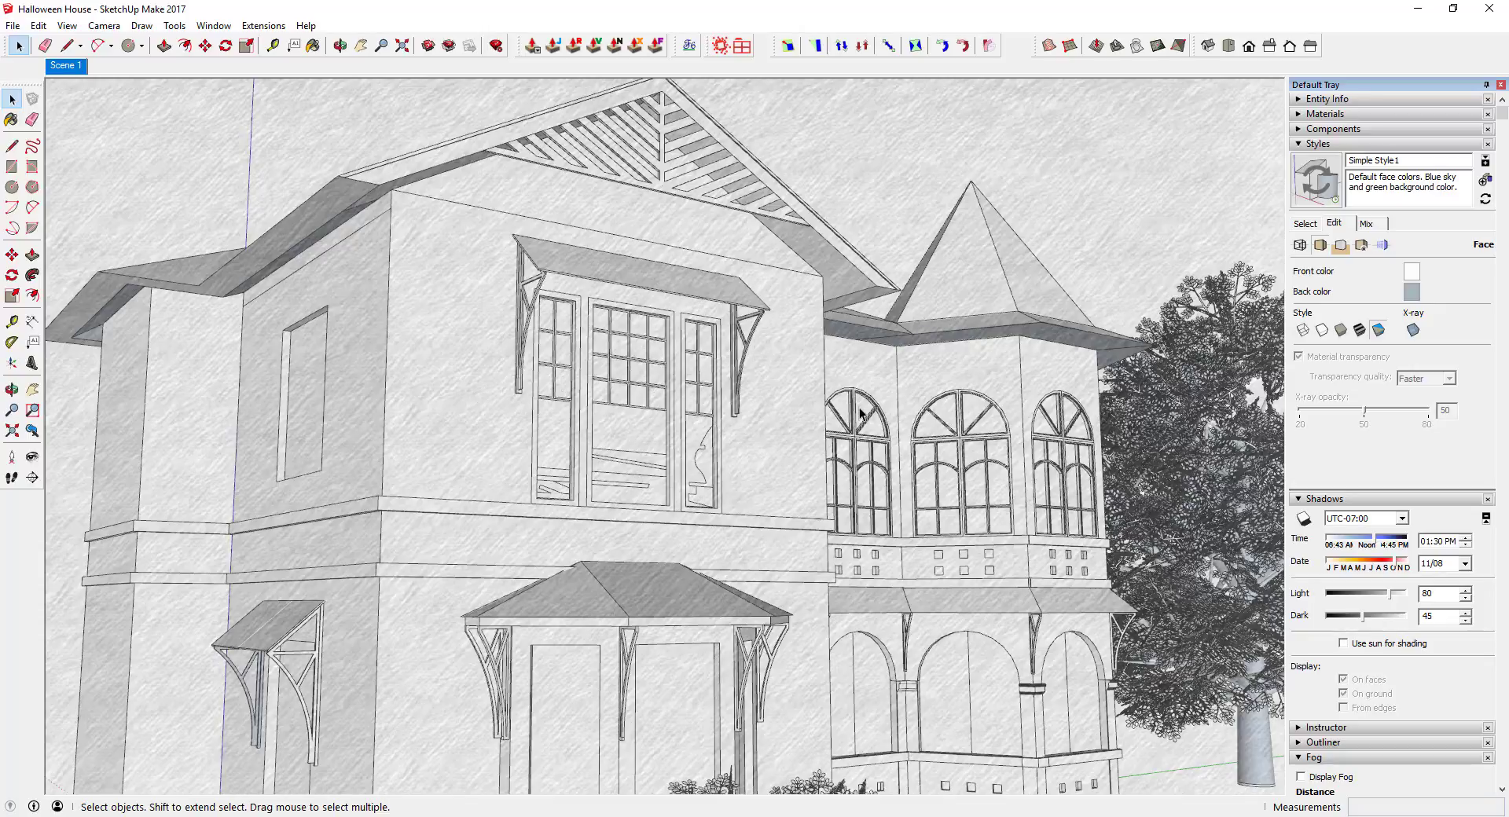
click(1301, 245)
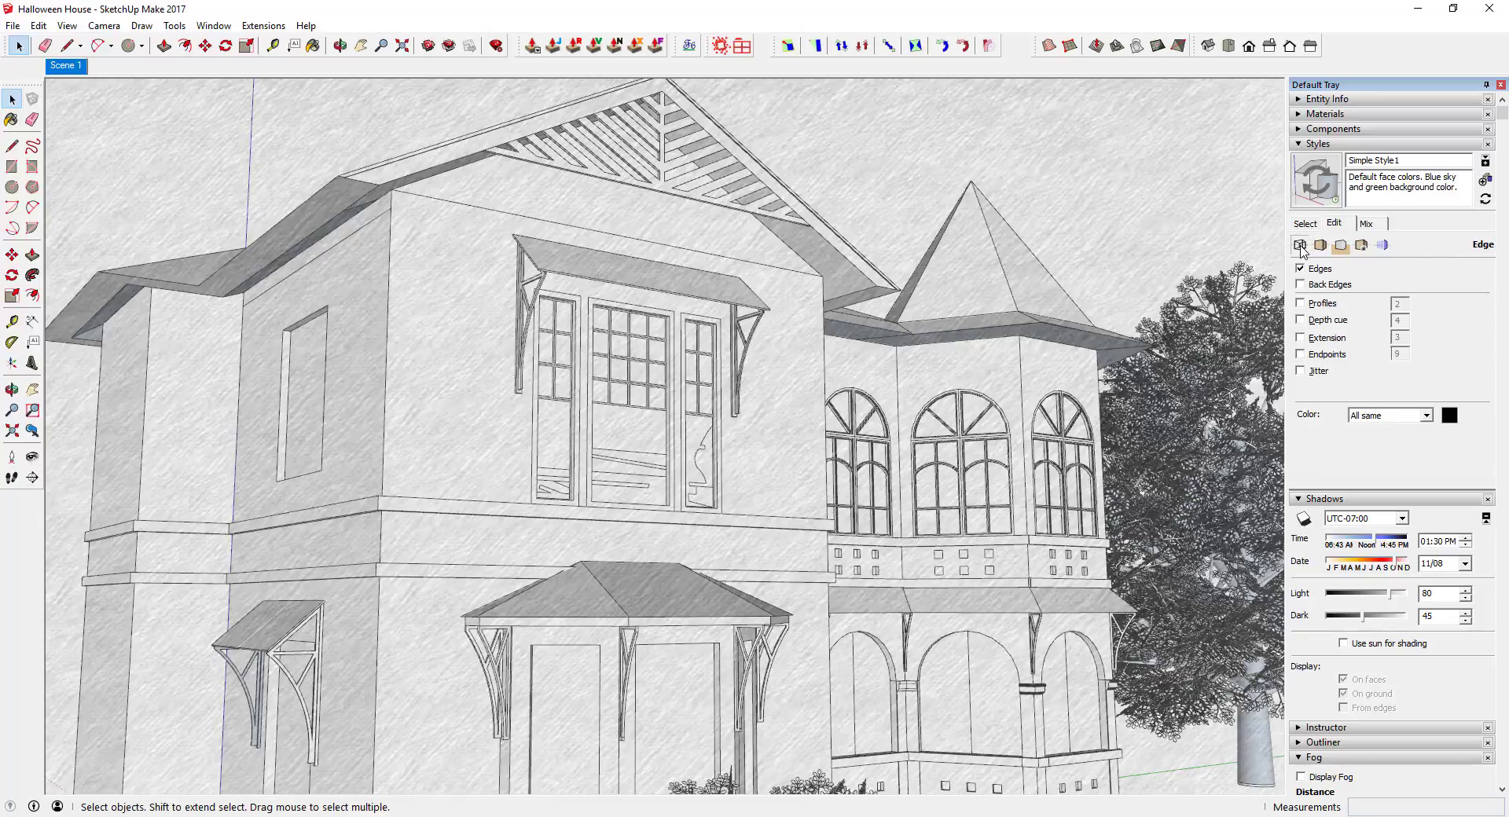
click(1318, 372)
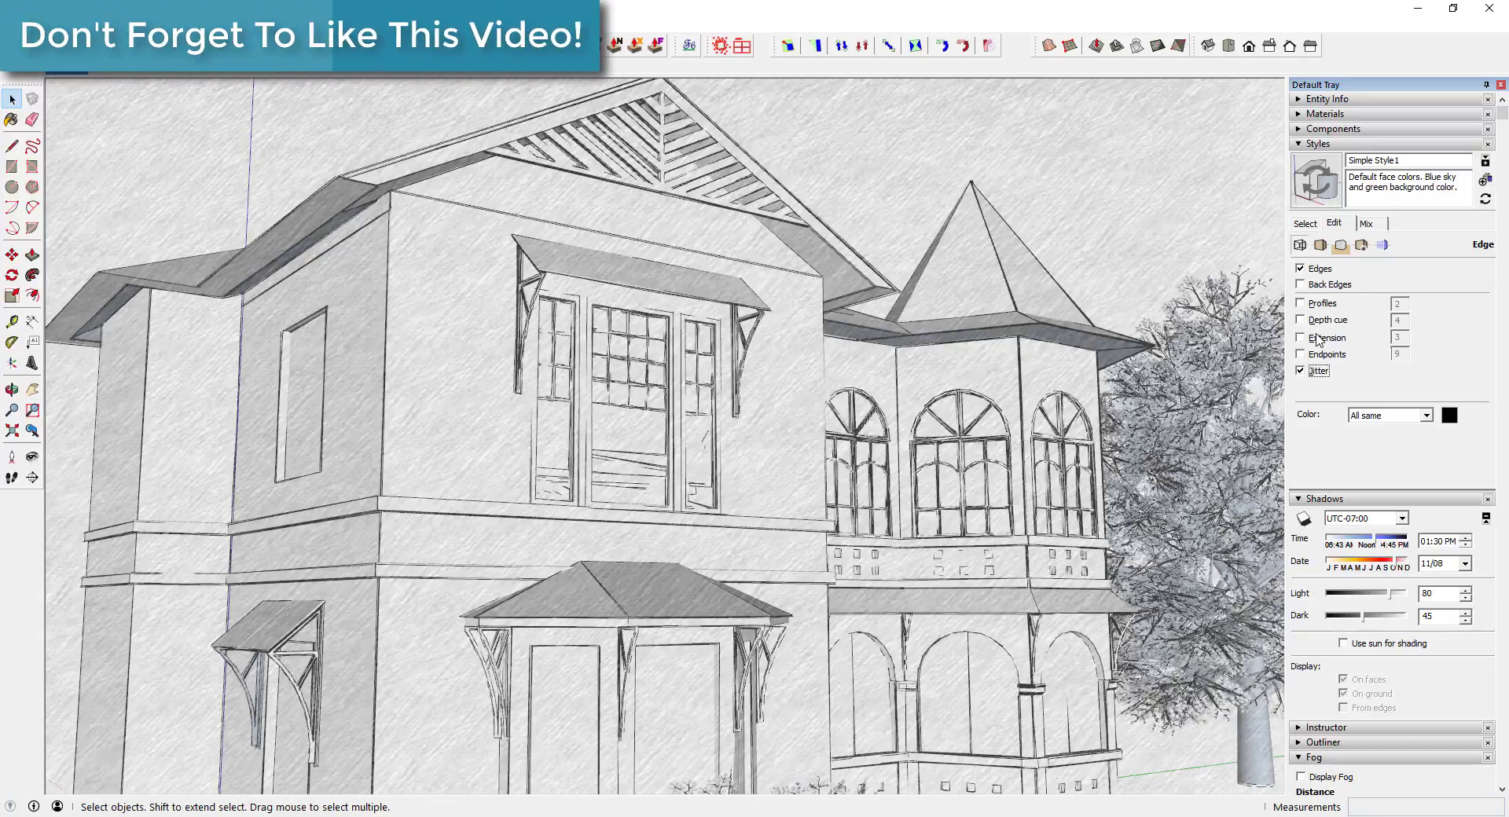
Step: Turn on the edge Extension option, and try Endpoints before switching it off again
click(1322, 344)
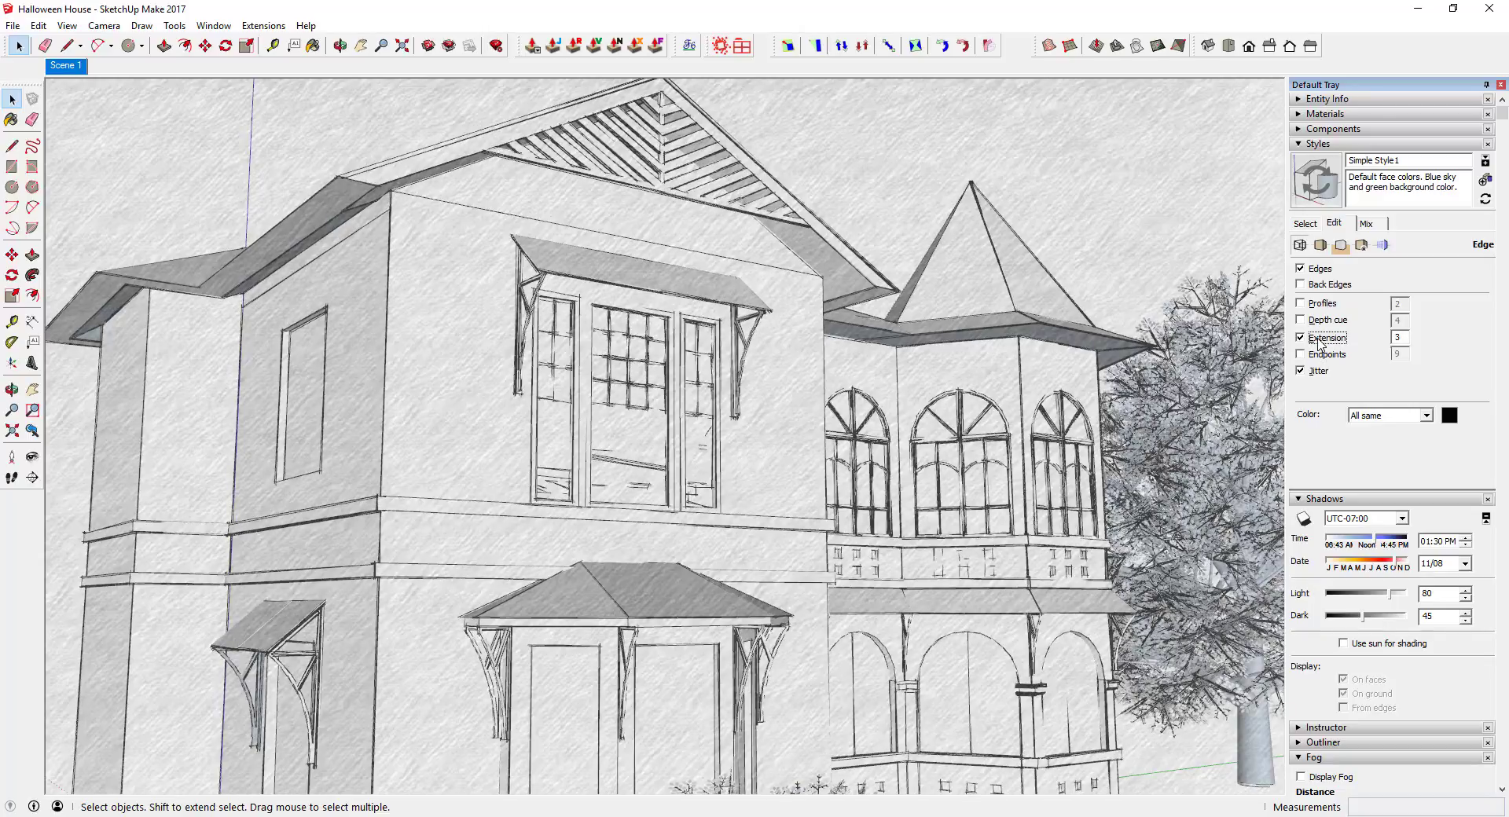
click(1325, 356)
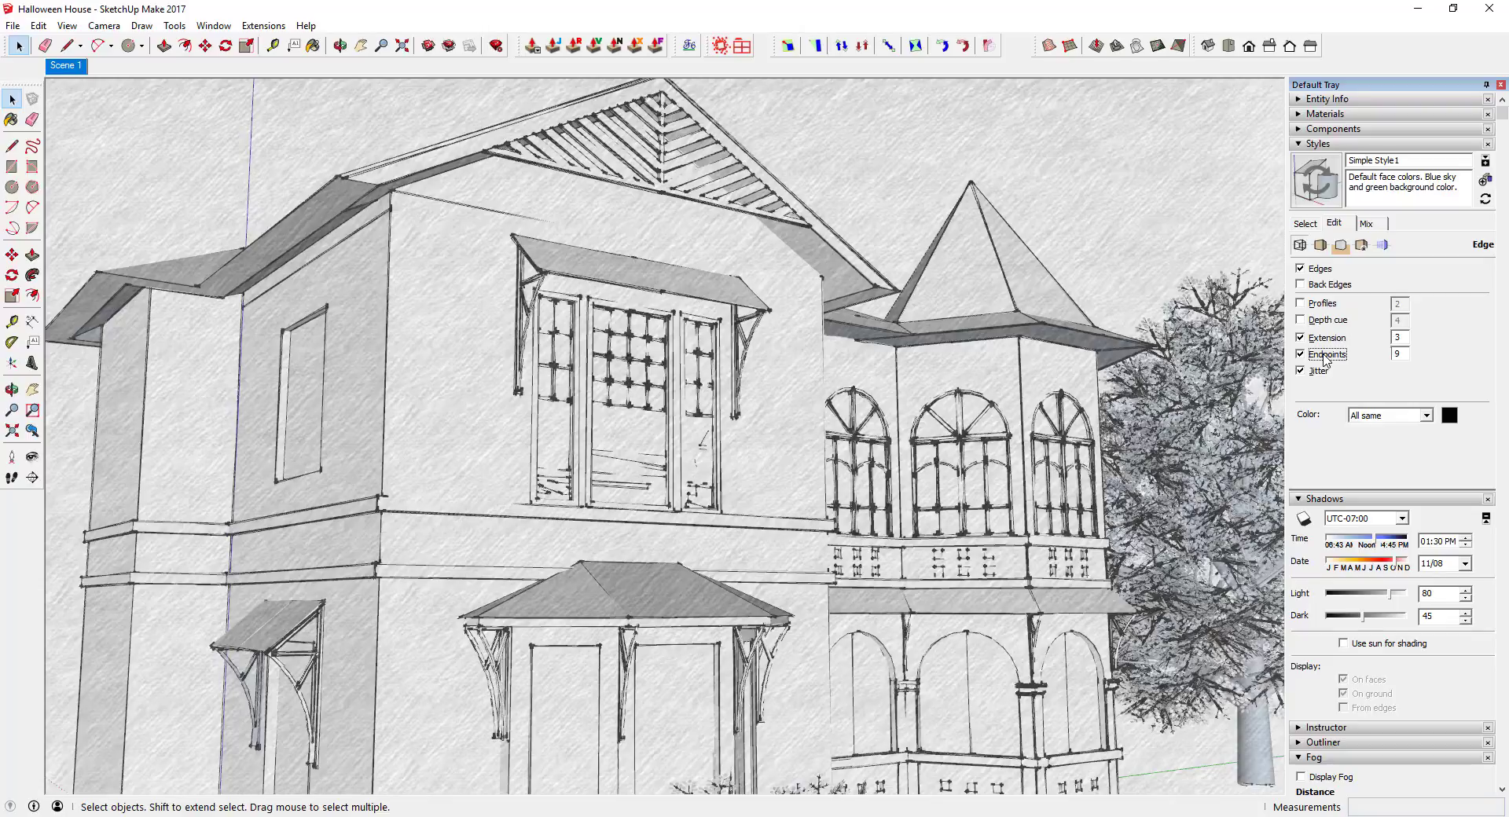
click(1327, 358)
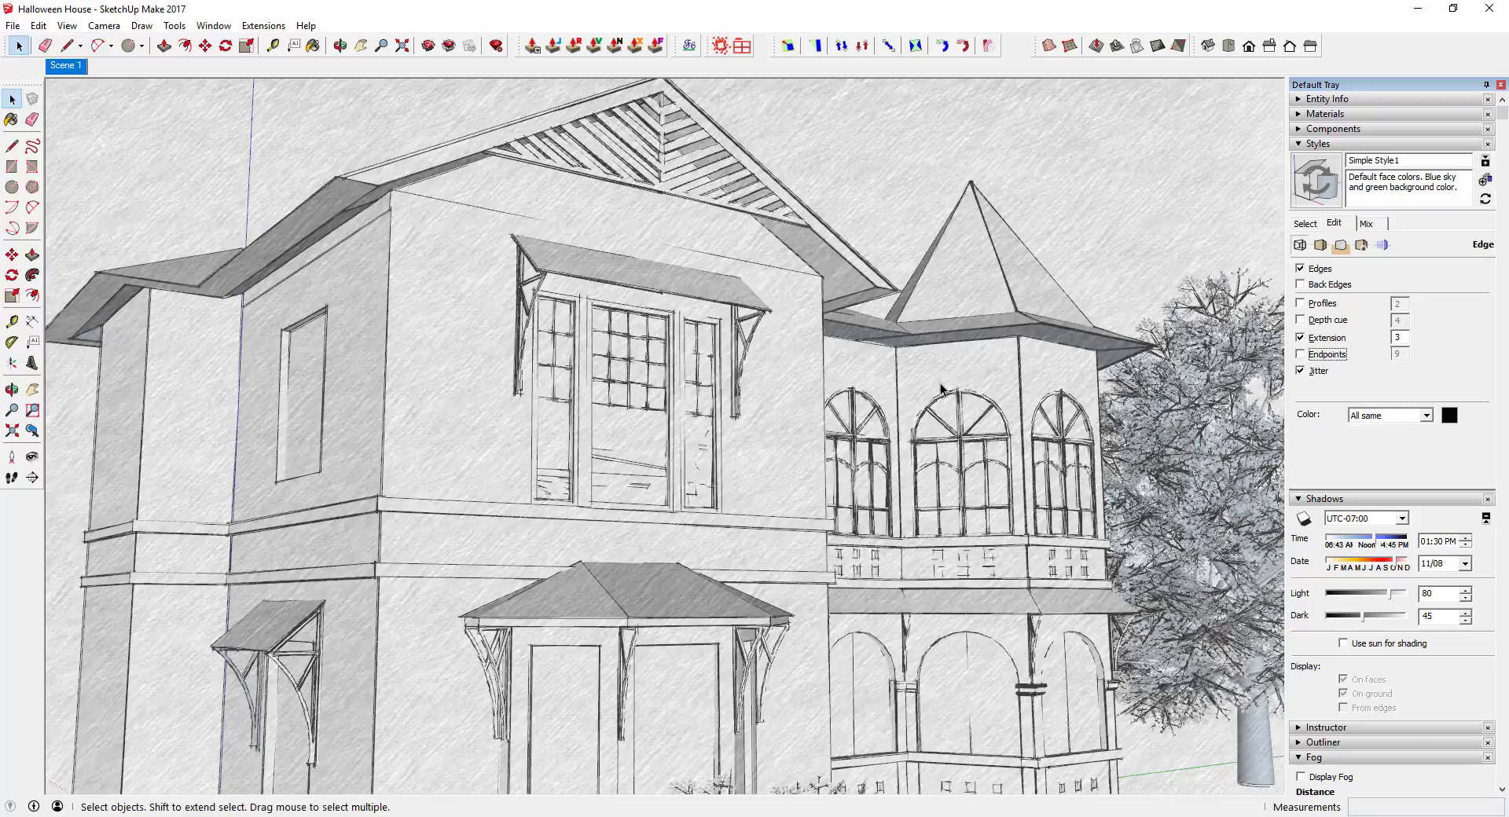
Step: Edit the Pencil watermark and fine-tune its blend between model and image
click(1362, 244)
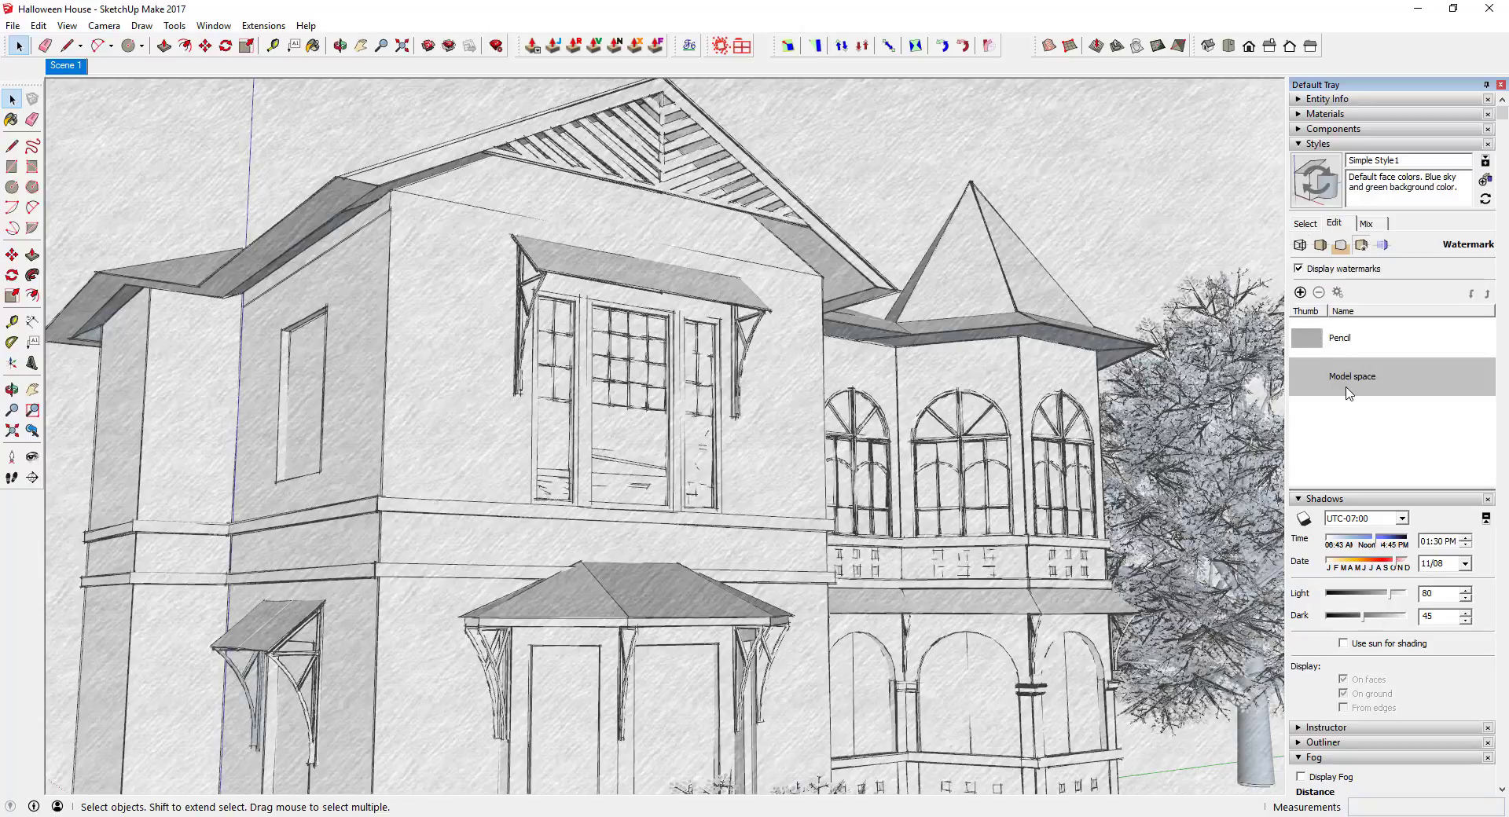
click(1331, 341)
click(1337, 292)
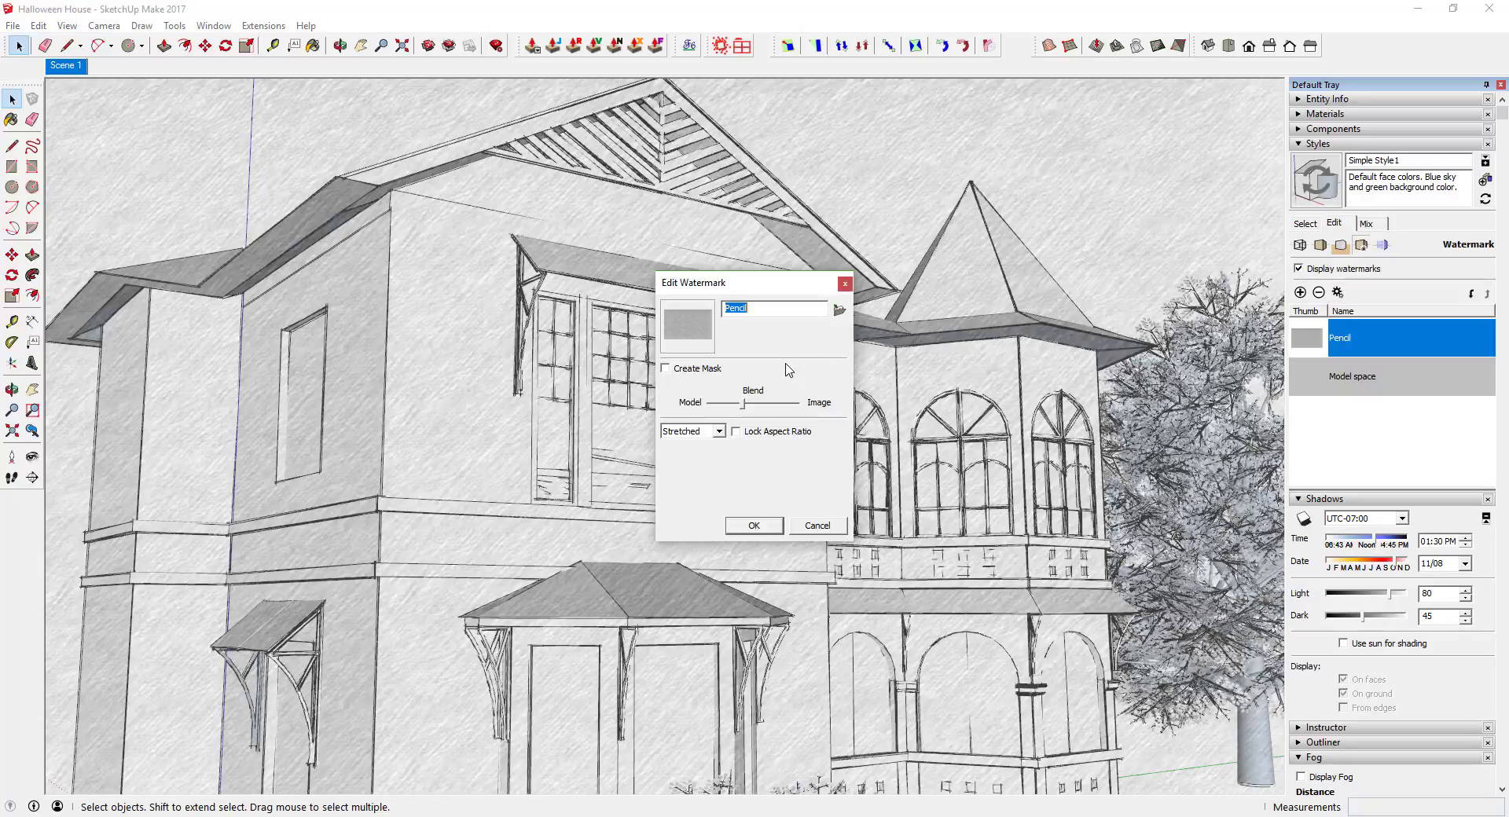
mouse_move(746, 408)
mouse_down()
mouse_move(777, 403)
mouse_move(723, 410)
mouse_move(744, 408)
mouse_up()
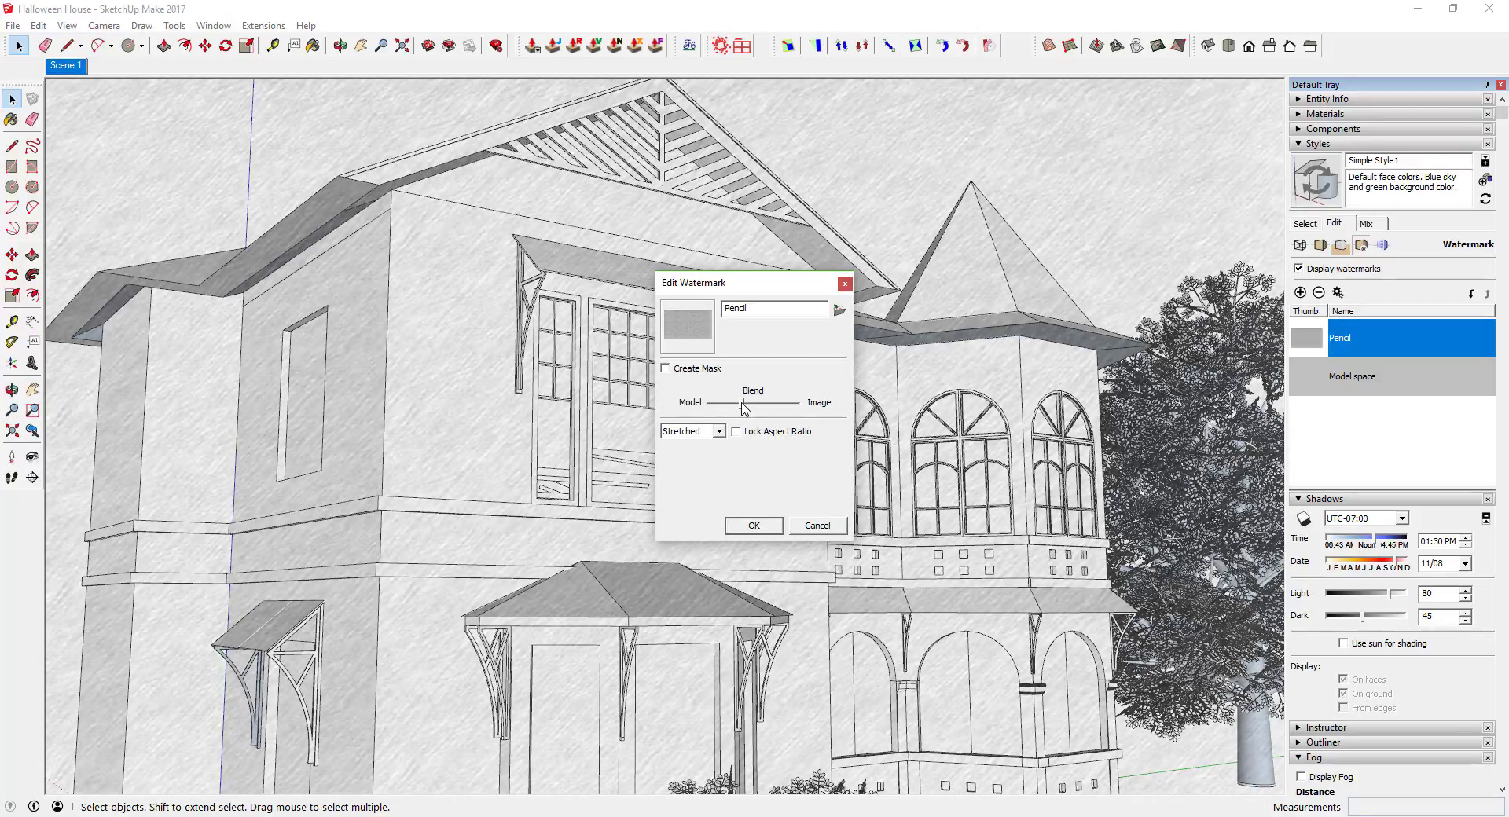
click(756, 526)
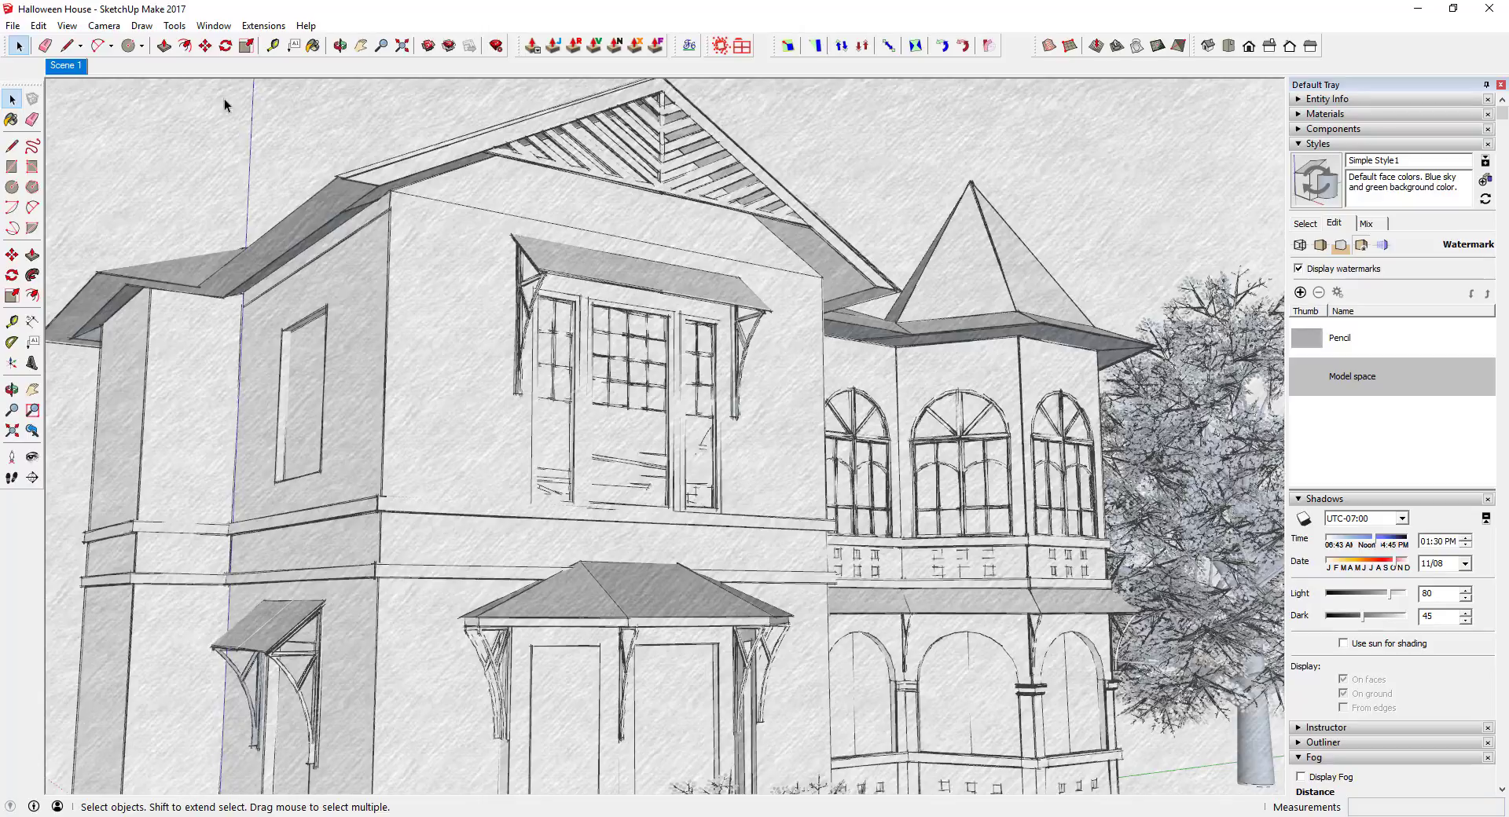
Step: Update the Simple Style1 style with the changes and add a second scene after Scene 1
click(1321, 191)
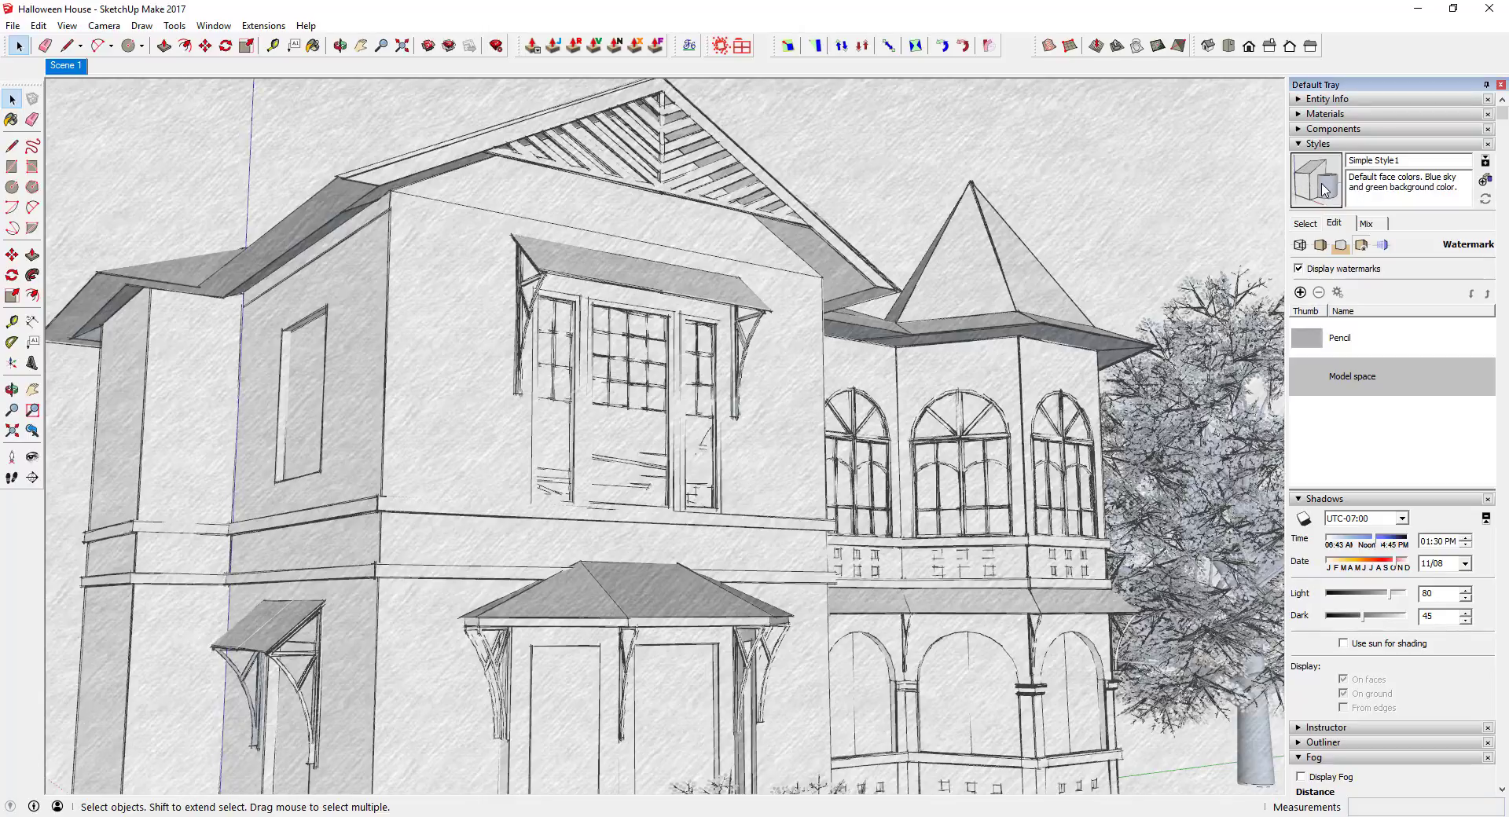
right_click(76, 69)
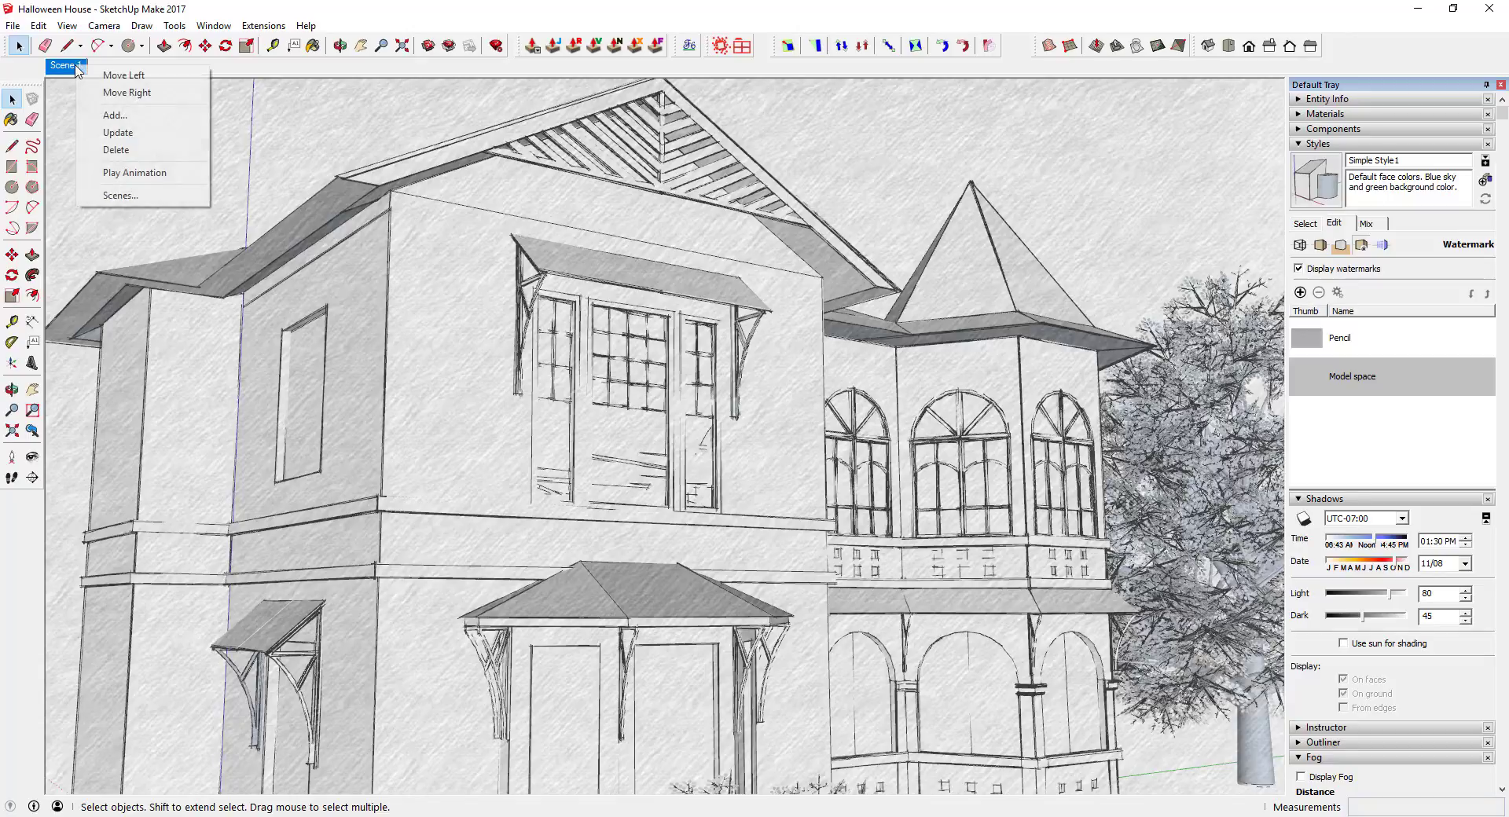
click(118, 113)
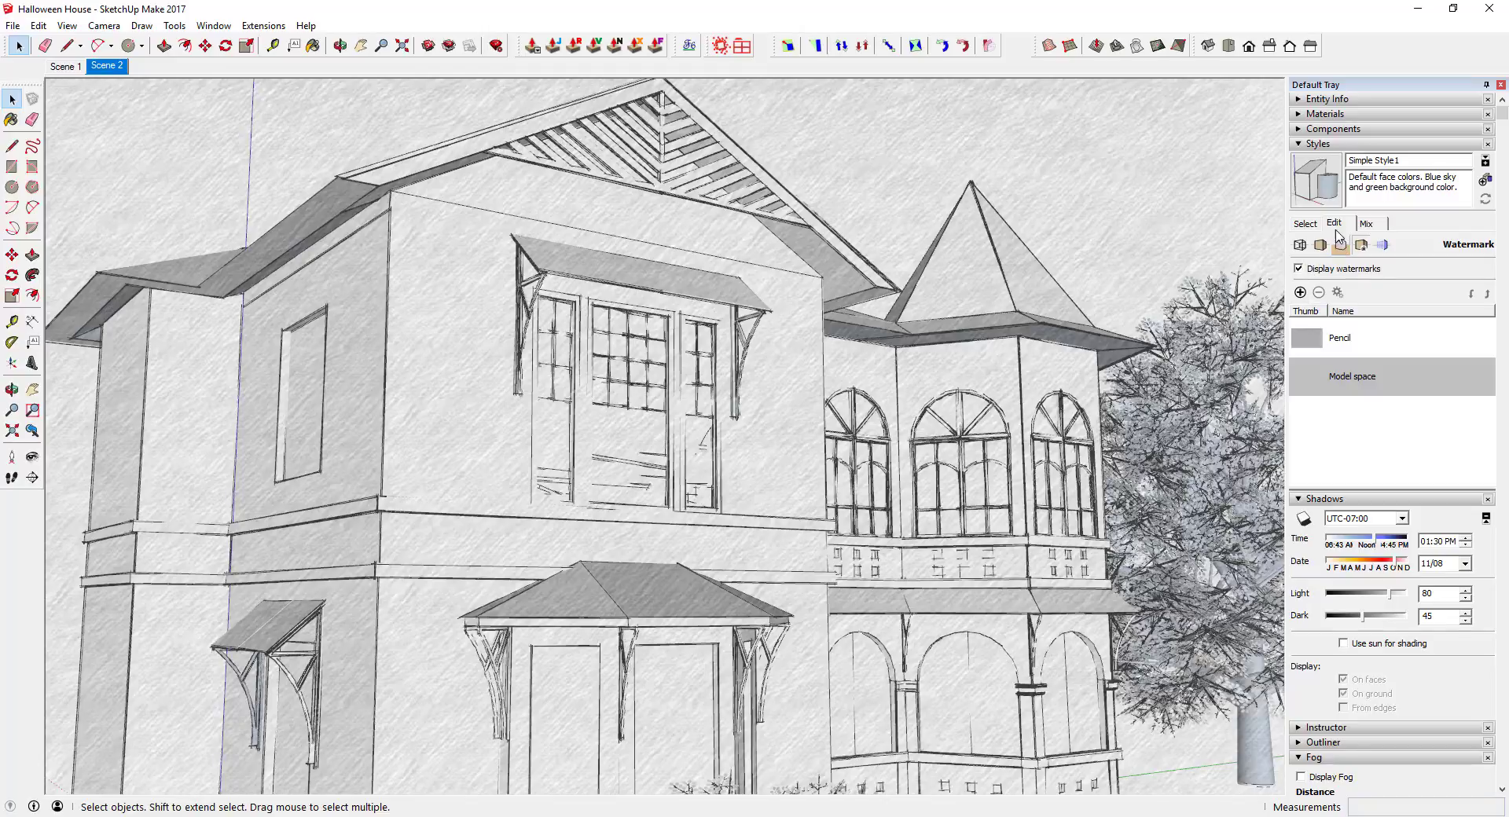
Step: Apply the in-model Architectural Design Style with fog displayed and update Scene 2 with these settings
click(1304, 224)
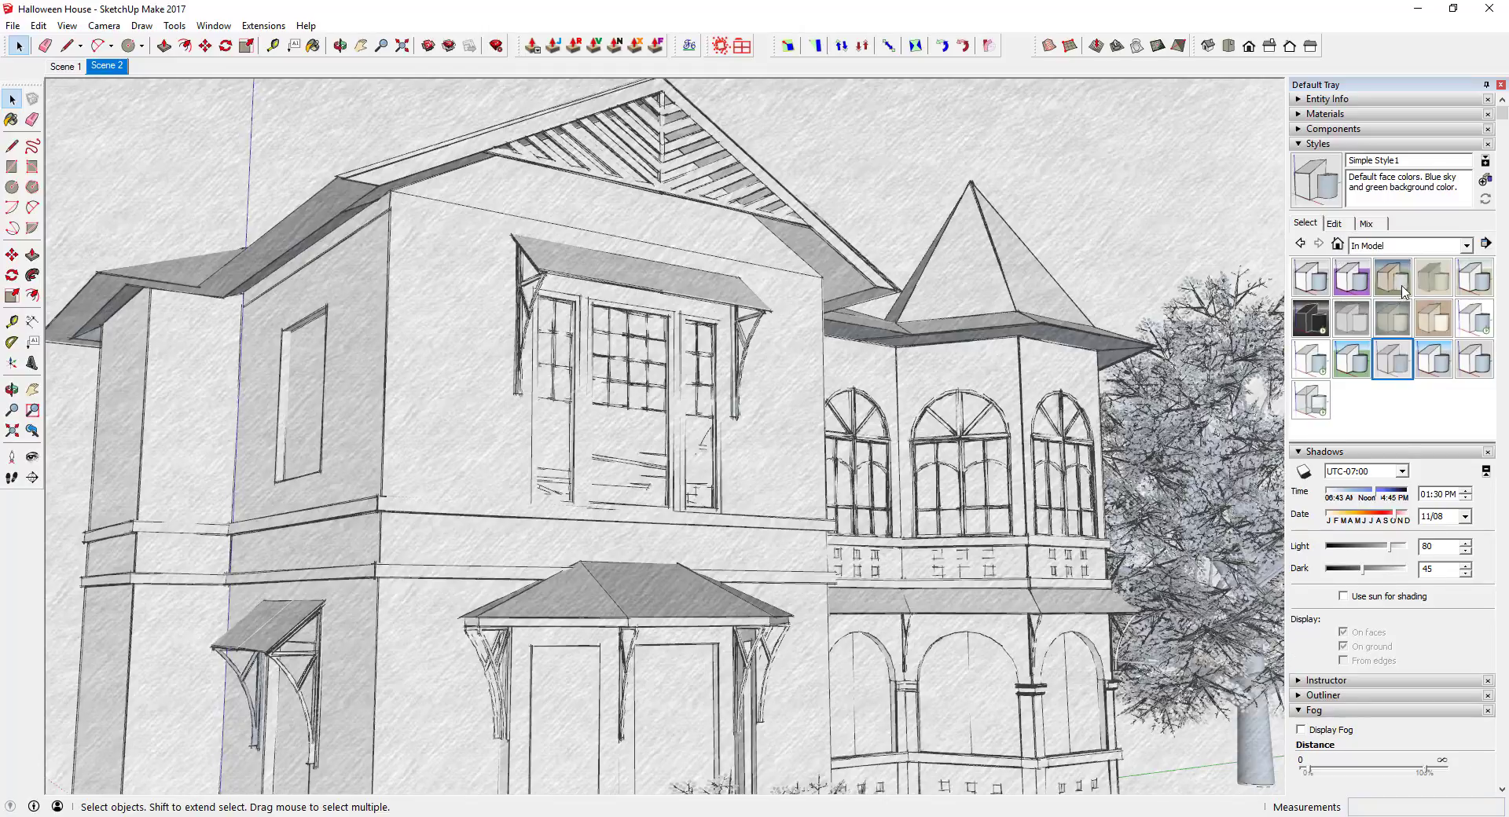
click(1314, 282)
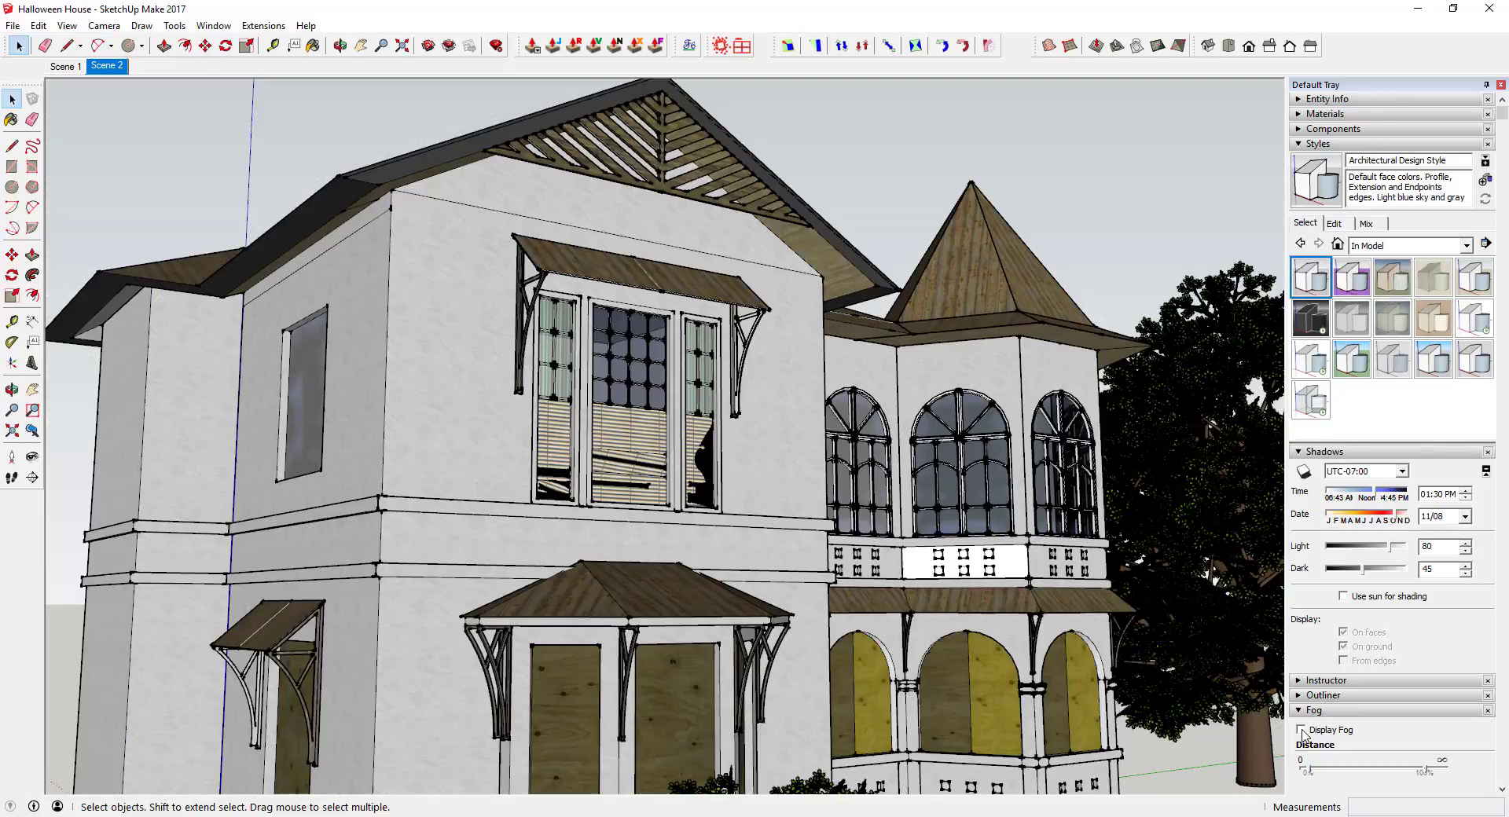
click(1301, 730)
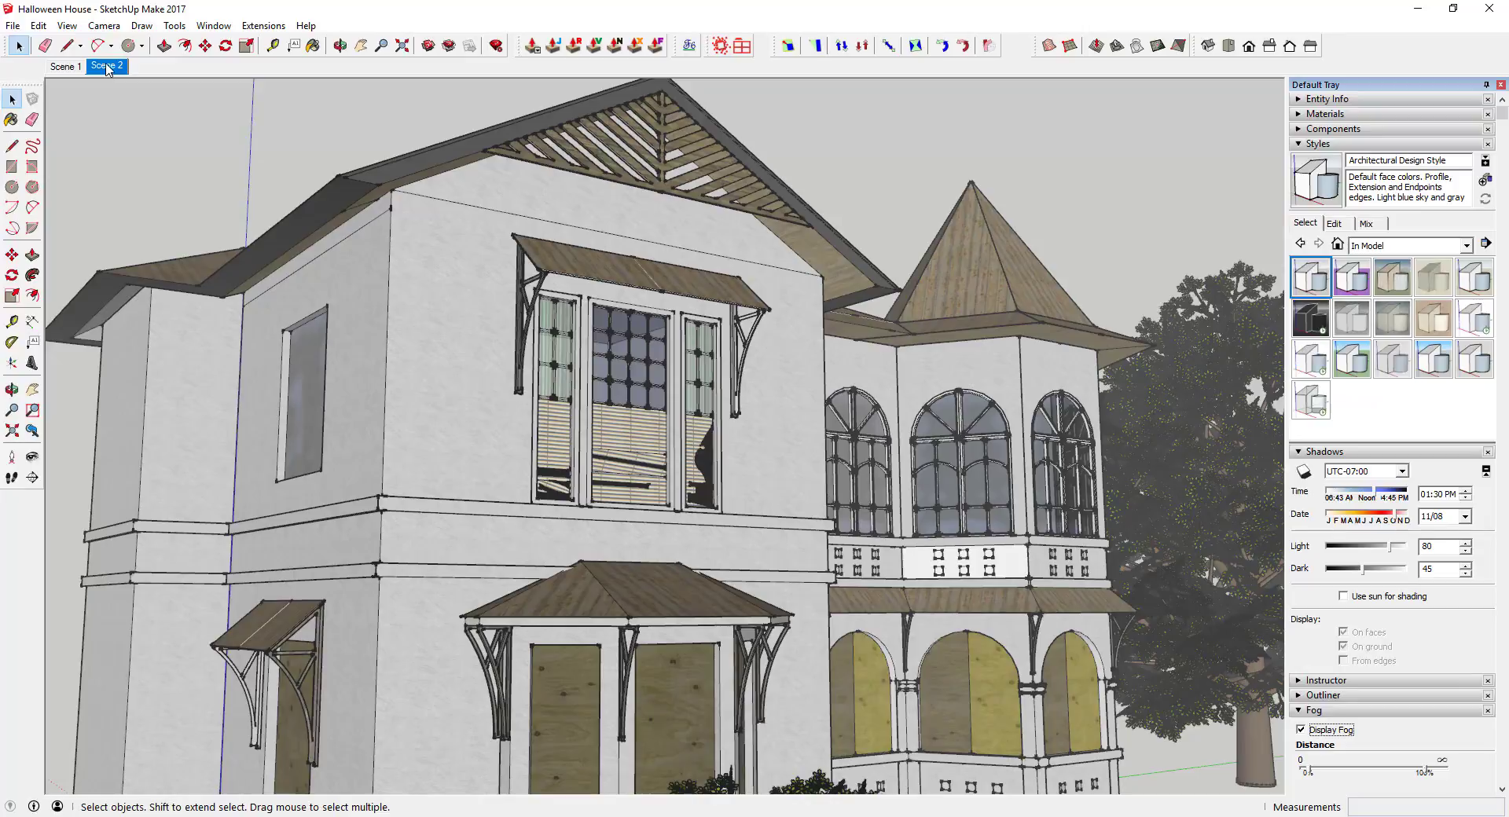
right_click(107, 65)
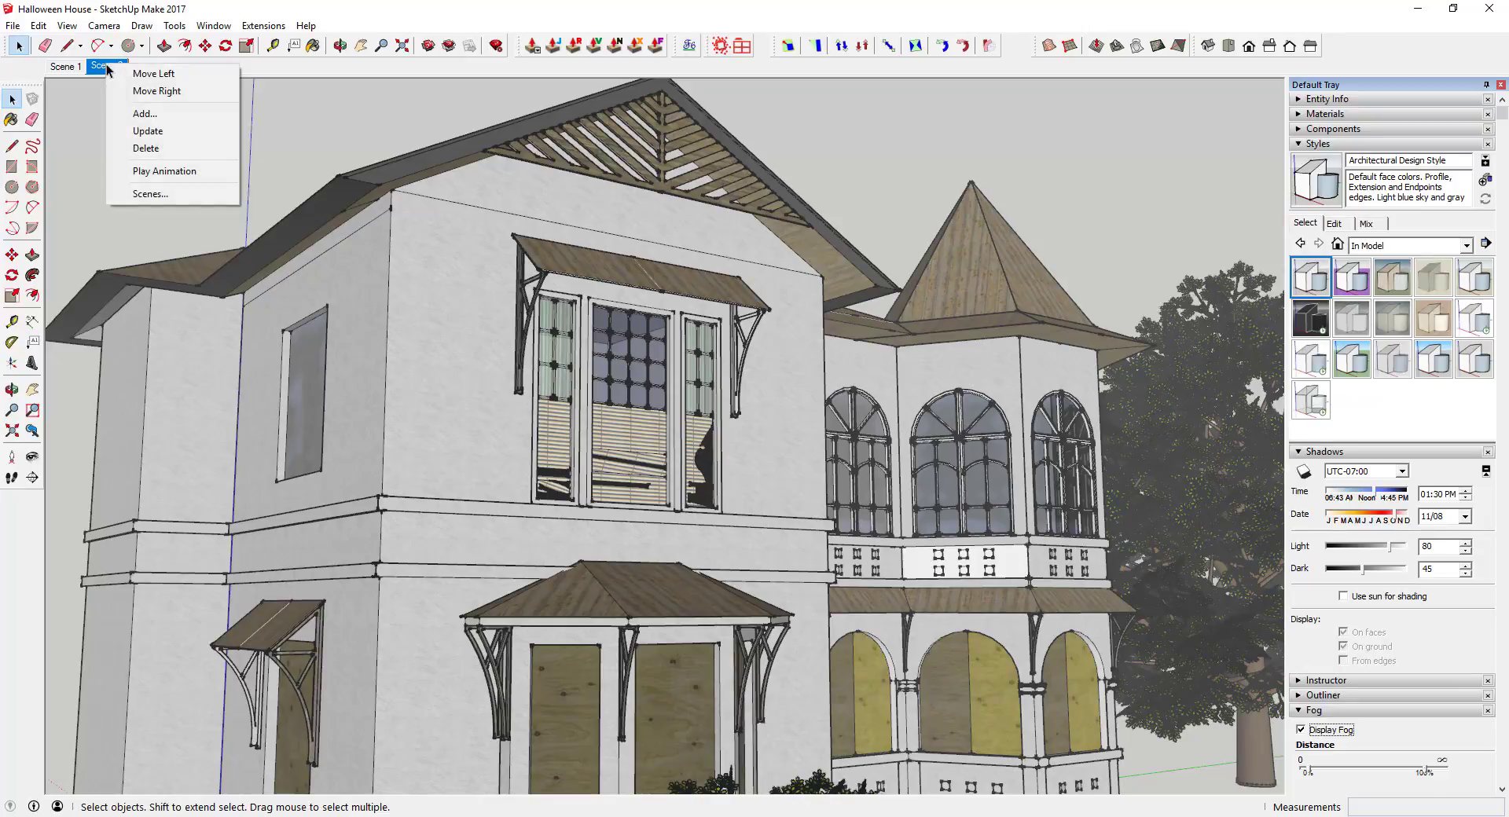
click(122, 129)
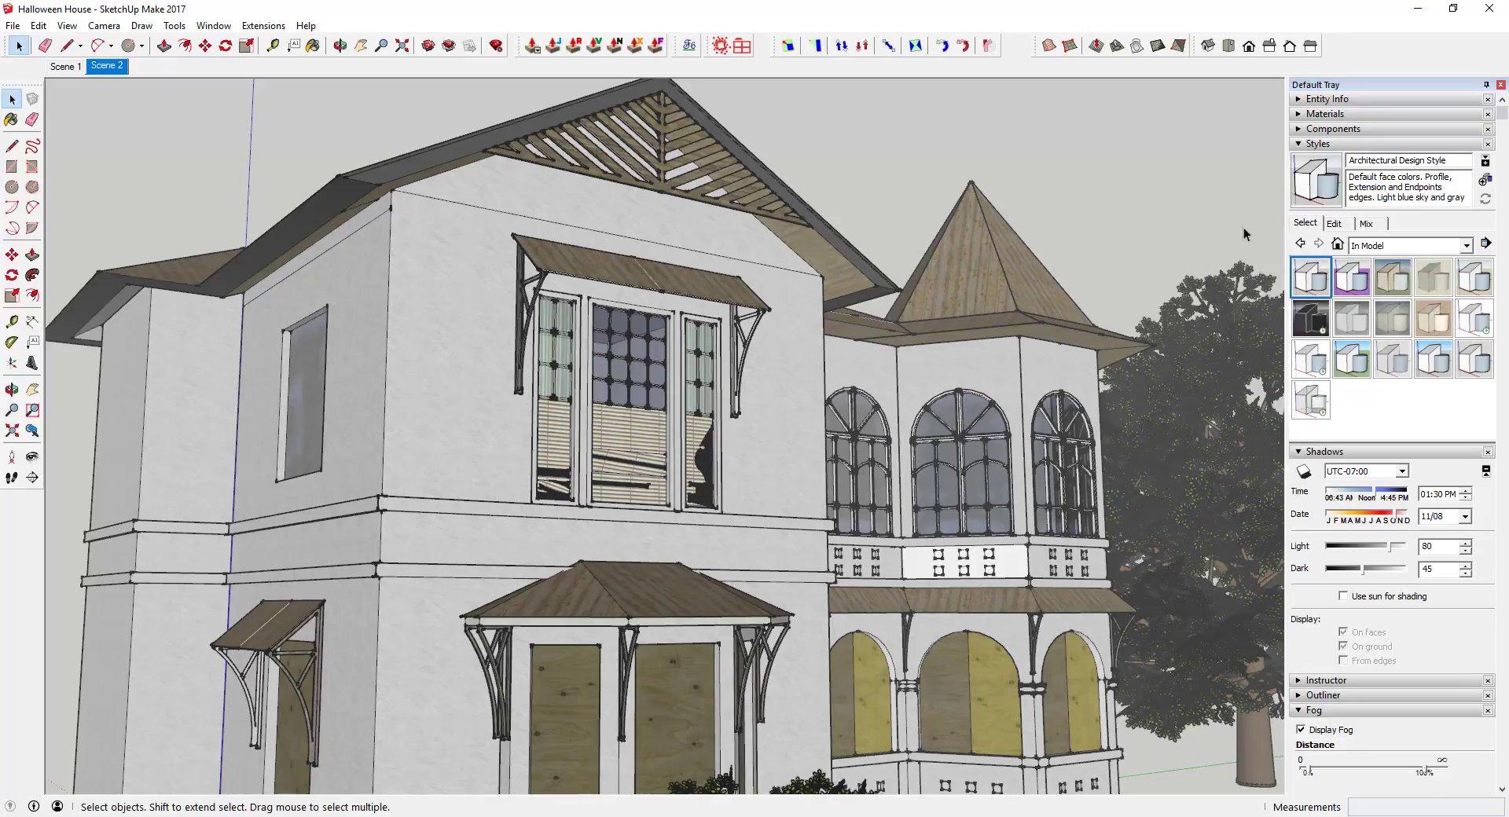
Step: Return to Scene 1 of the Halloween House and switch to the Living Room model
click(62, 68)
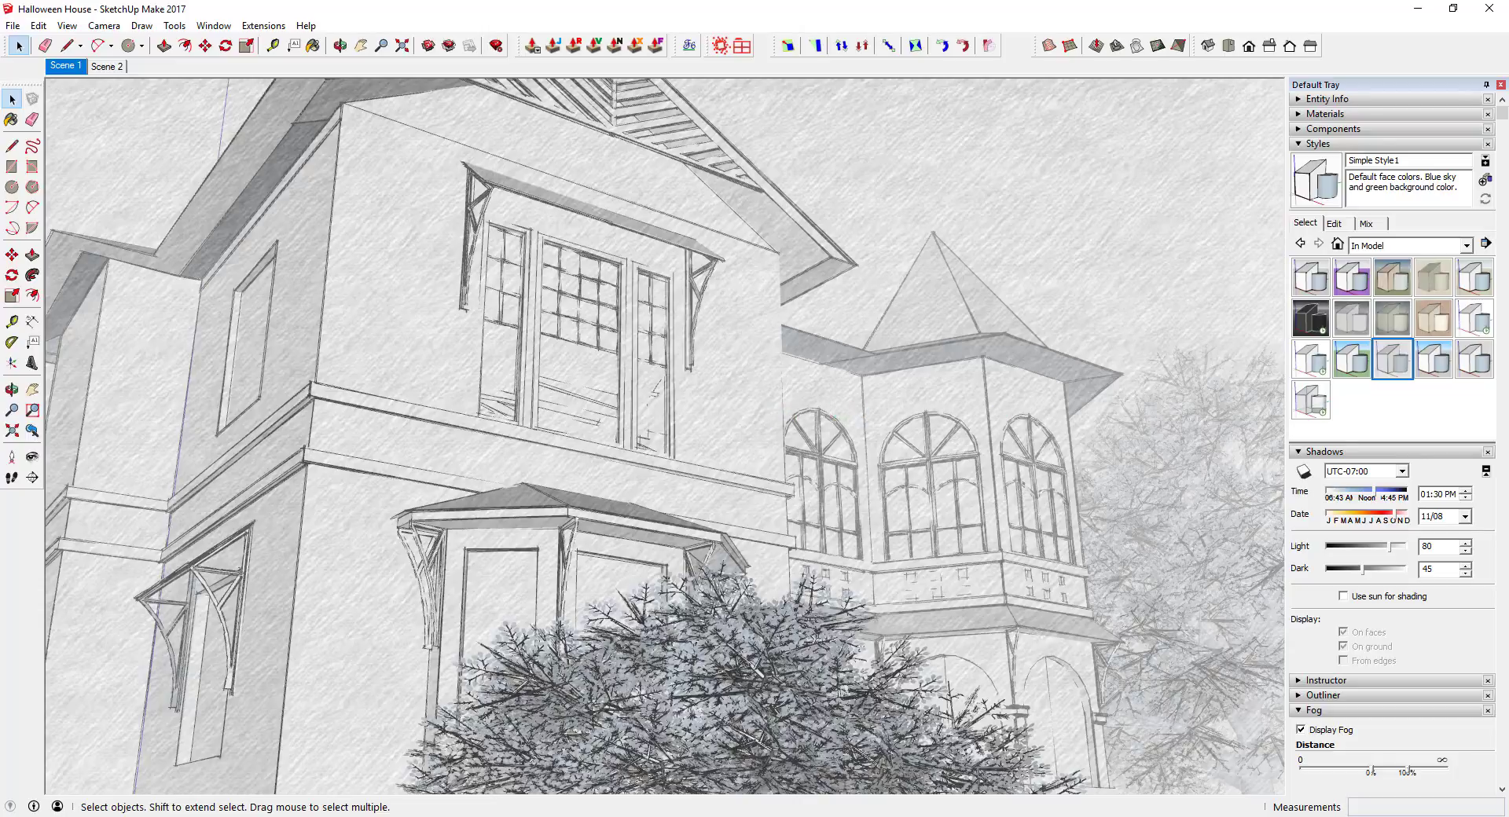
mouse_move(881, 814)
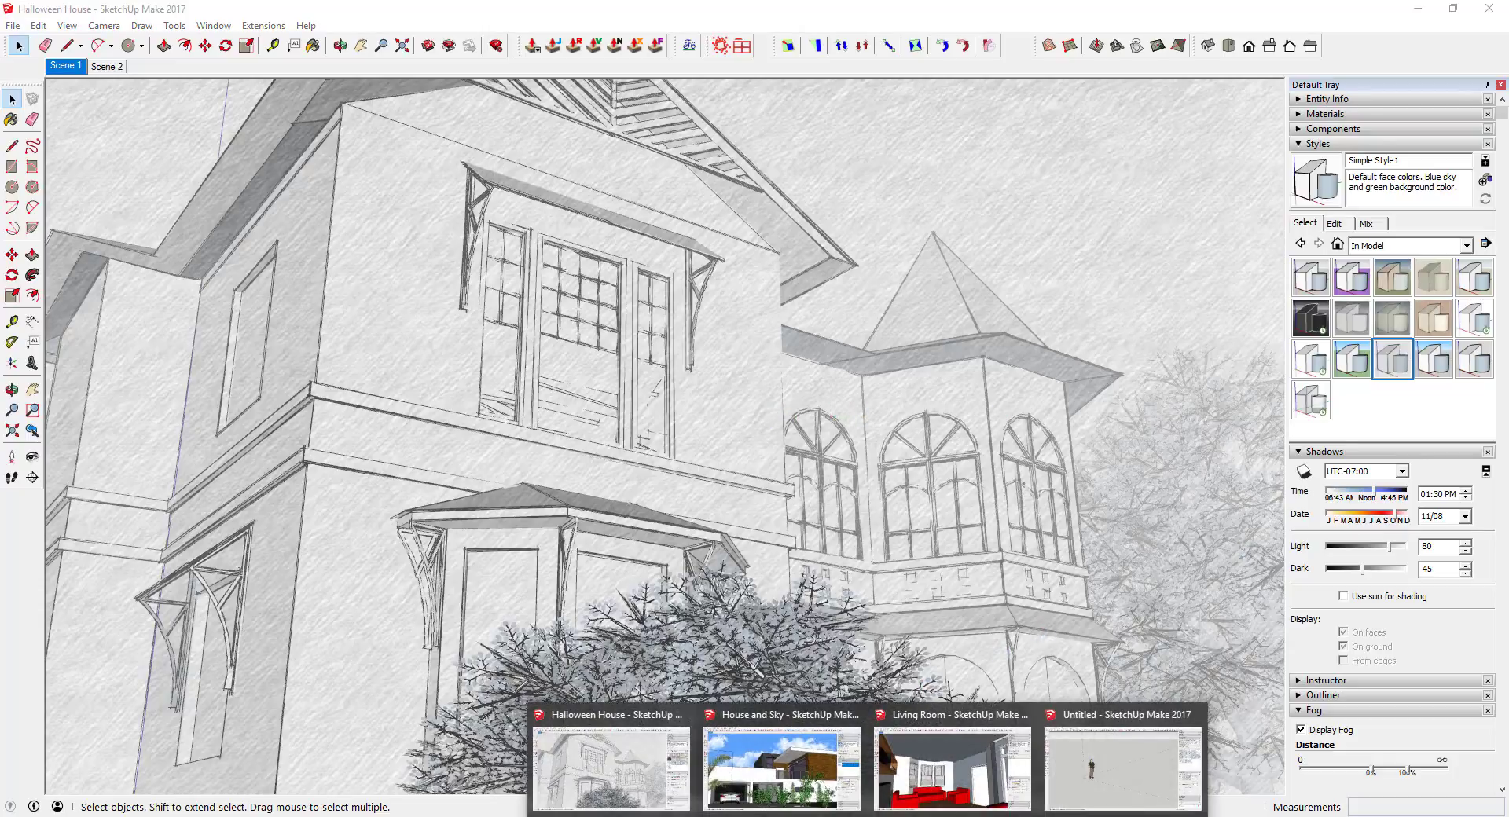
click(1029, 756)
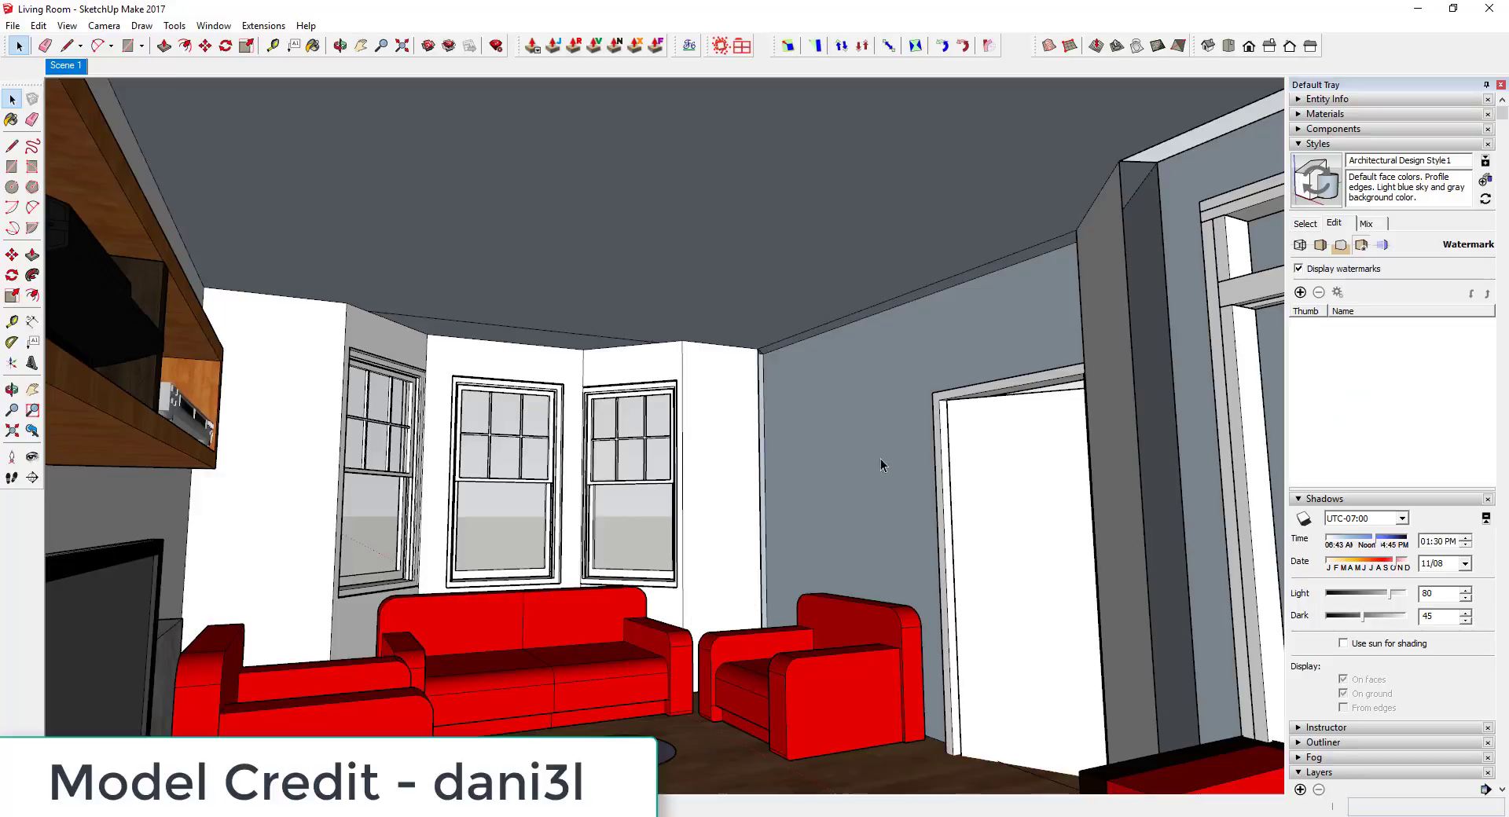
Step: Examine the exterior of the Living Room model from outside and above, and return to Scene 1
scroll(861, 481, up, 5)
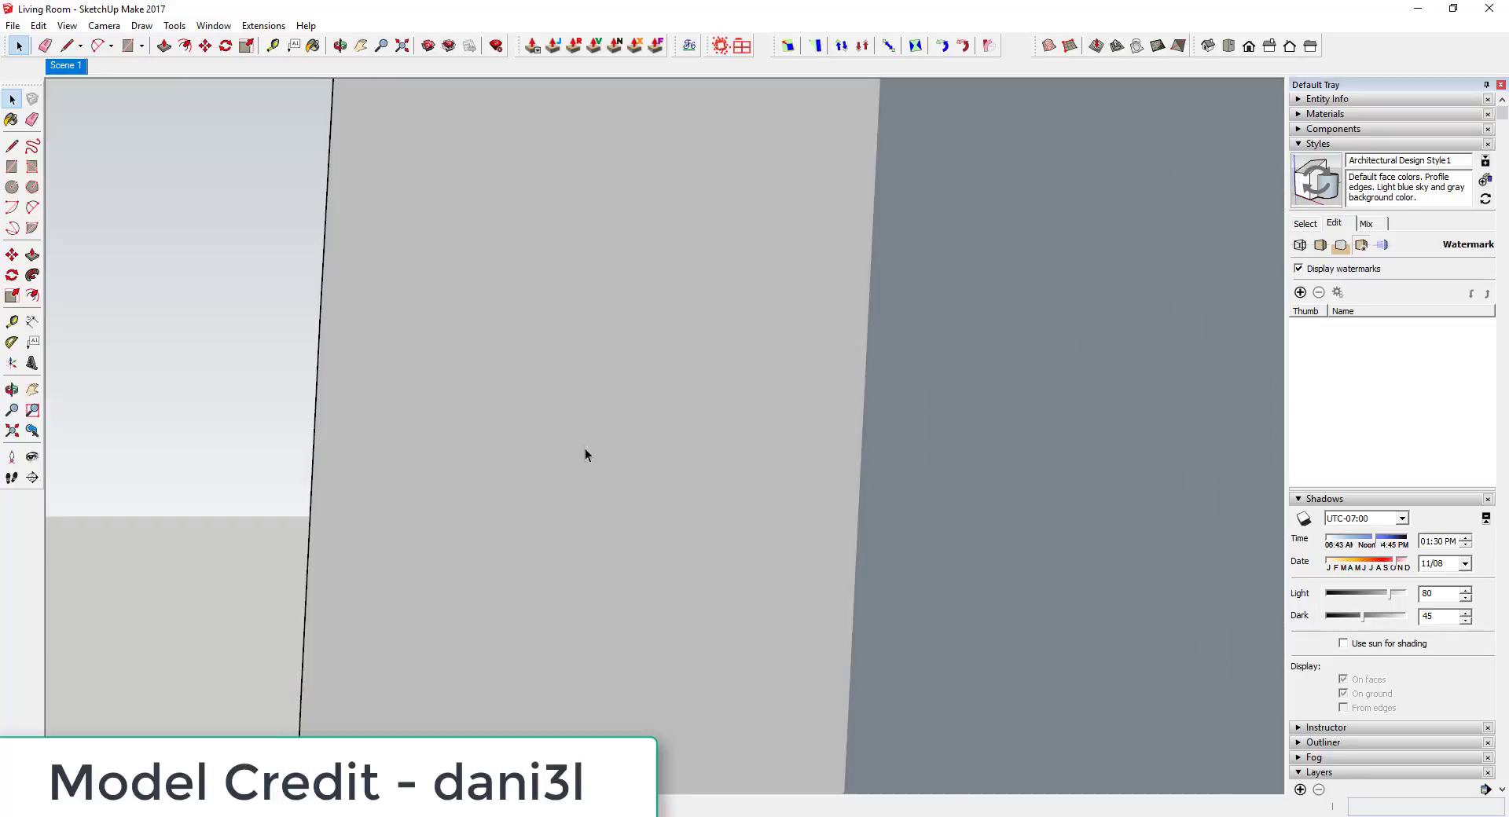
scroll(709, 440, up, 6)
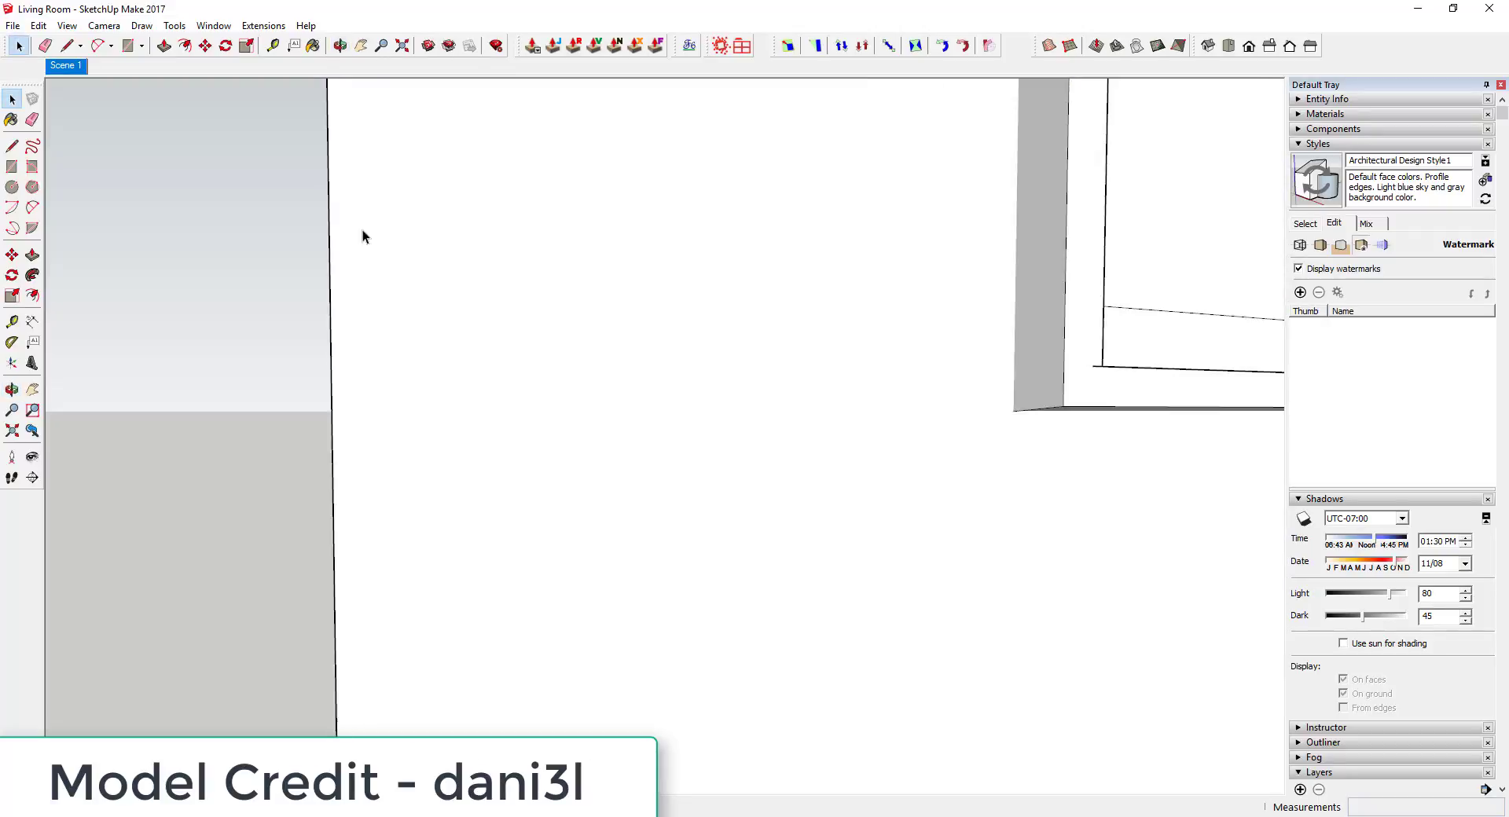
scroll(668, 308, down, 5)
middle_drag(668, 354, 707, 481)
scroll(614, 229, down, 4)
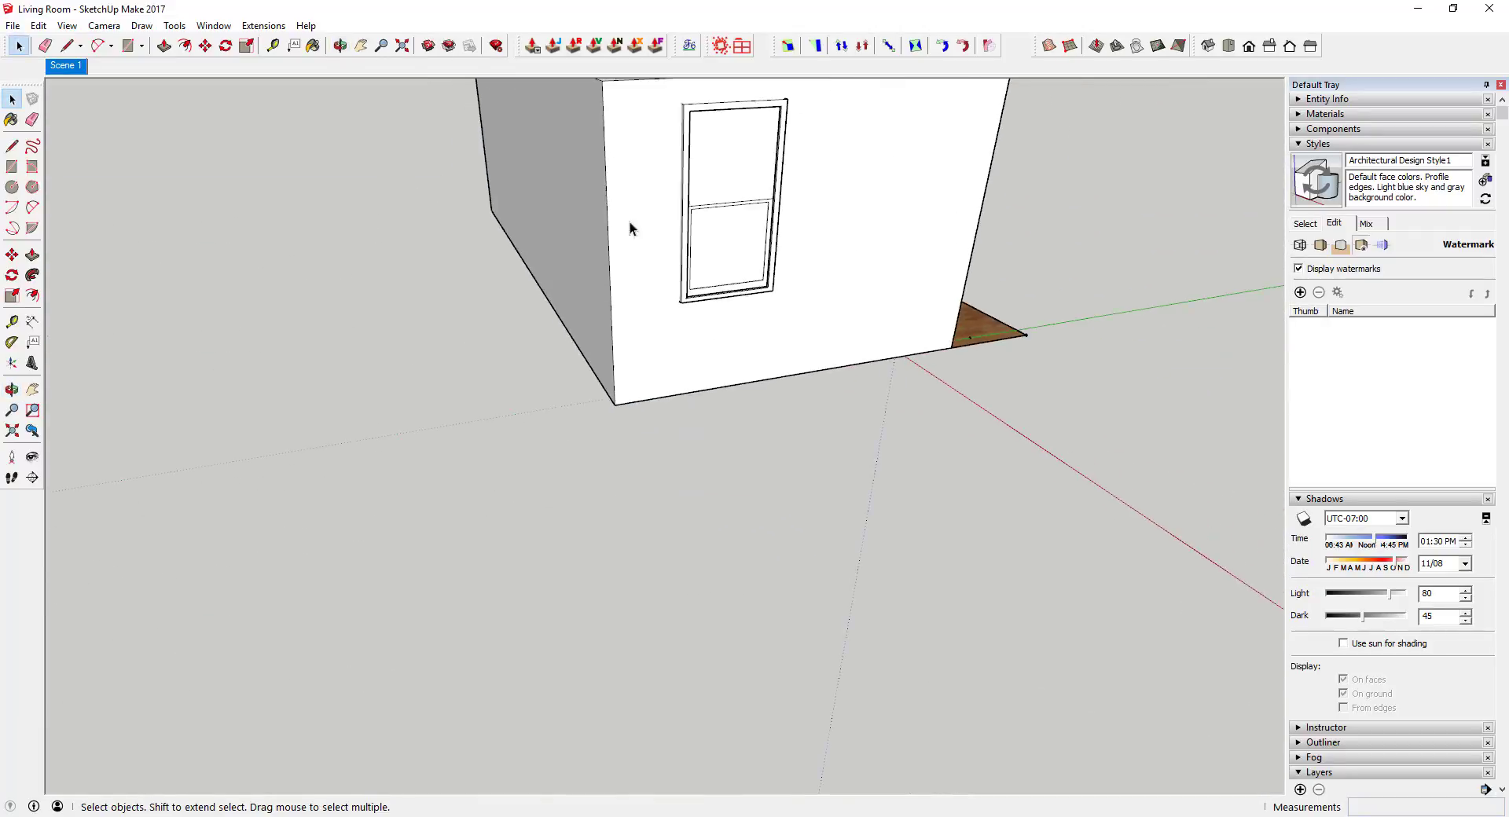
scroll(717, 135, up, 6)
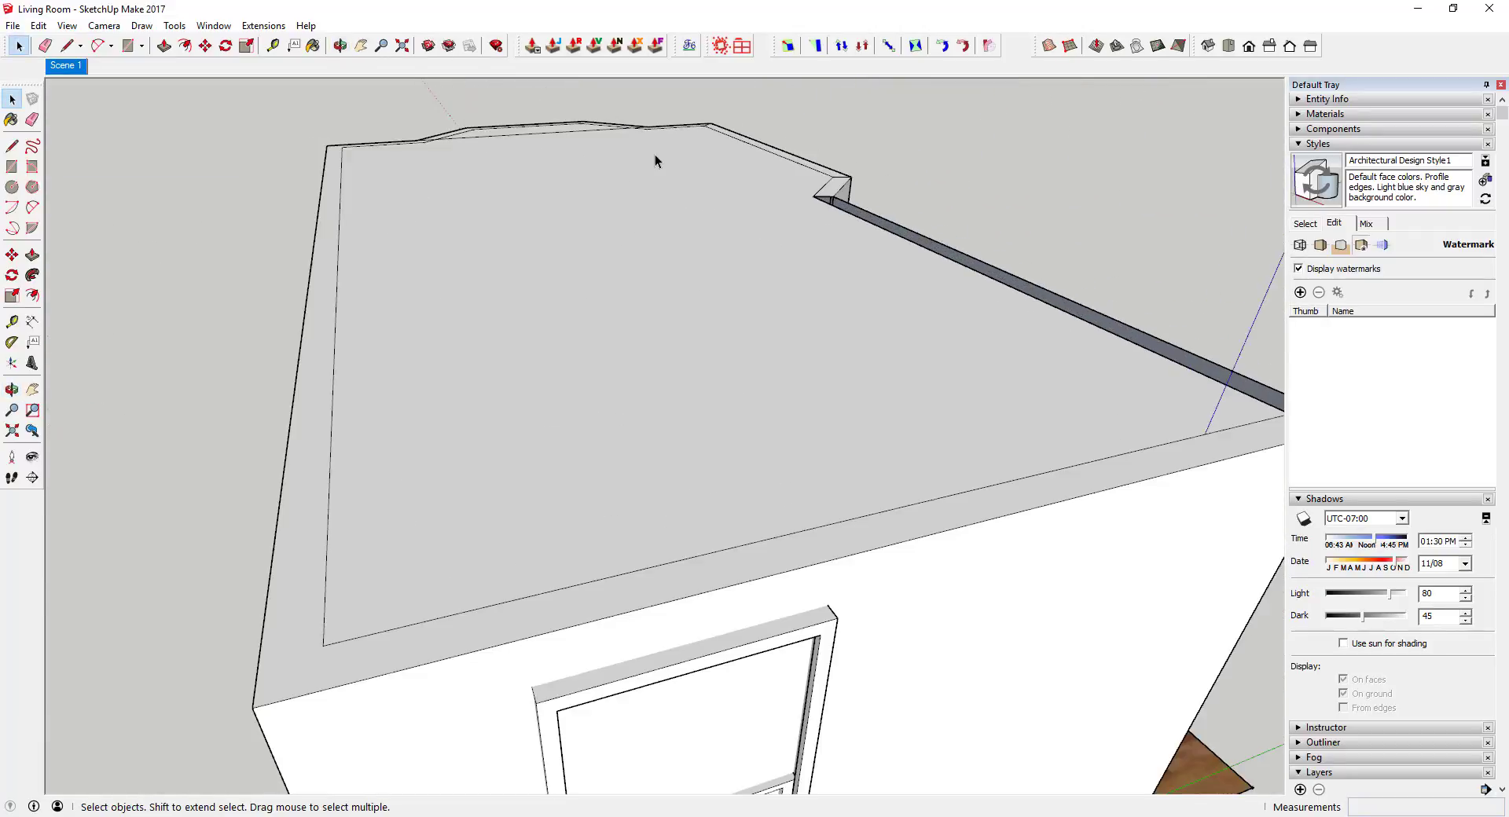
scroll(668, 165, down, 1)
mouse_move(698, 177)
middle_down()
mouse_move(606, 212)
mouse_move(243, 176)
mouse_move(802, 209)
mouse_move(784, 233)
mouse_move(408, 225)
mouse_move(781, 225)
mouse_move(700, 204)
middle_up()
click(67, 66)
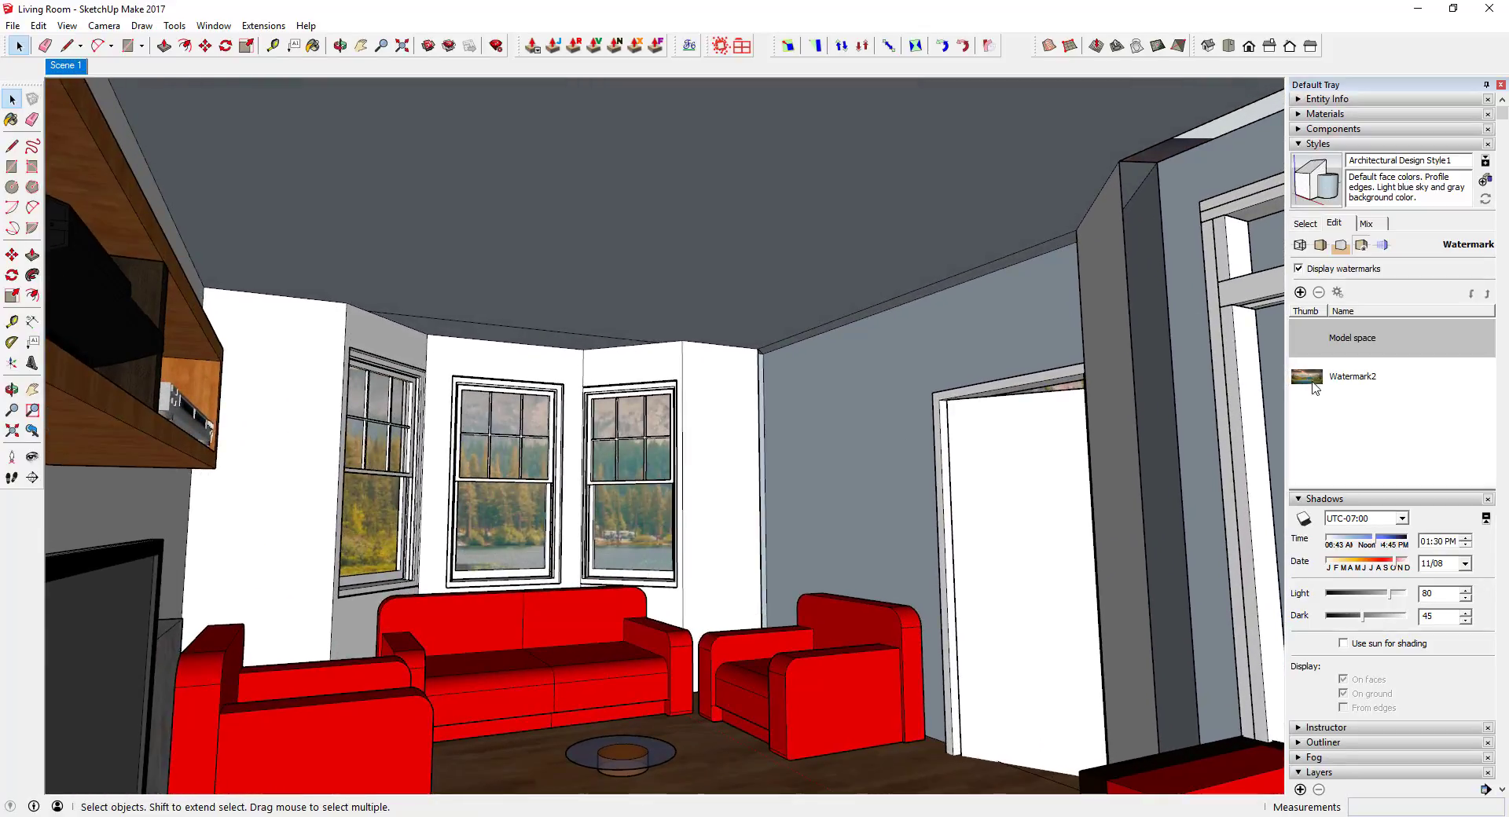
Step: Turn off the watermark display and erase the stray ceiling edge above the bay windows
click(1299, 268)
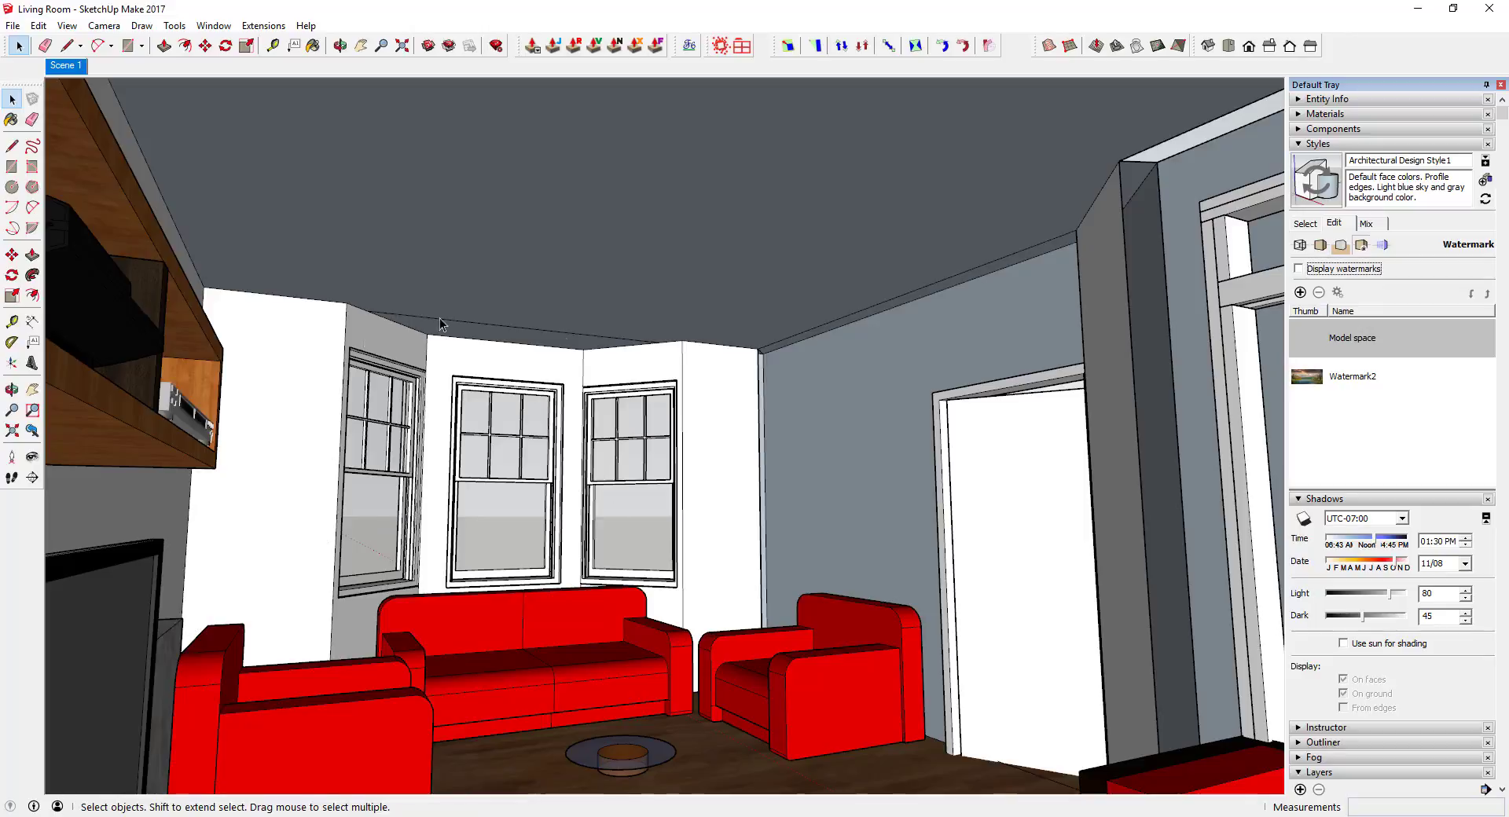
click(563, 334)
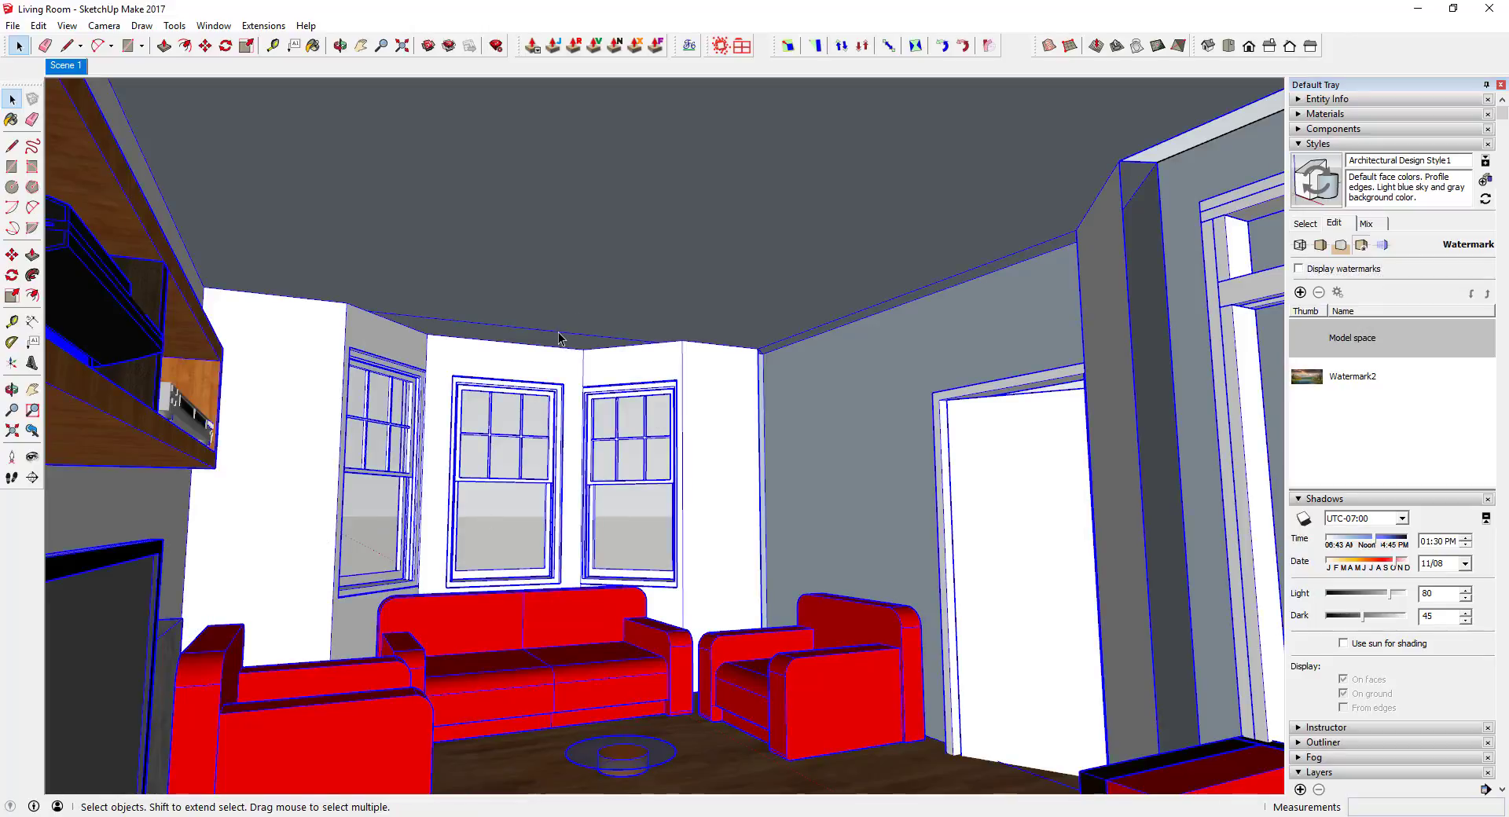
key(e)
click(554, 333)
key(space)
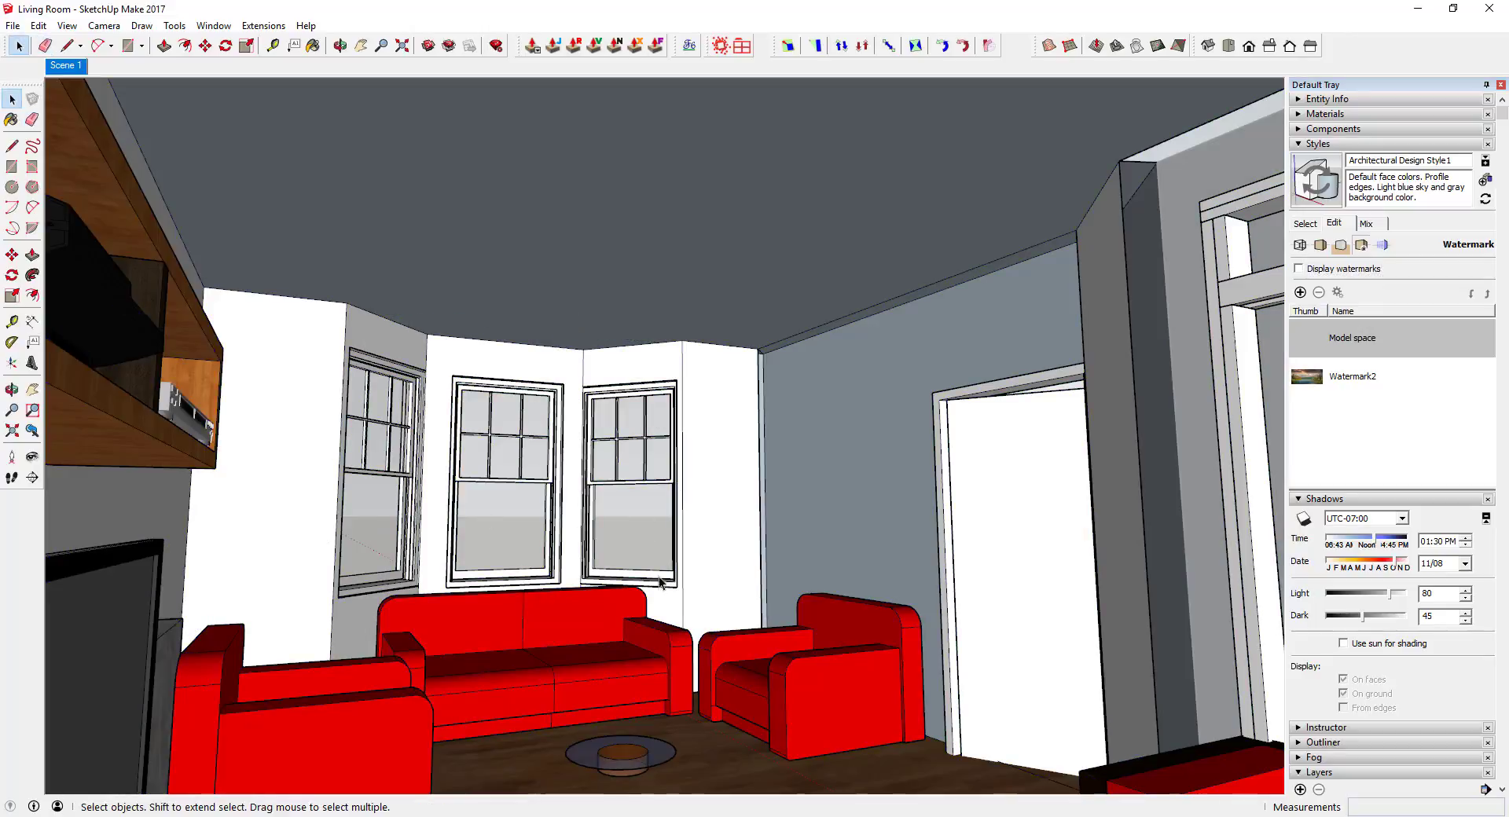
click(583, 638)
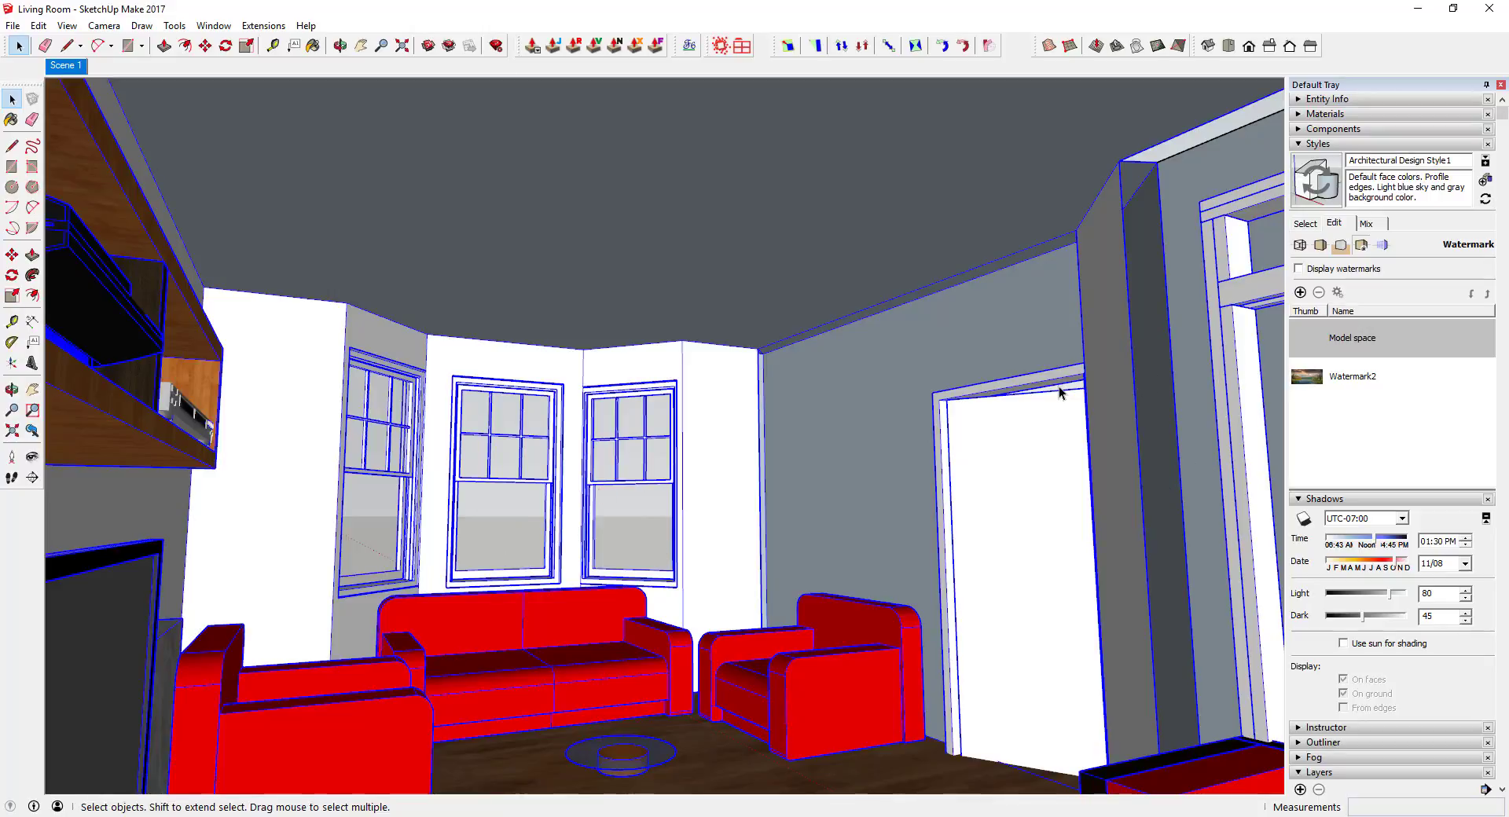
key(Escape)
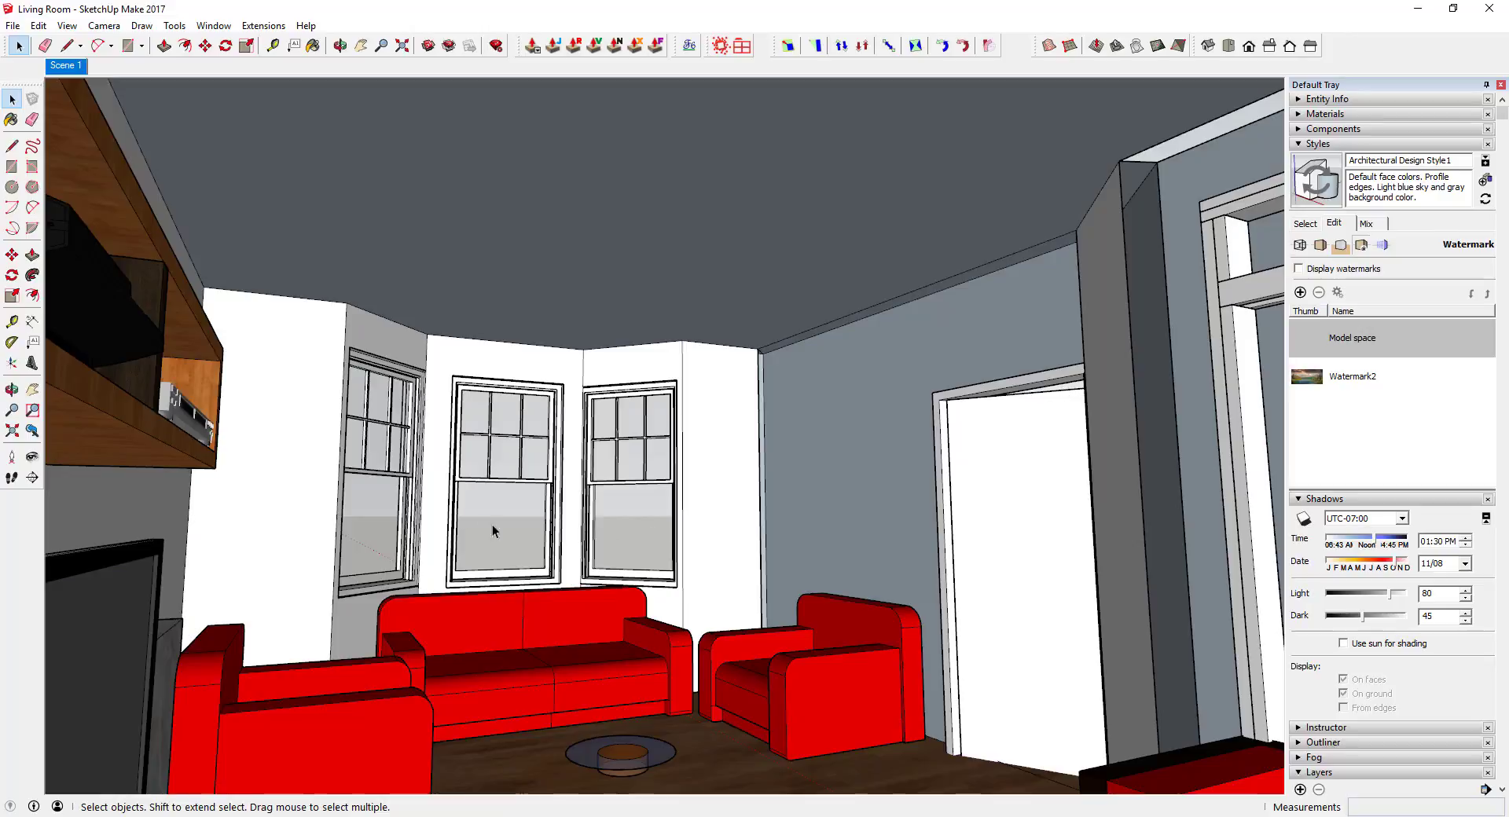
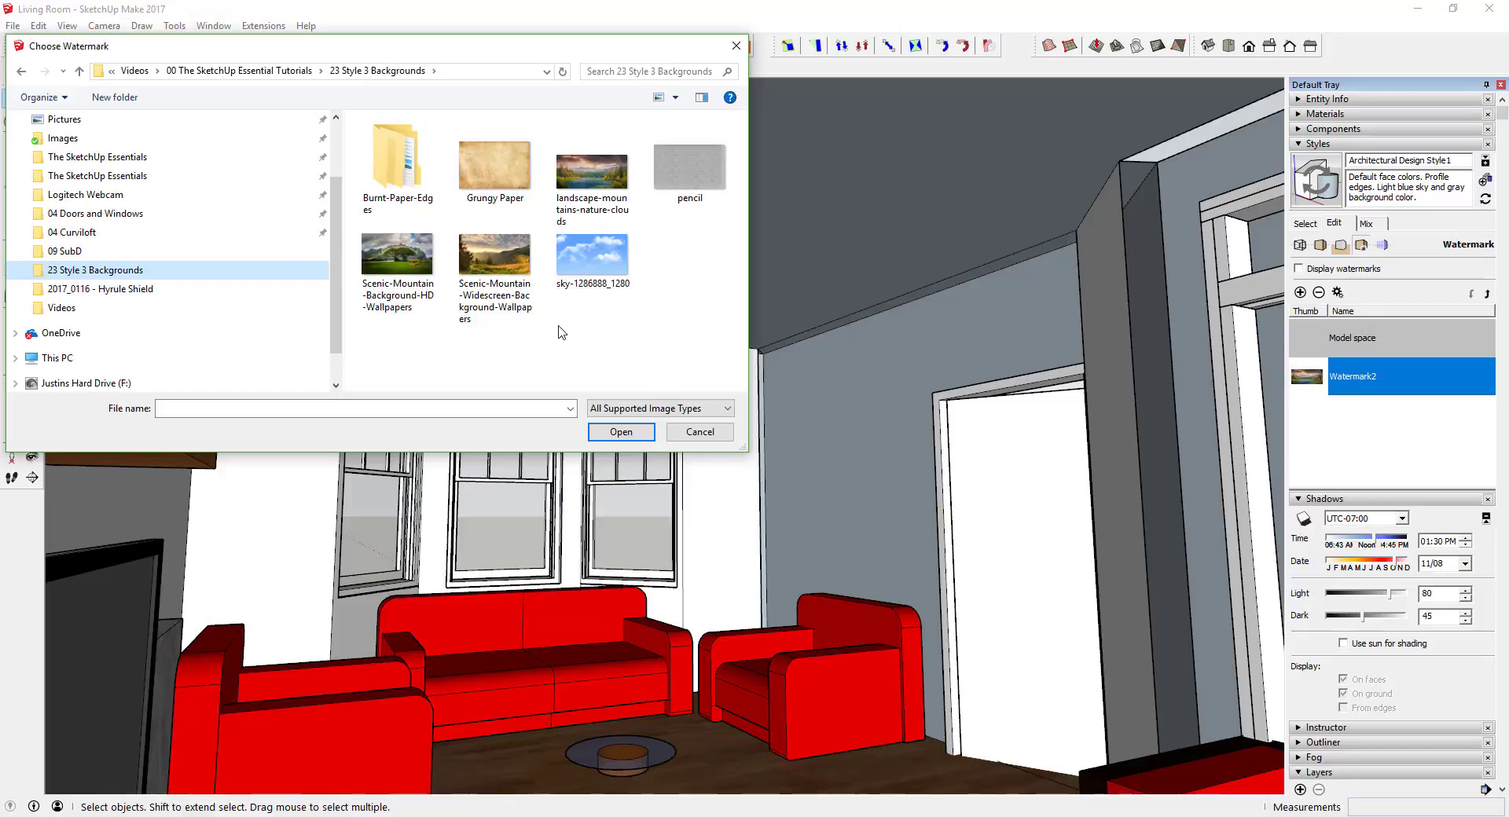
Step: Preview the landscape-mountains-nature-clouds image full size from the watermark file chooser, and close the preview
right_click(596, 178)
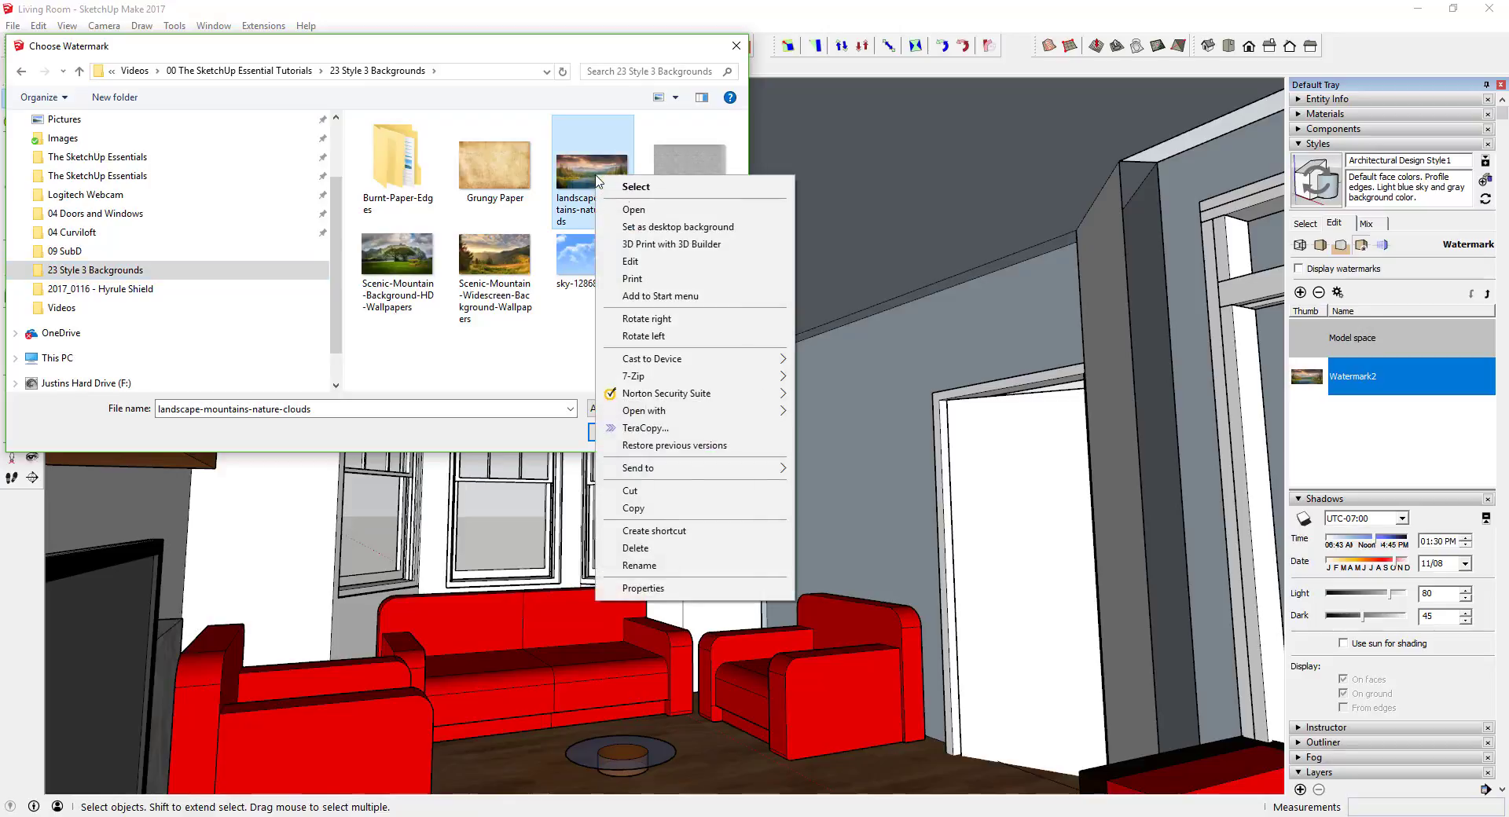
click(629, 211)
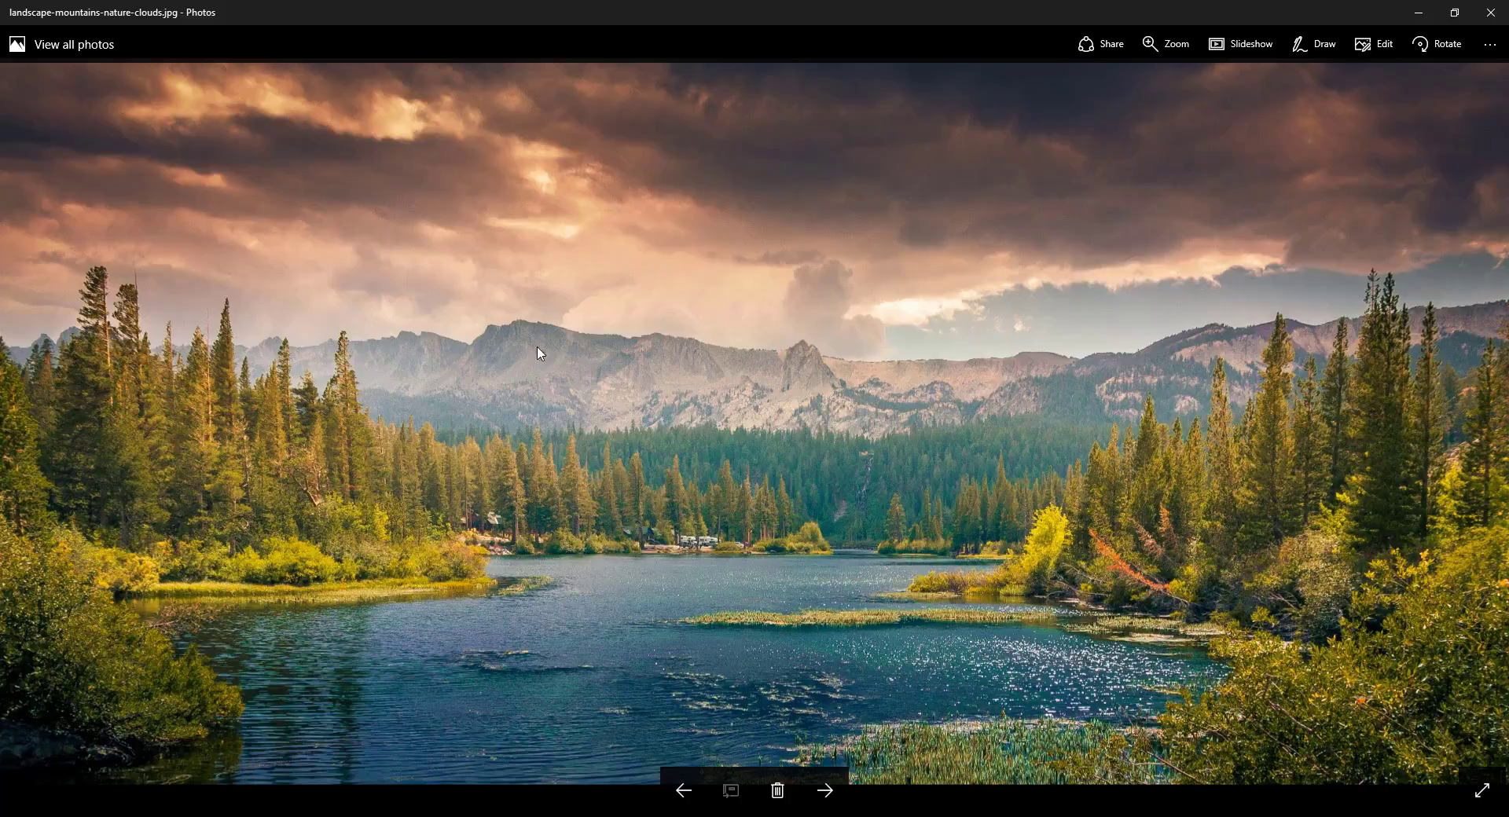
click(1491, 13)
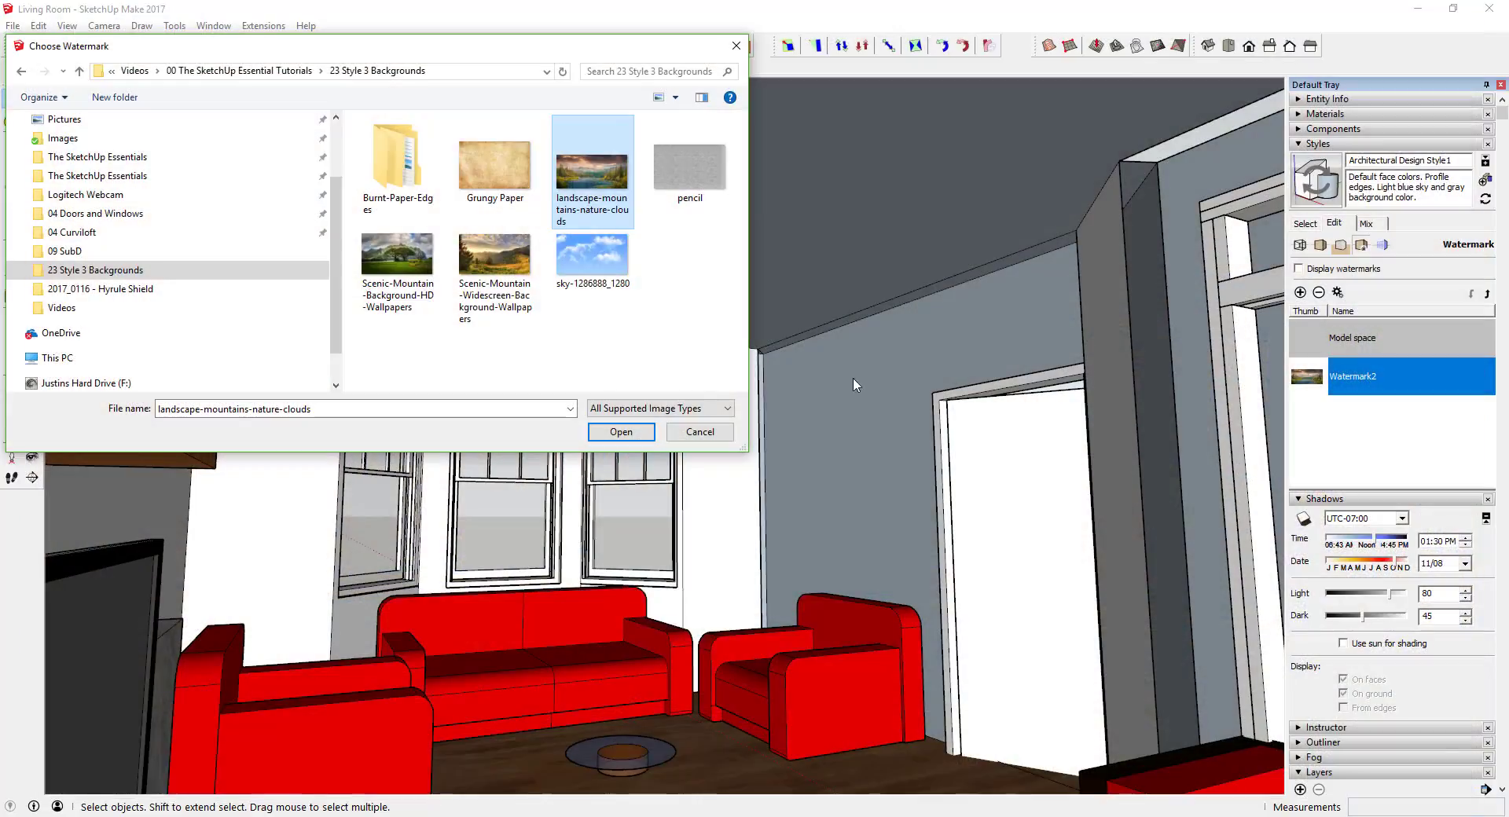
Step: Add landscape-mountains-nature-clouds as a background watermark with full image blend, stretched to fit the screen with the aspect ratio unlocked
double_click(578, 184)
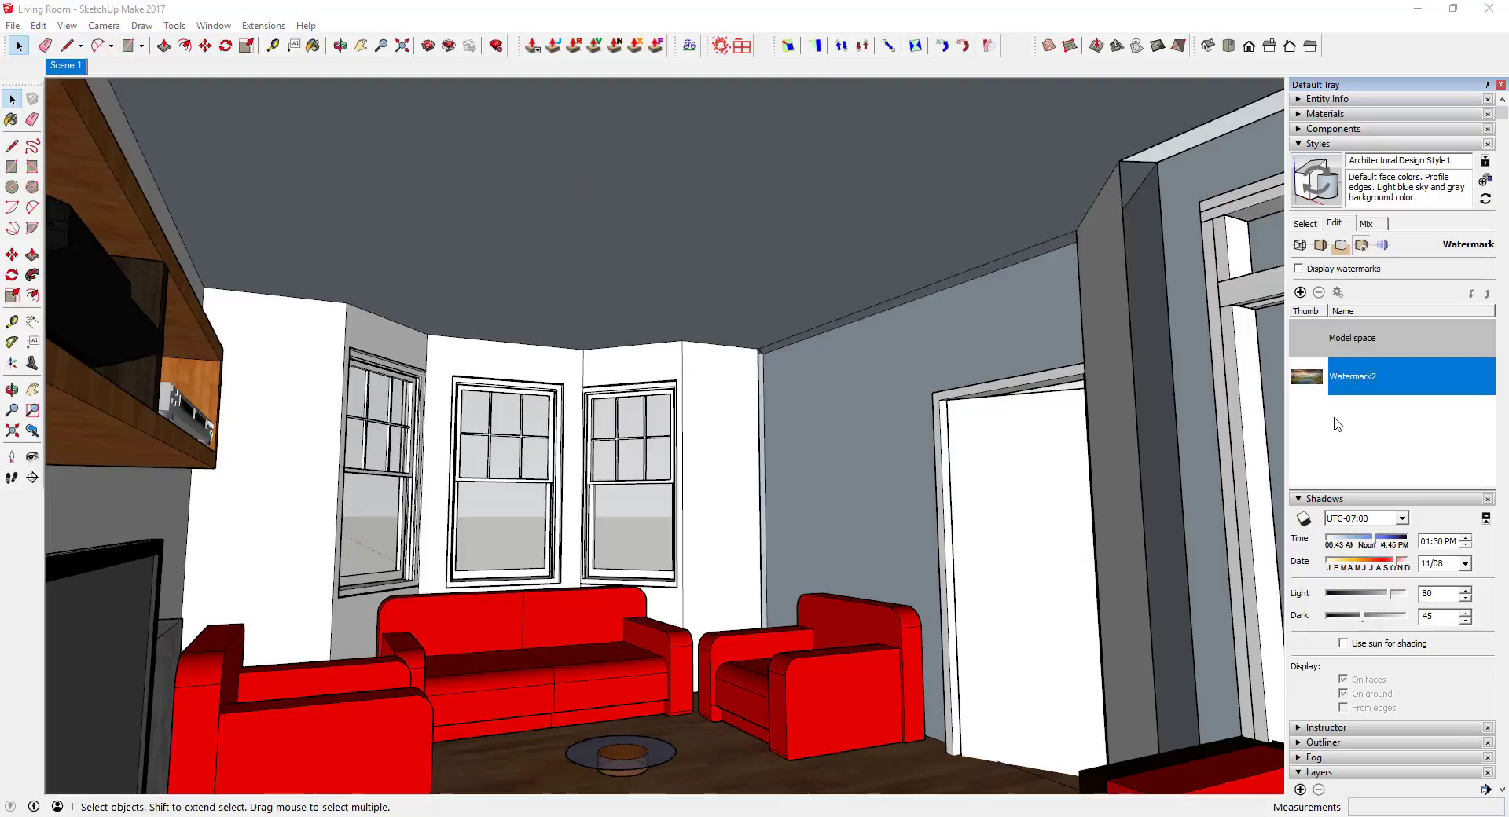
click(733, 421)
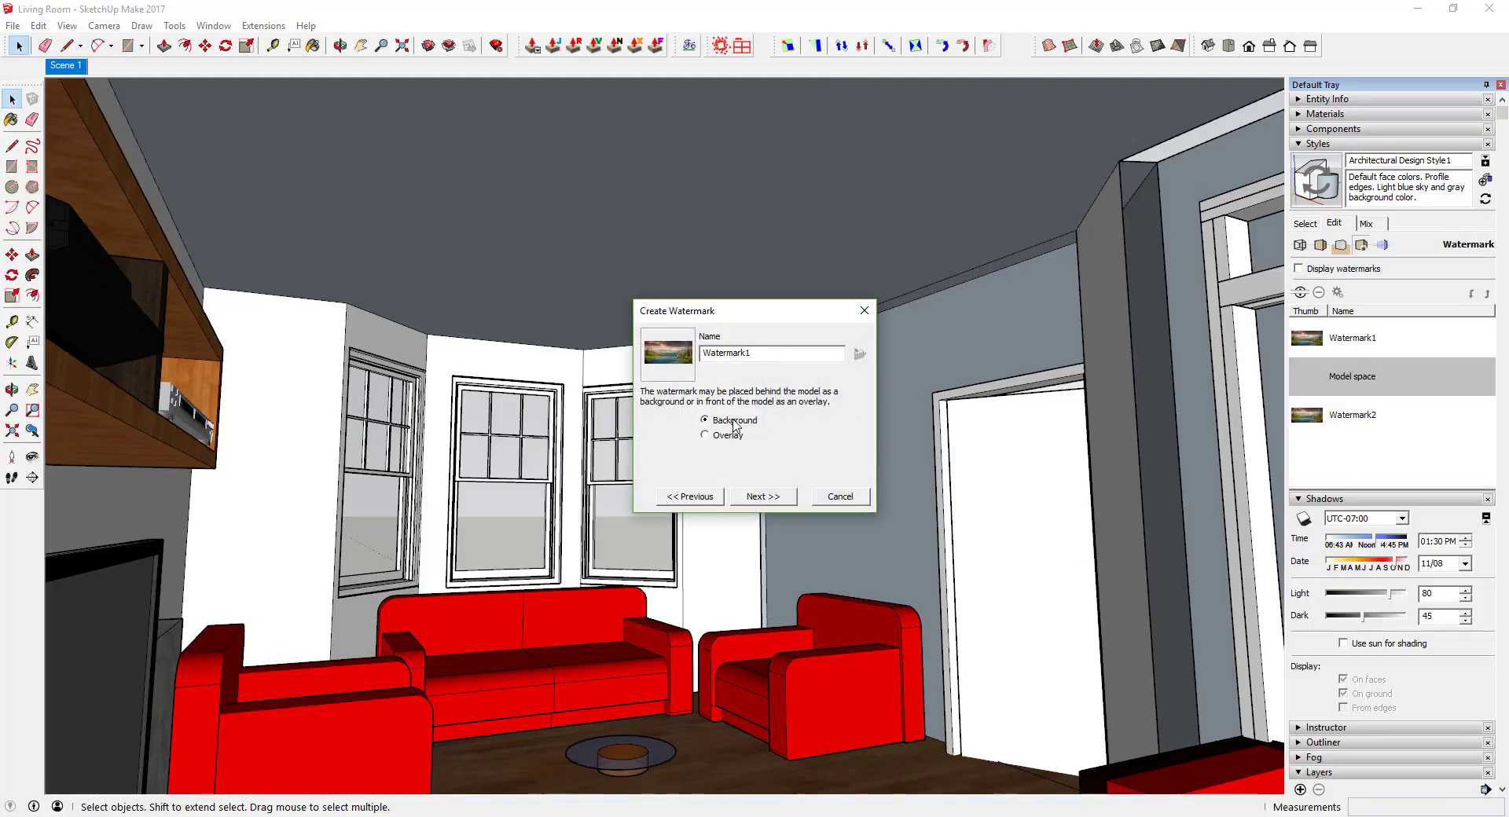
click(762, 499)
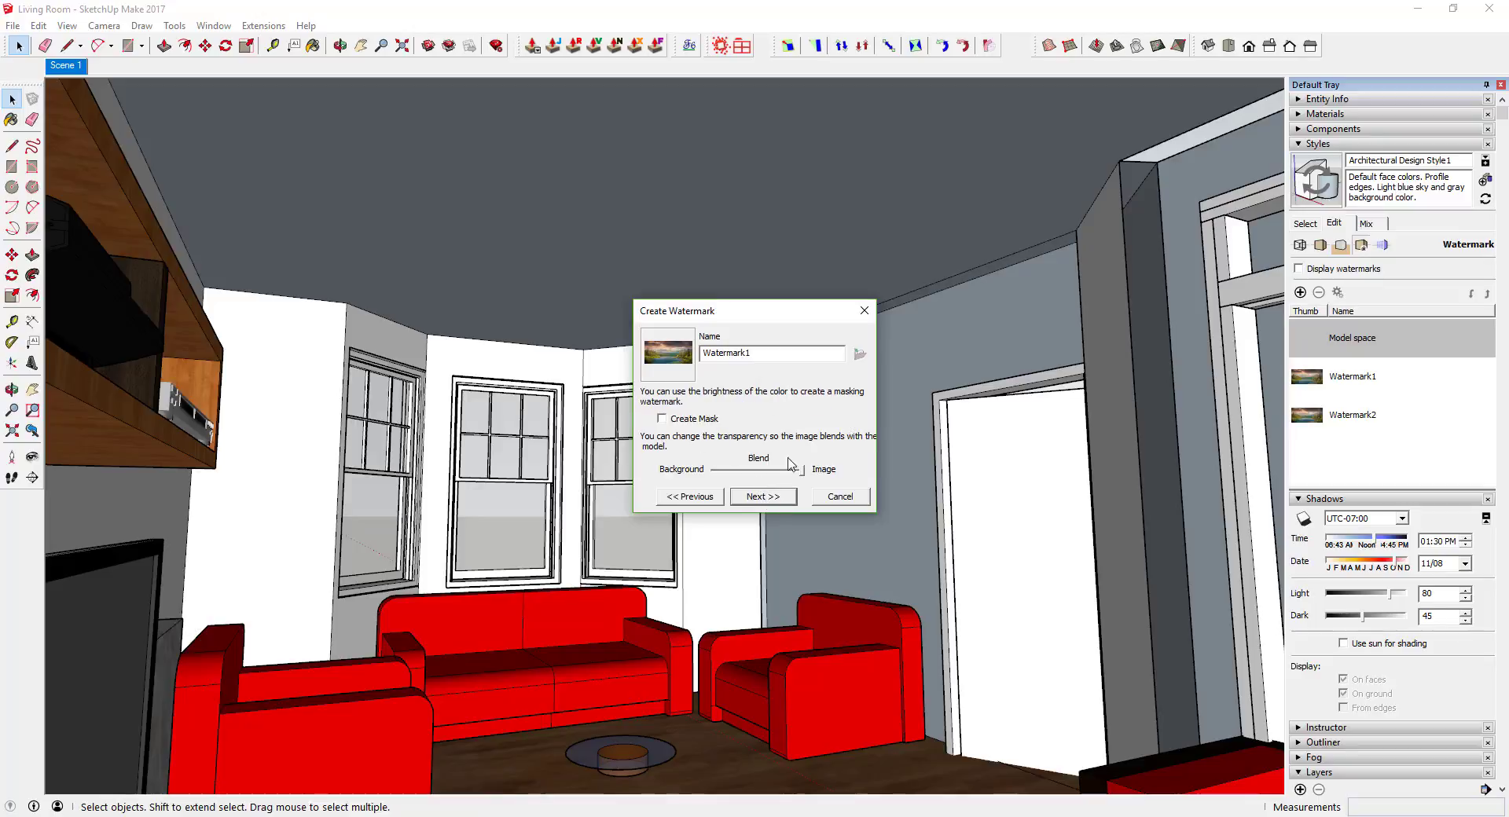
click(763, 499)
click(795, 414)
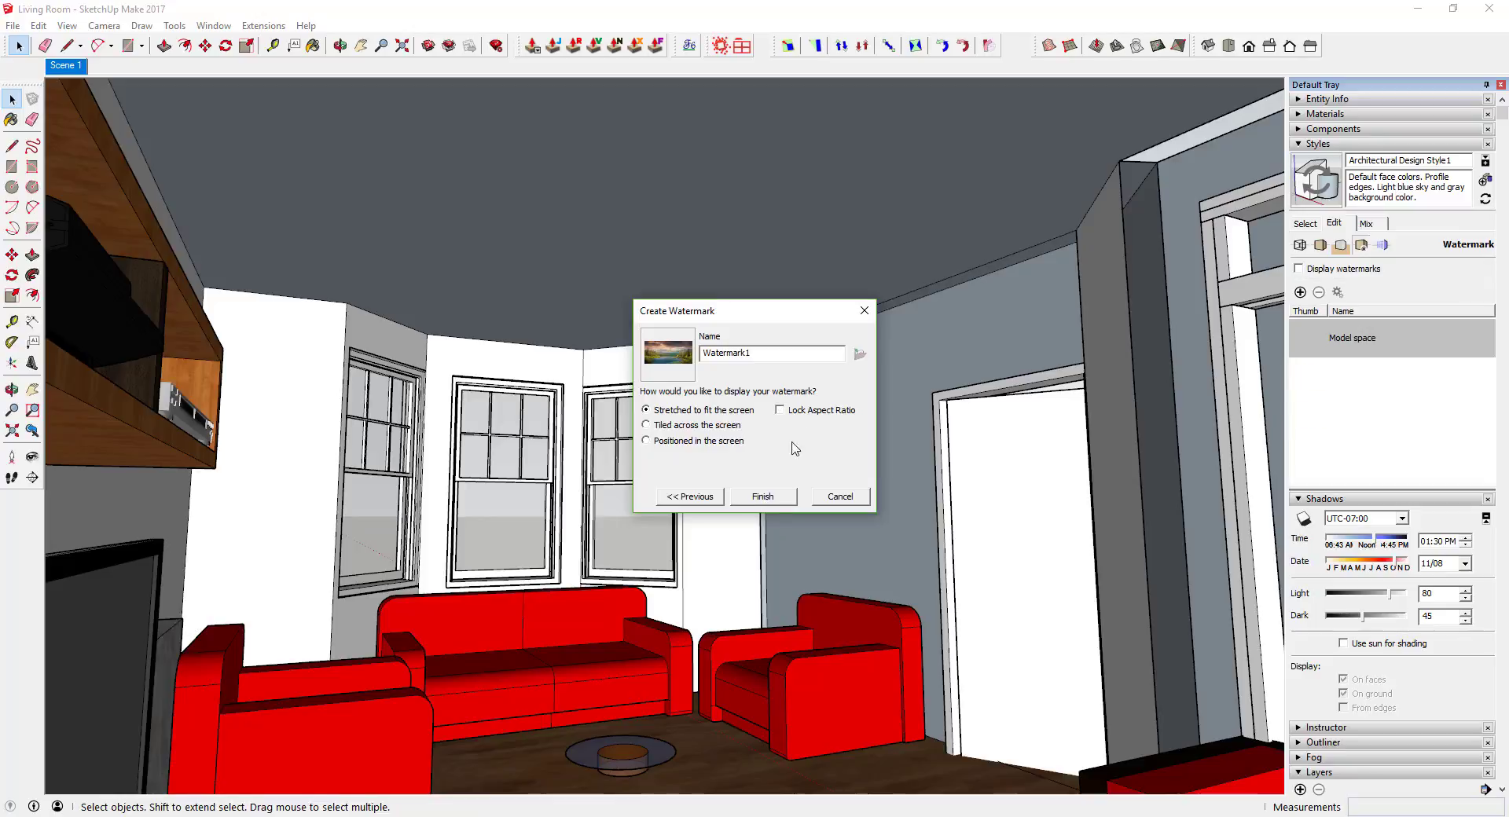
click(761, 499)
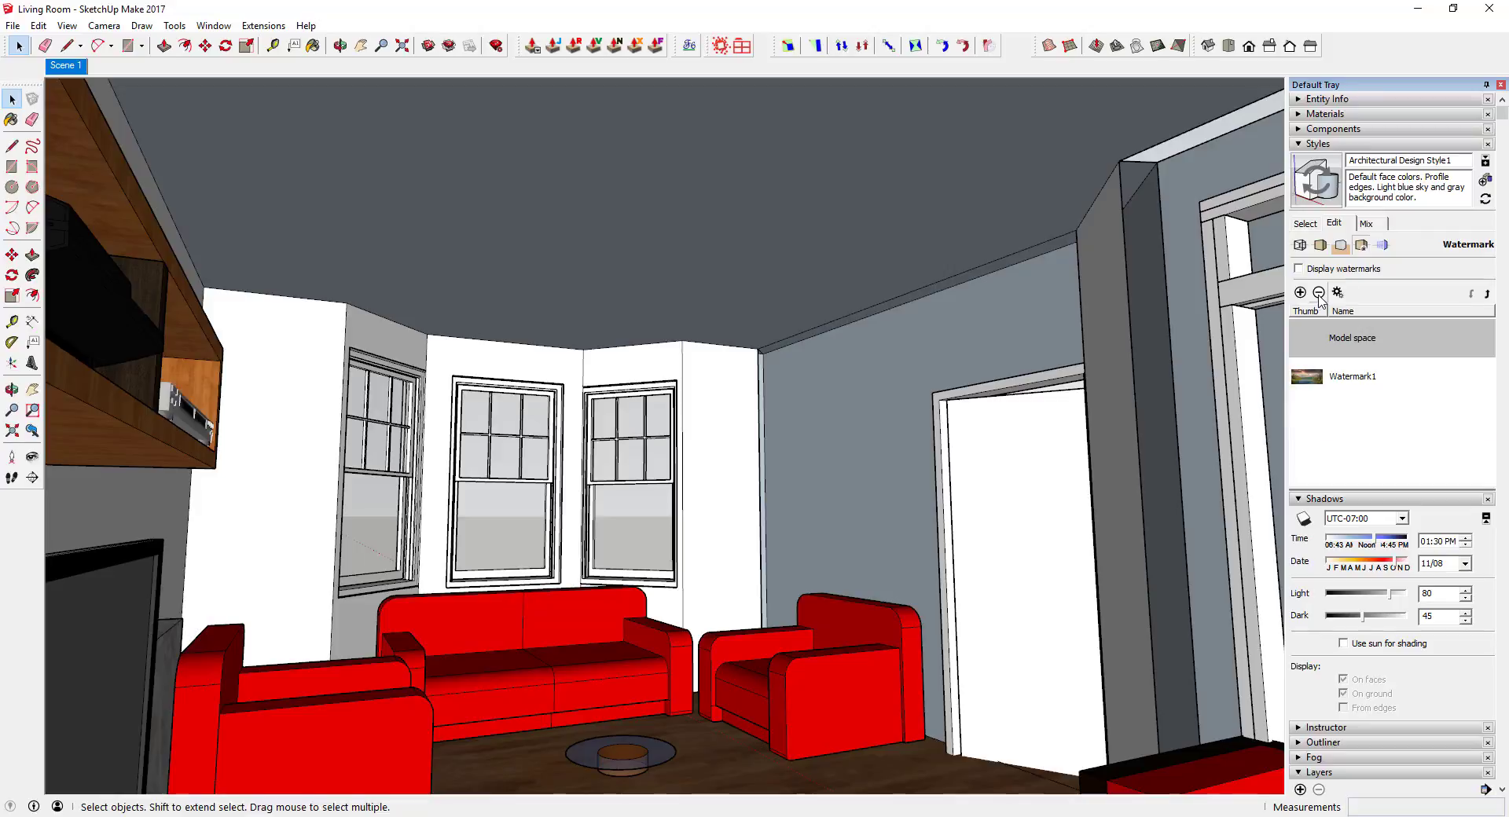
Step: Delete Watermark2 from the style's watermark list
click(1308, 417)
key(Delete)
click(825, 454)
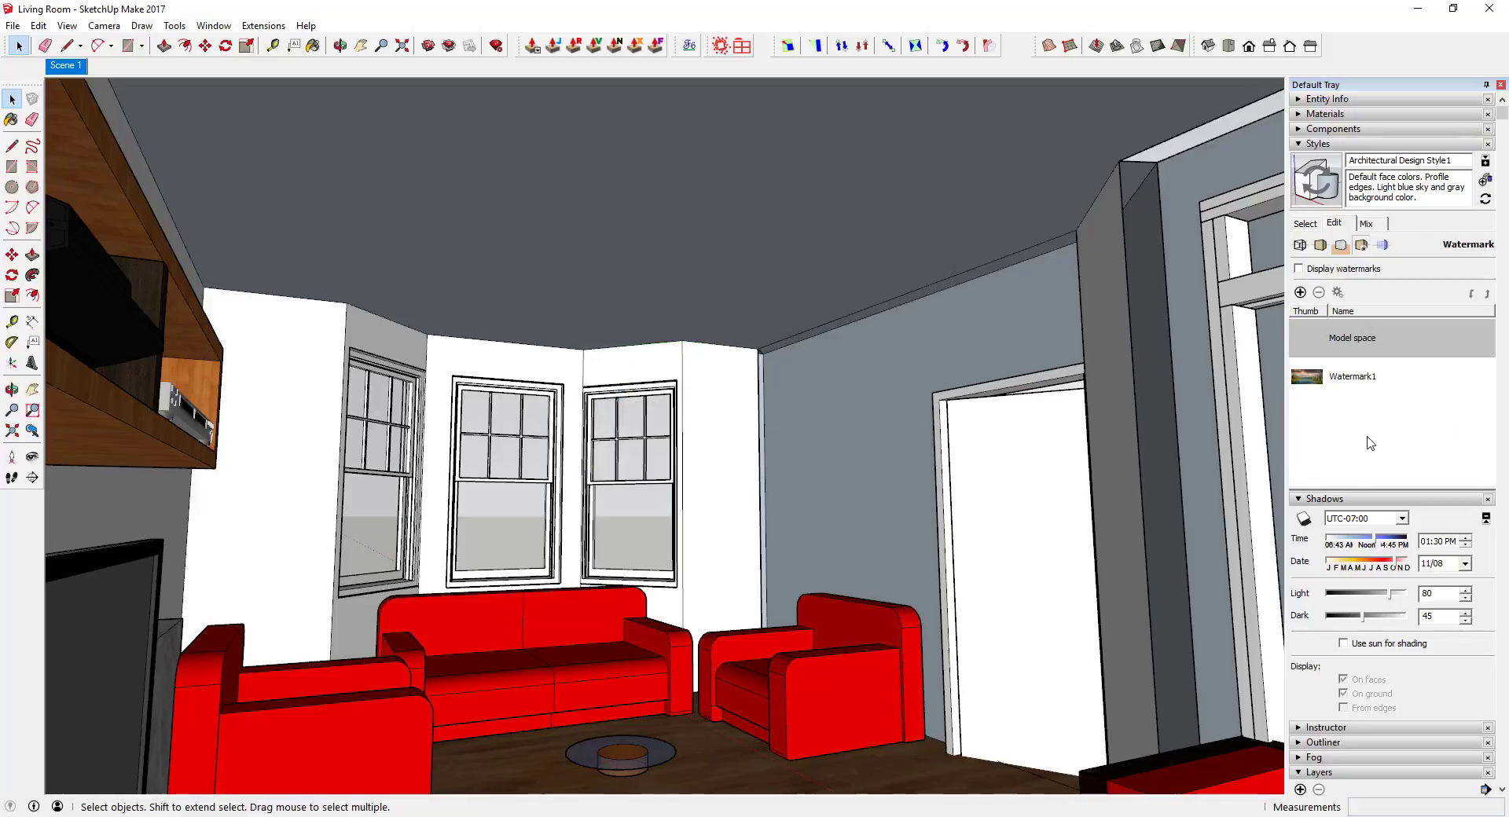
Step: Display the watermarks and use Look Around to check the landscape through the bay windows
click(1297, 269)
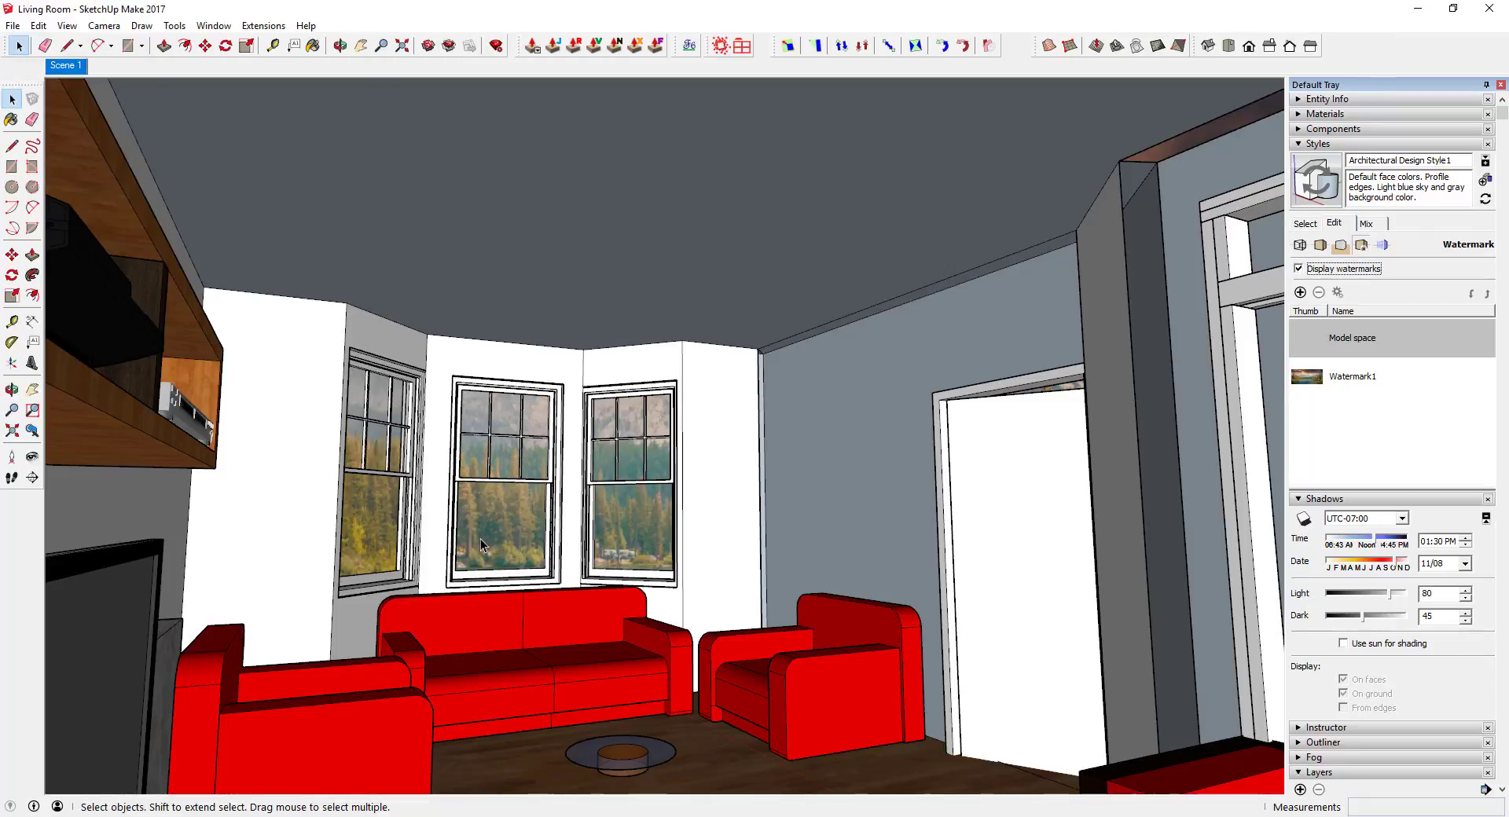
click(32, 456)
drag(524, 592, 489, 595)
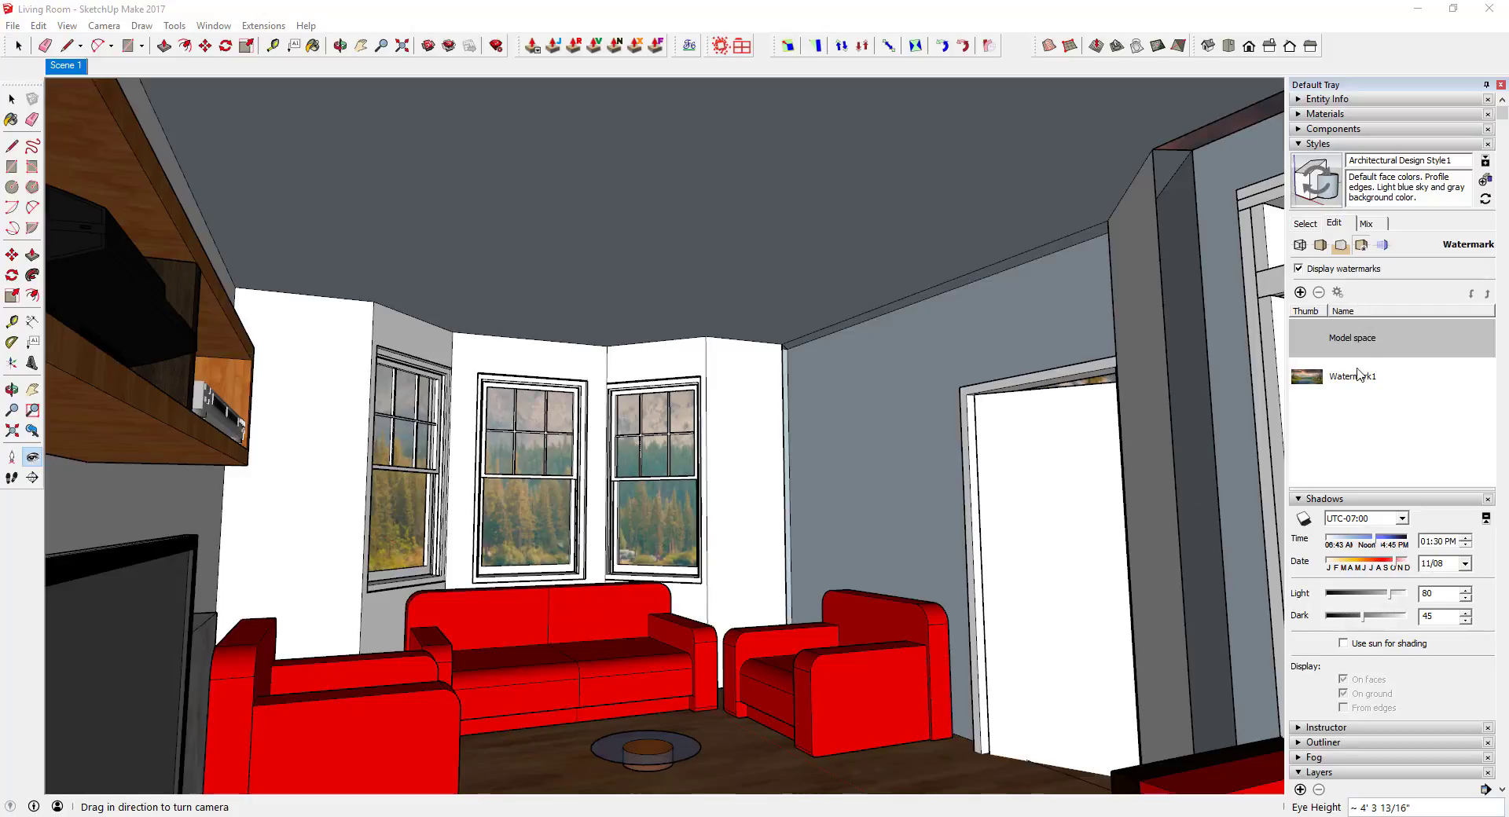
Step: Update Architectural Design Style1 with the watermark changes and list the In Model styles
click(1320, 185)
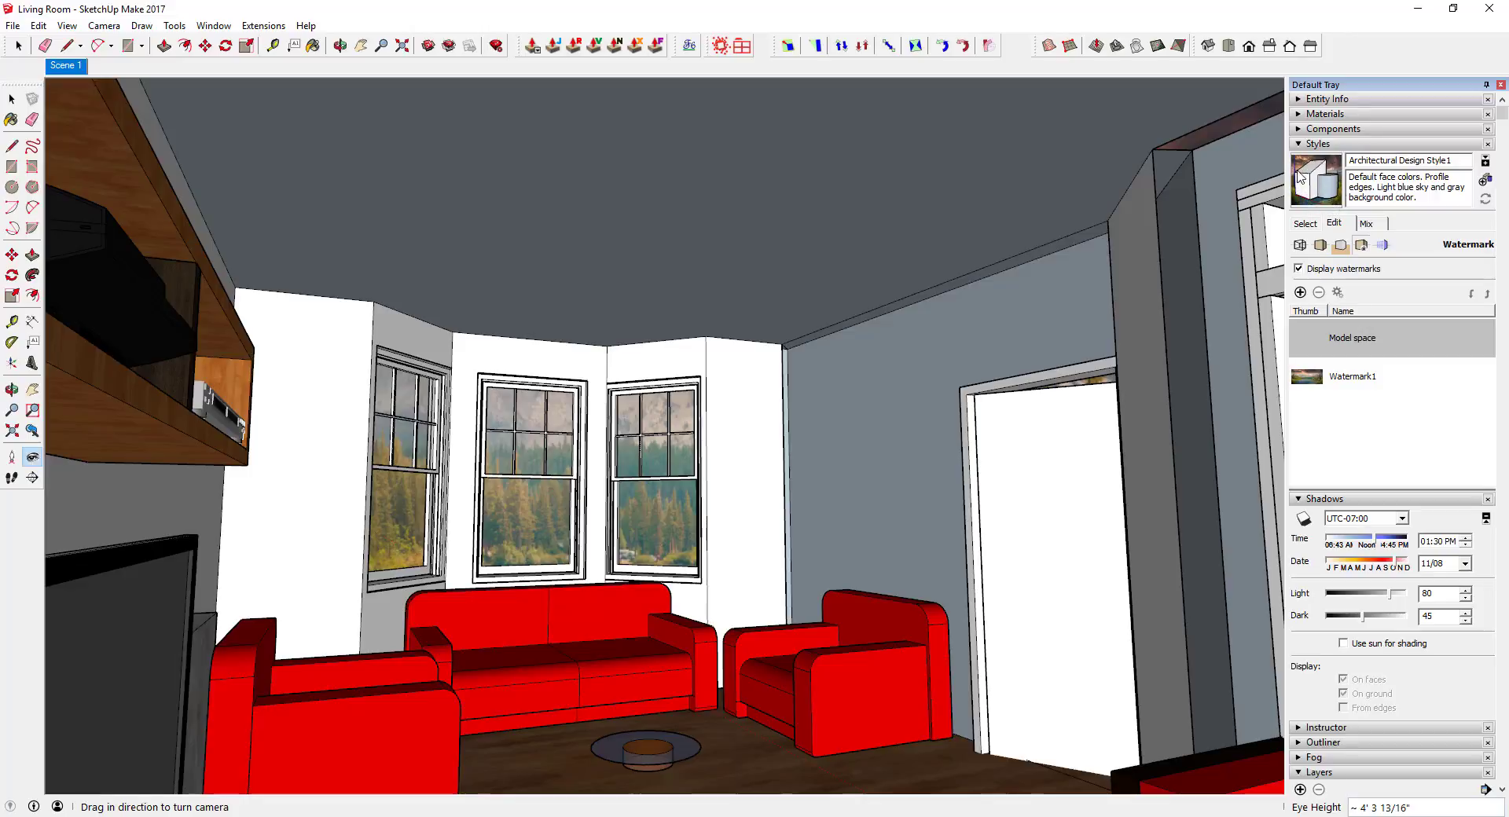
click(1304, 223)
click(1399, 246)
click(1391, 263)
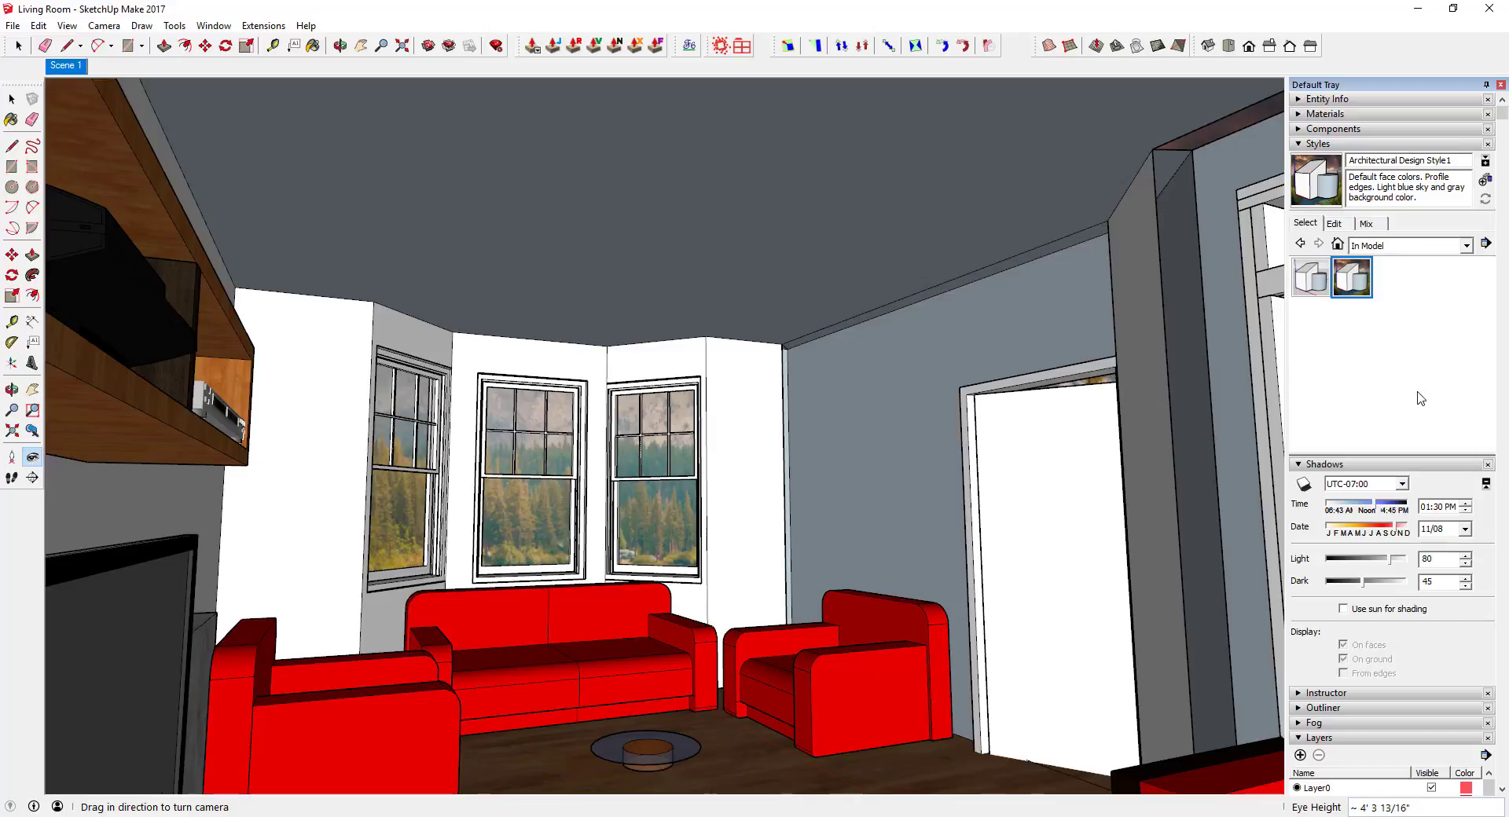